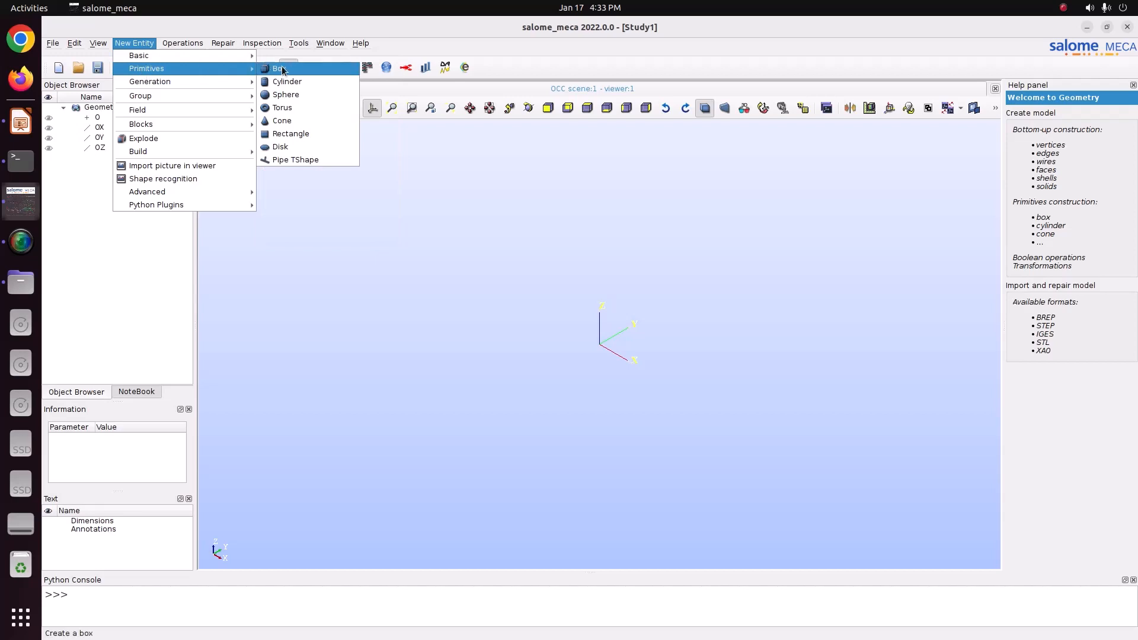
# Step: Open the Box construction dialog using dimensions at origin
pyautogui.click(279, 68)
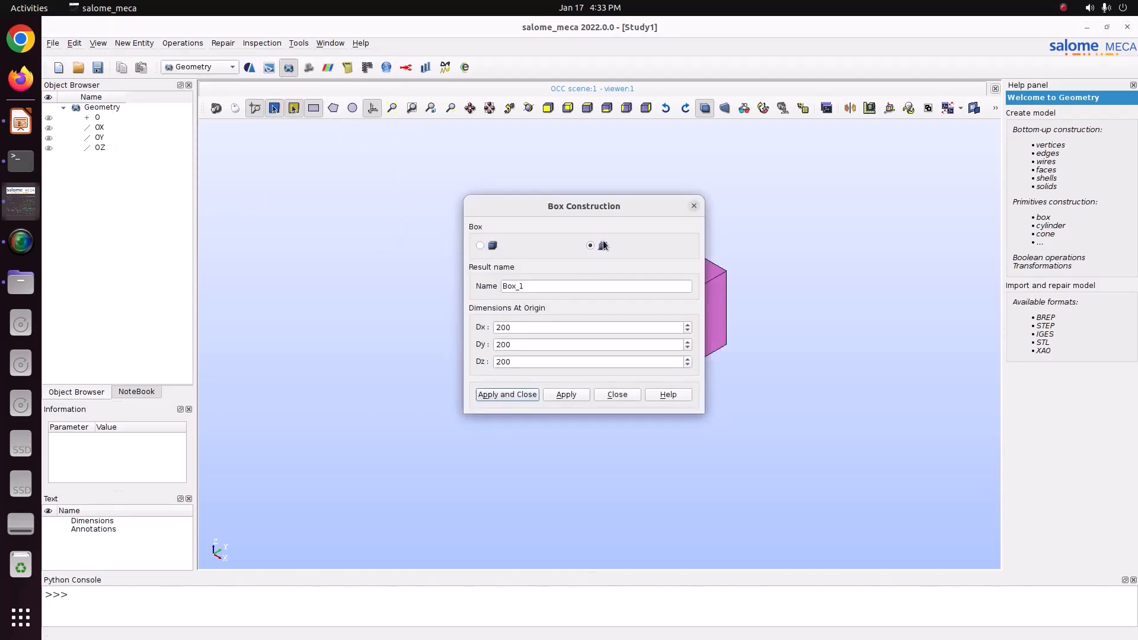
pyautogui.moveTo(604, 205); pyautogui.dragTo(396, 219)
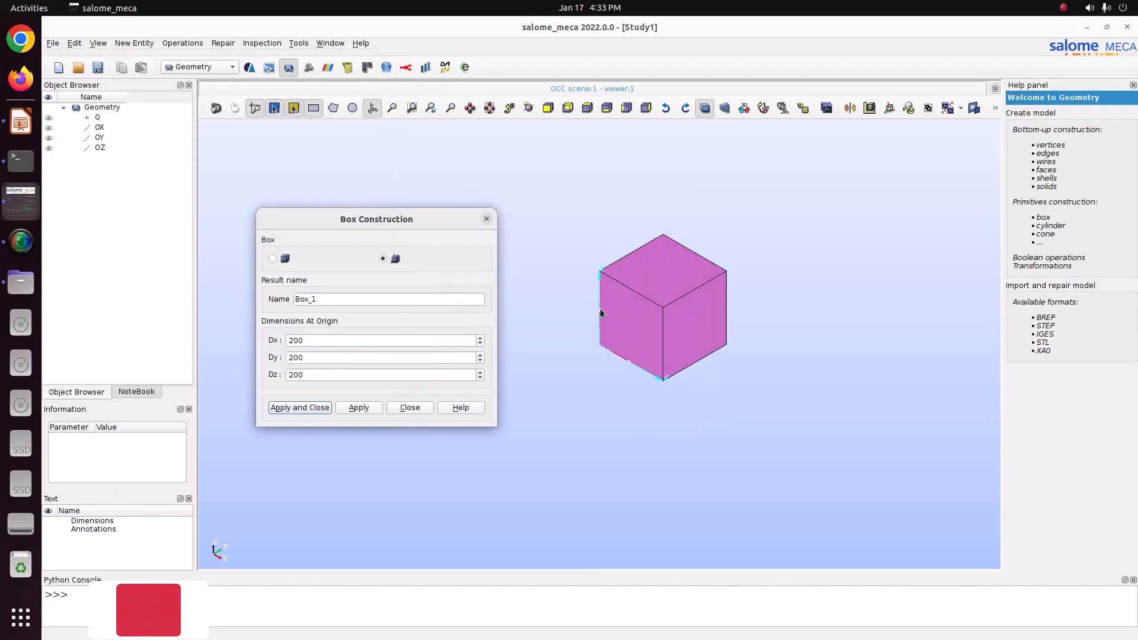
pyautogui.scroll(3, 601, 313)
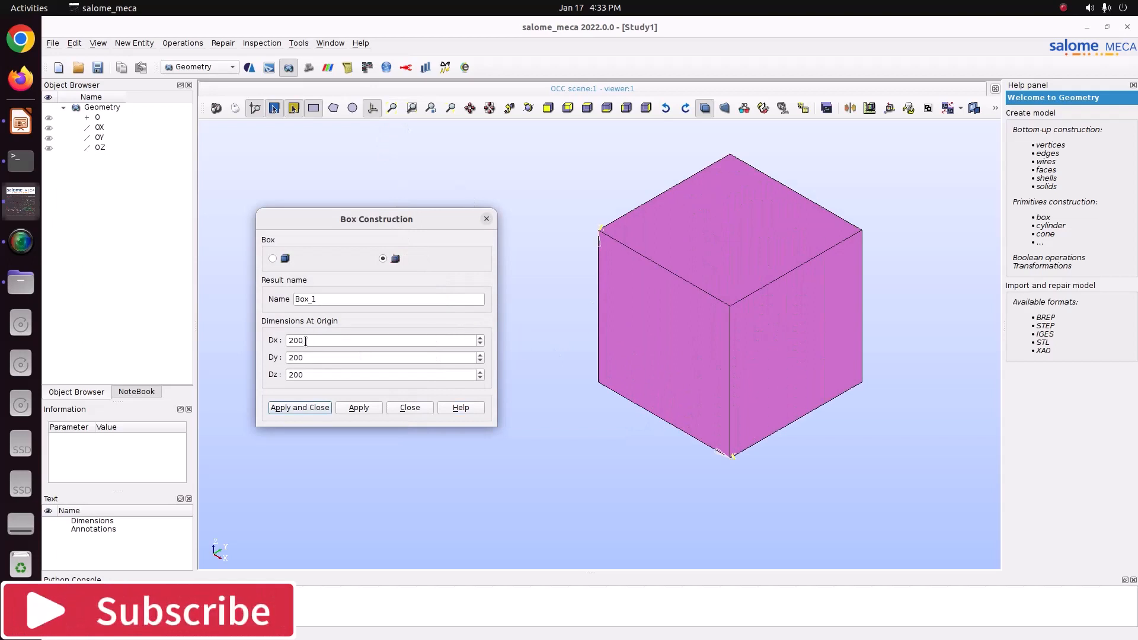
# Step: Set the box's Dx dimension to 1
pyautogui.moveTo(306, 342); pyautogui.dragTo(286, 341)
pyautogui.scroll(1, 310, 357)
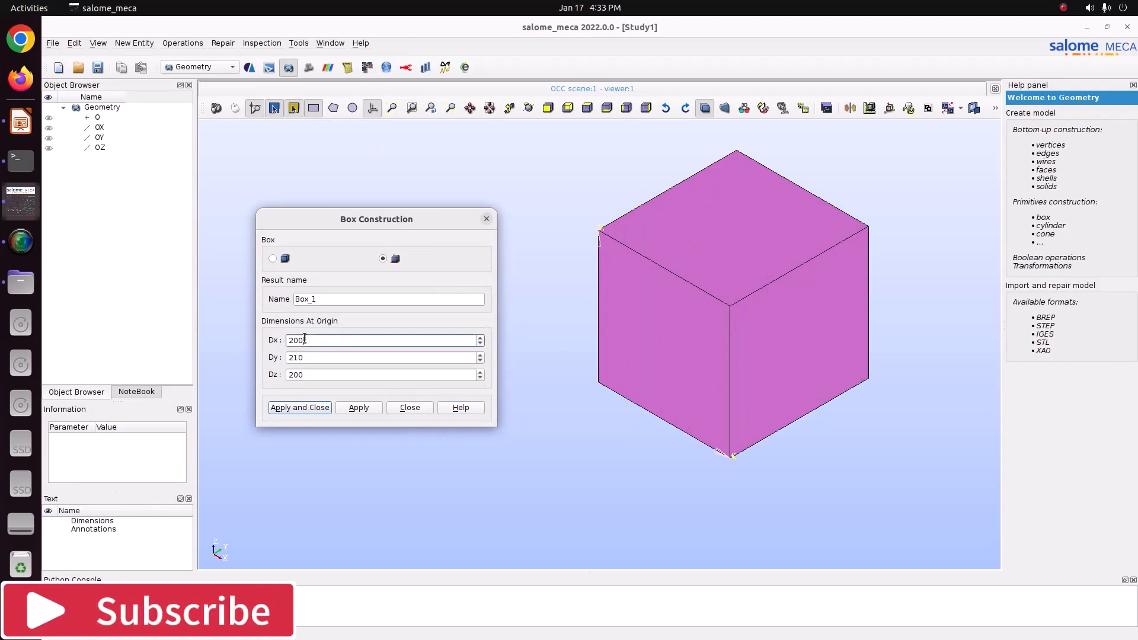
pyautogui.write('0.')
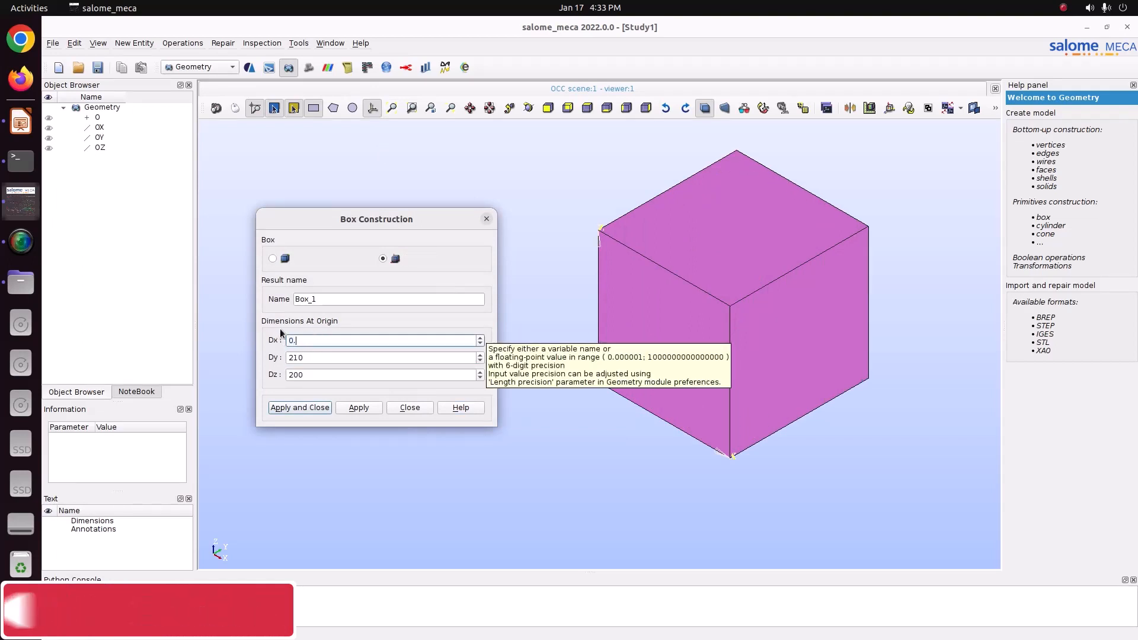
pyautogui.write('02')
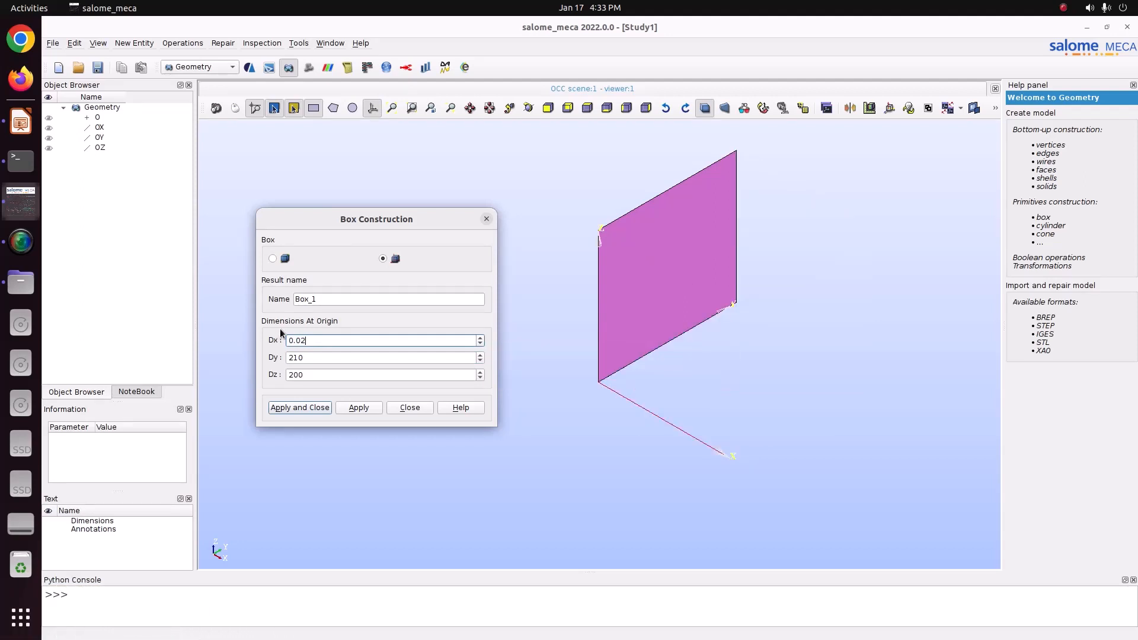
pyautogui.press('Tab')
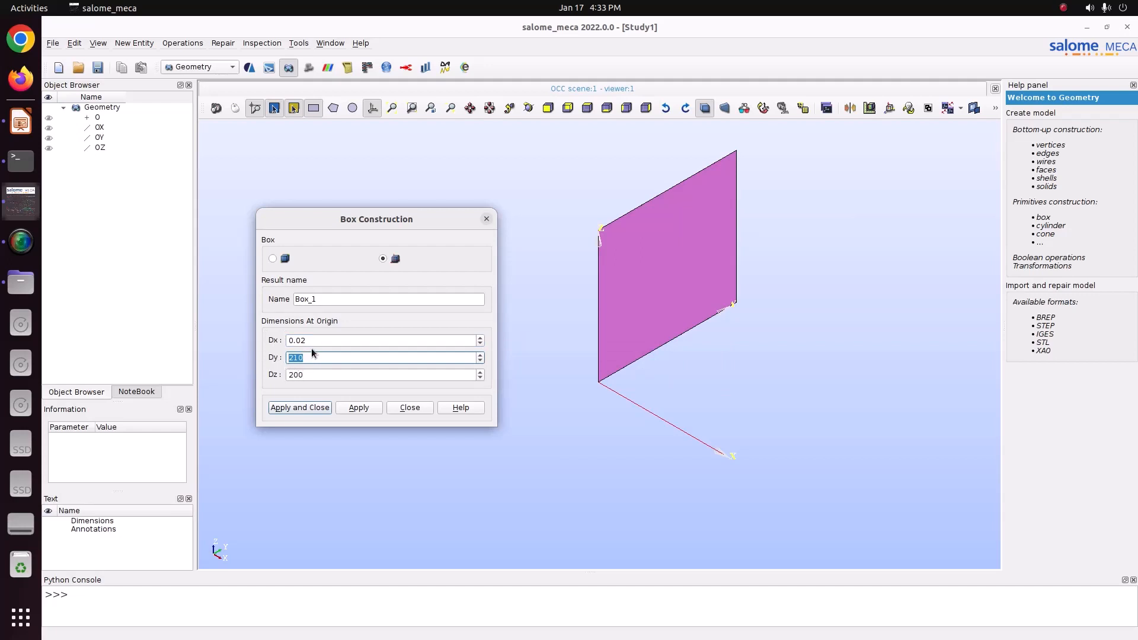
pyautogui.hotkey('shift', 'Tab')
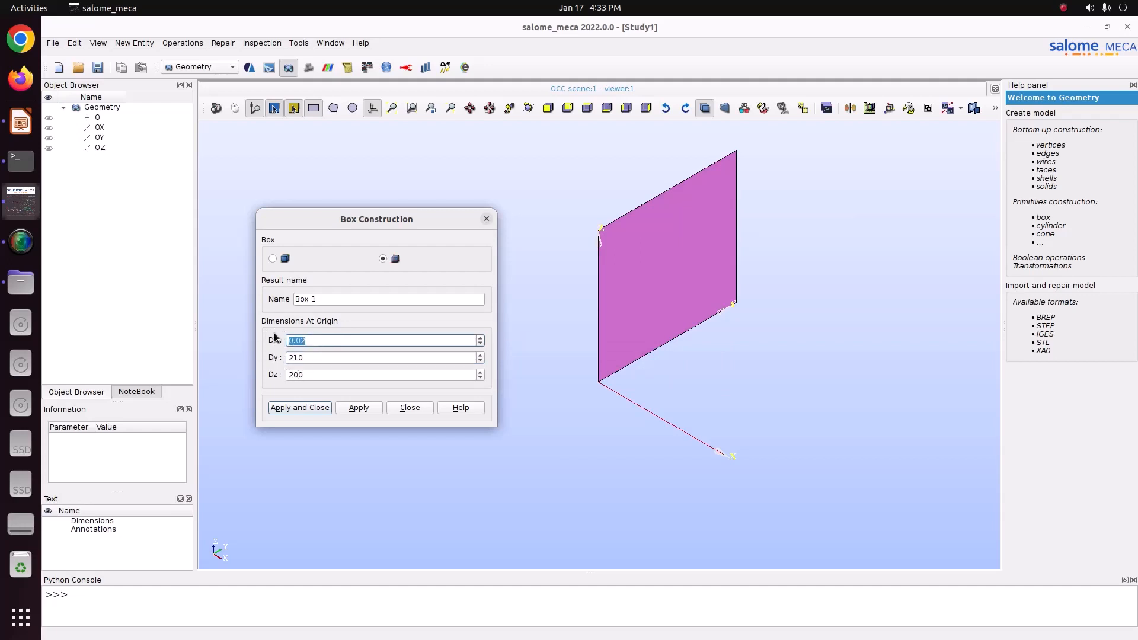
pyautogui.write('1')
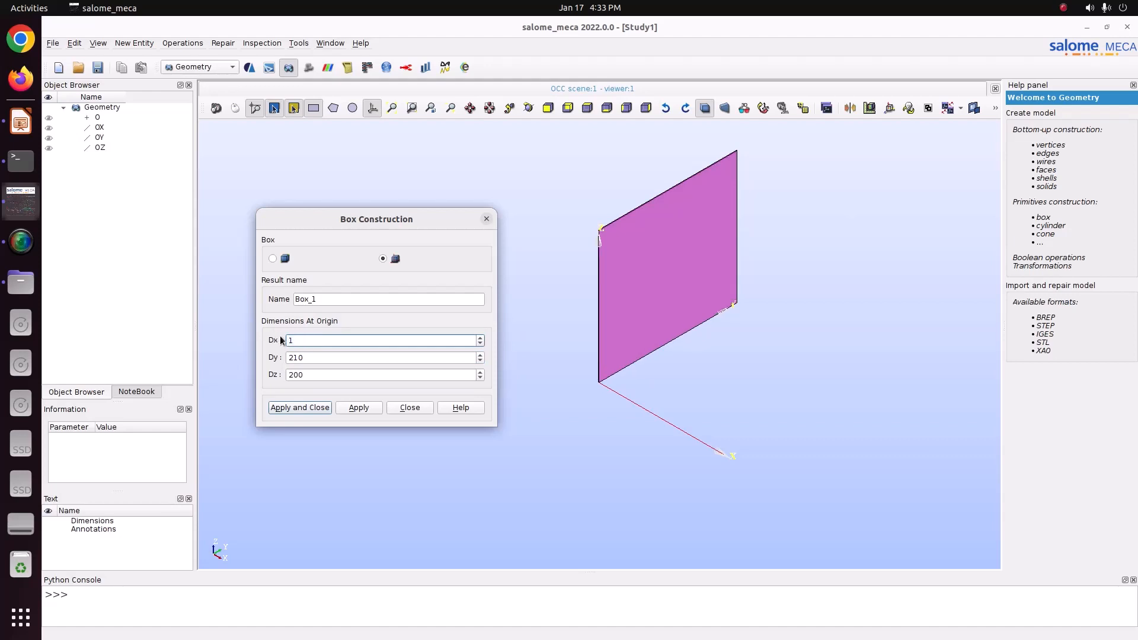
# Step: Set the box's Dy and Dz dimensions to 0.02
pyautogui.press('Tab')
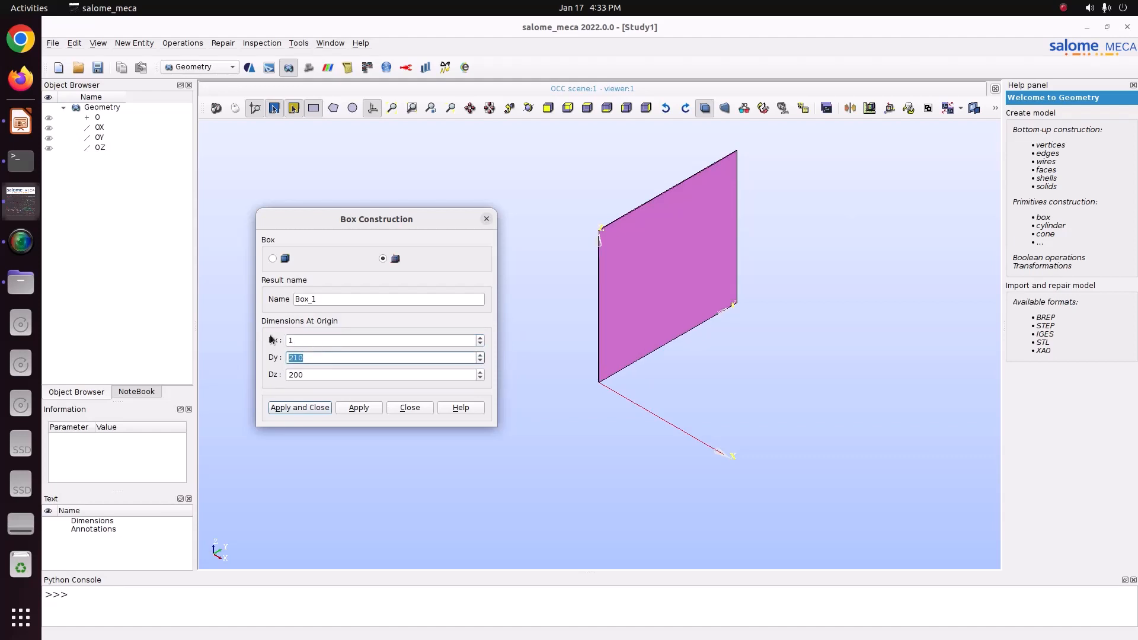
pyautogui.write('0.02')
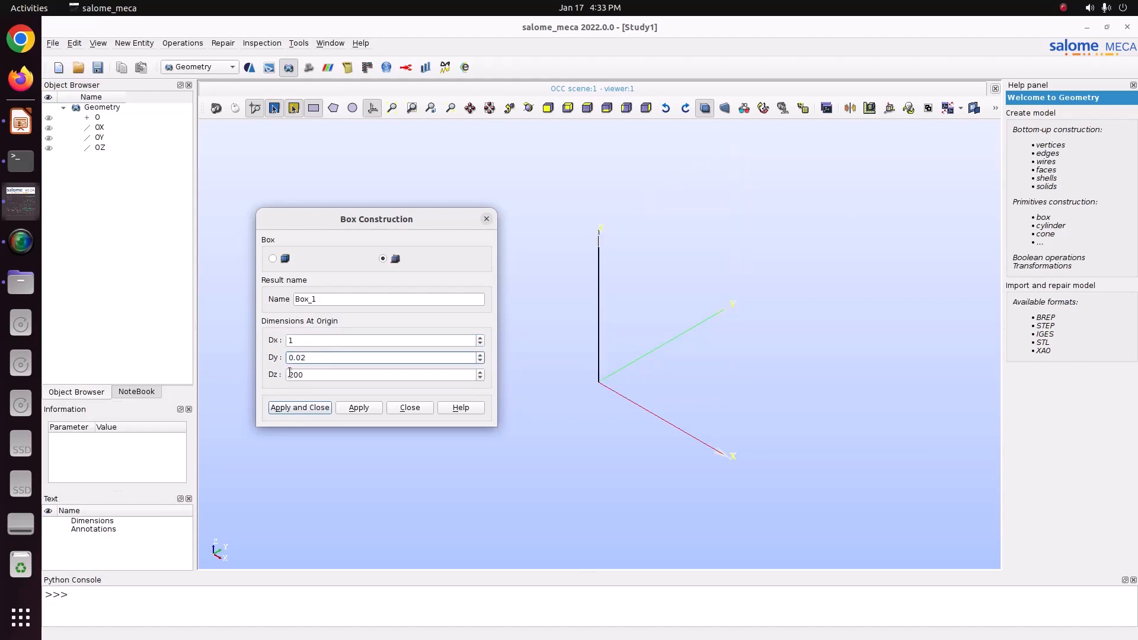
pyautogui.press('Tab')
pyautogui.write('0.02')
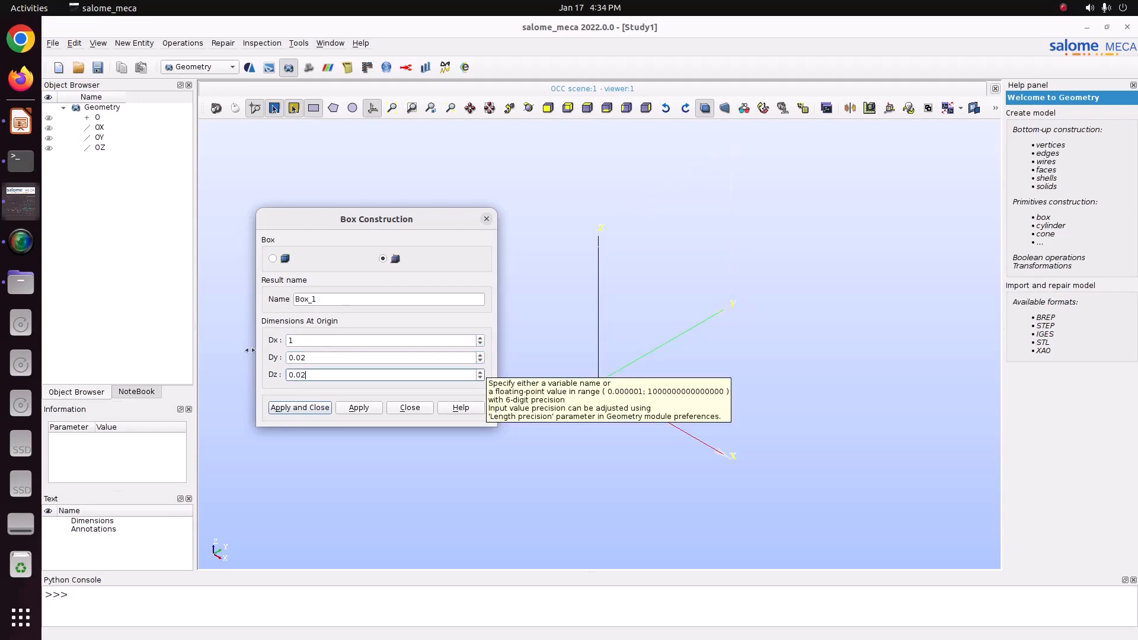
# Step: Change the box's Dy and Dz dimensions to 0.1
pyautogui.click(393, 108)
pyautogui.scroll(-3, 673, 305)
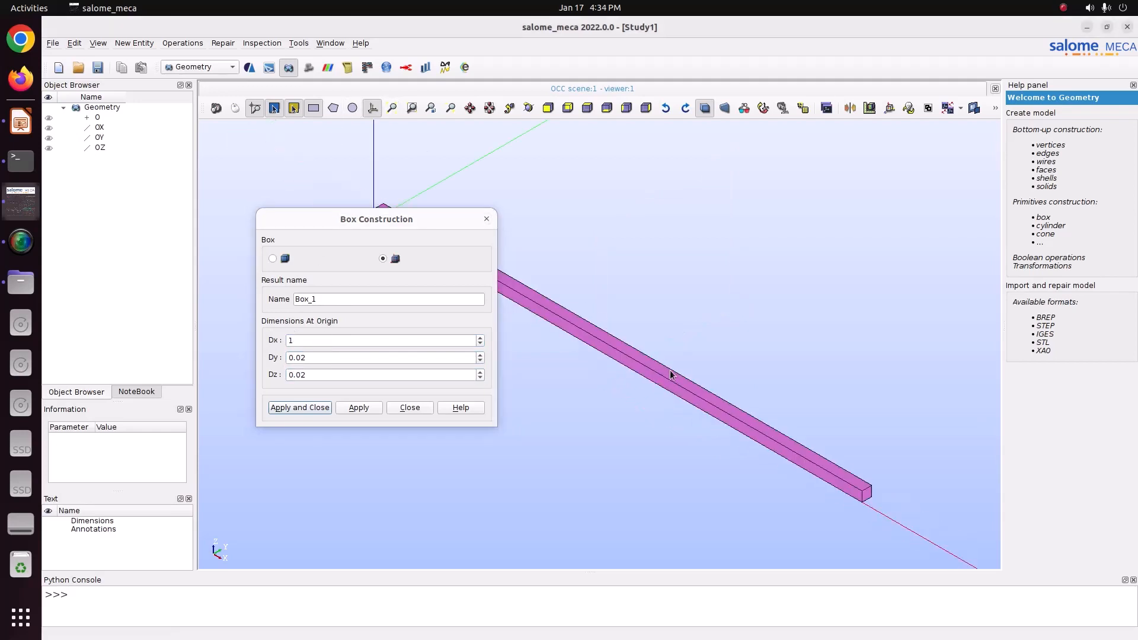
pyautogui.moveTo(315, 358); pyautogui.dragTo(284, 371)
pyautogui.write('10.1')
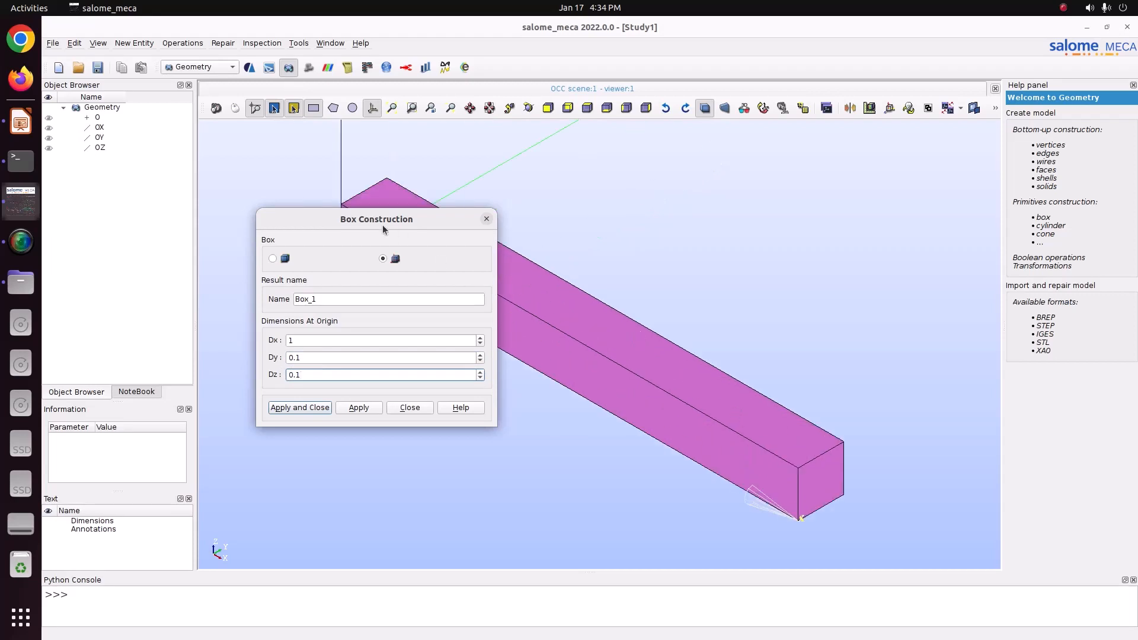
# Step: Change the box's Dx dimension to 0.1, making a 0.1 cube
pyautogui.moveTo(383, 226); pyautogui.dragTo(301, 202)
pyautogui.click(241, 316)
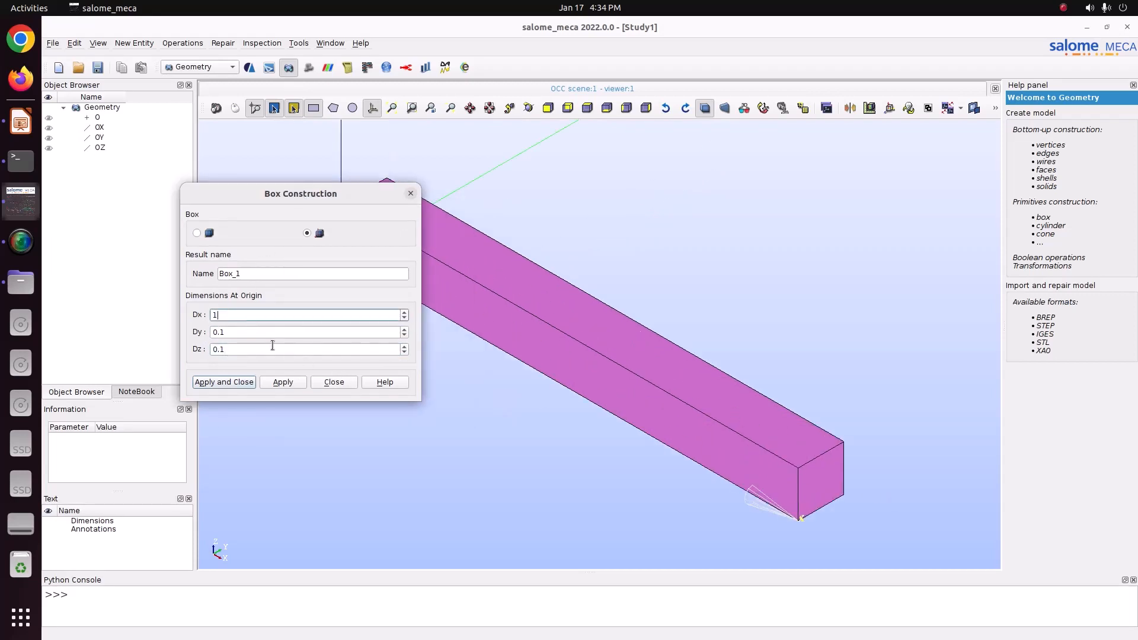
pyautogui.press('Tab')
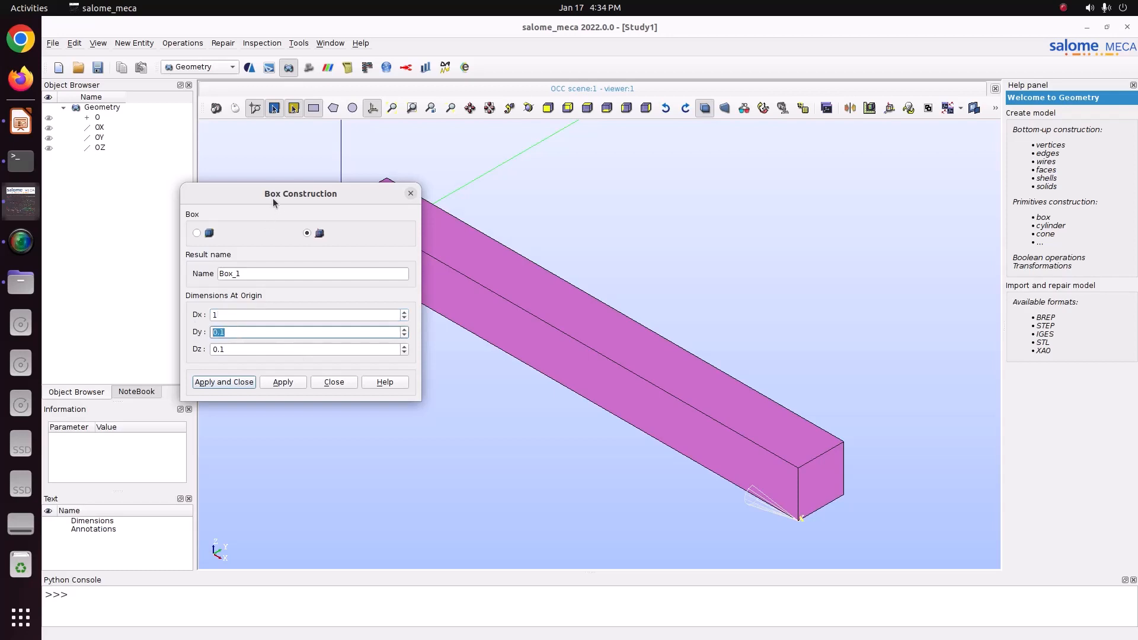
pyautogui.moveTo(272, 198); pyautogui.dragTo(210, 127)
pyautogui.scroll(4, 748, 451)
pyautogui.scroll(-4, 756, 457)
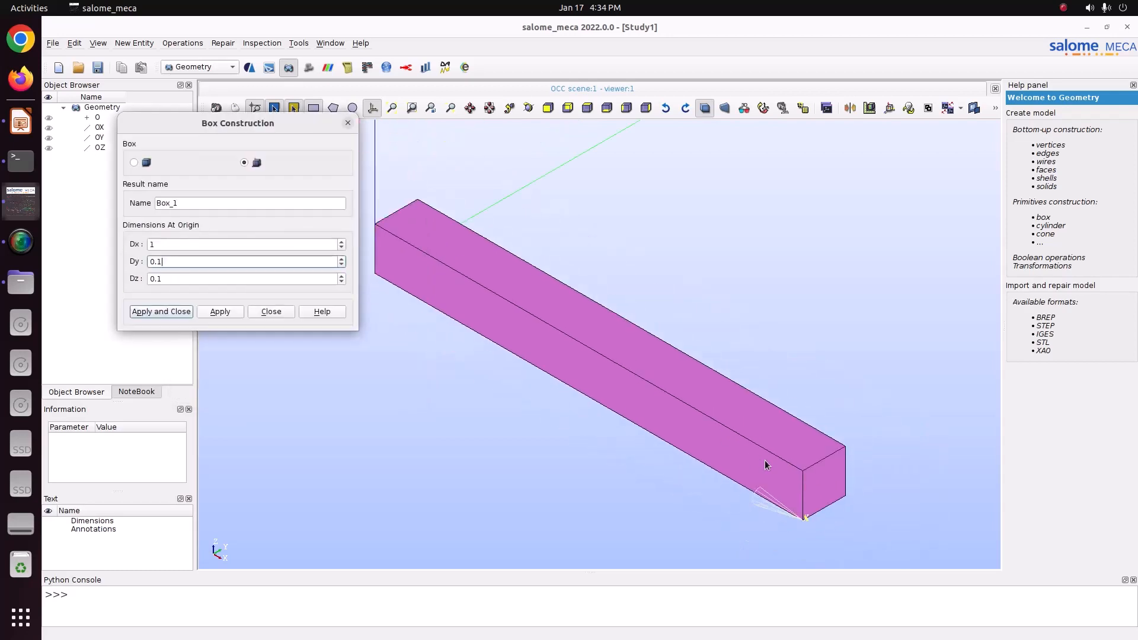
pyautogui.scroll(-2, 765, 465)
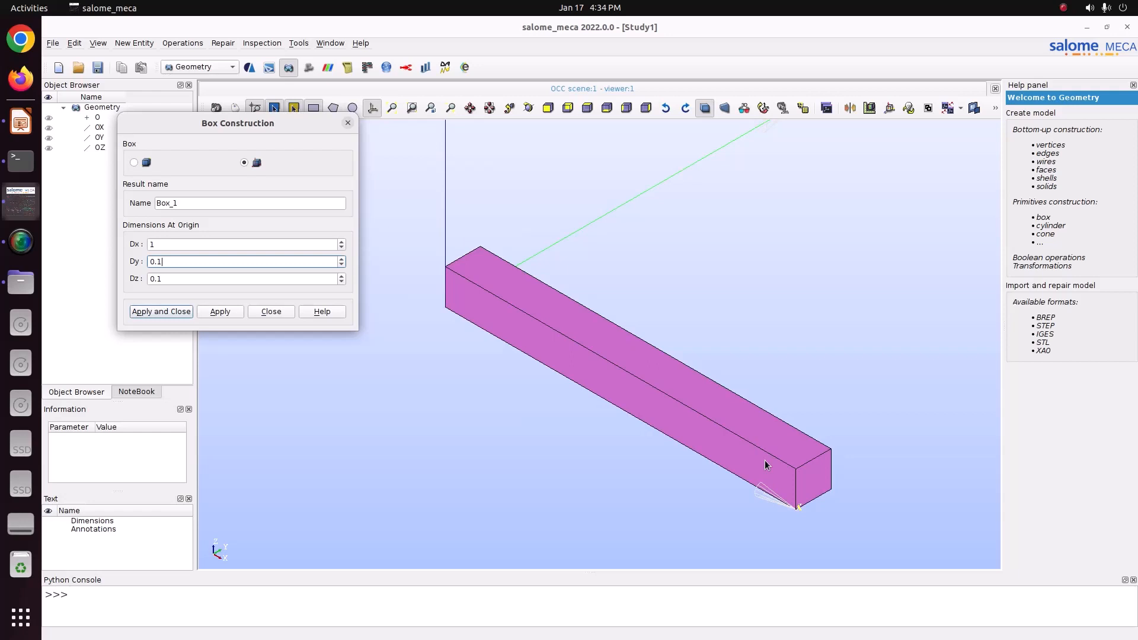
pyautogui.scroll(1, 765, 464)
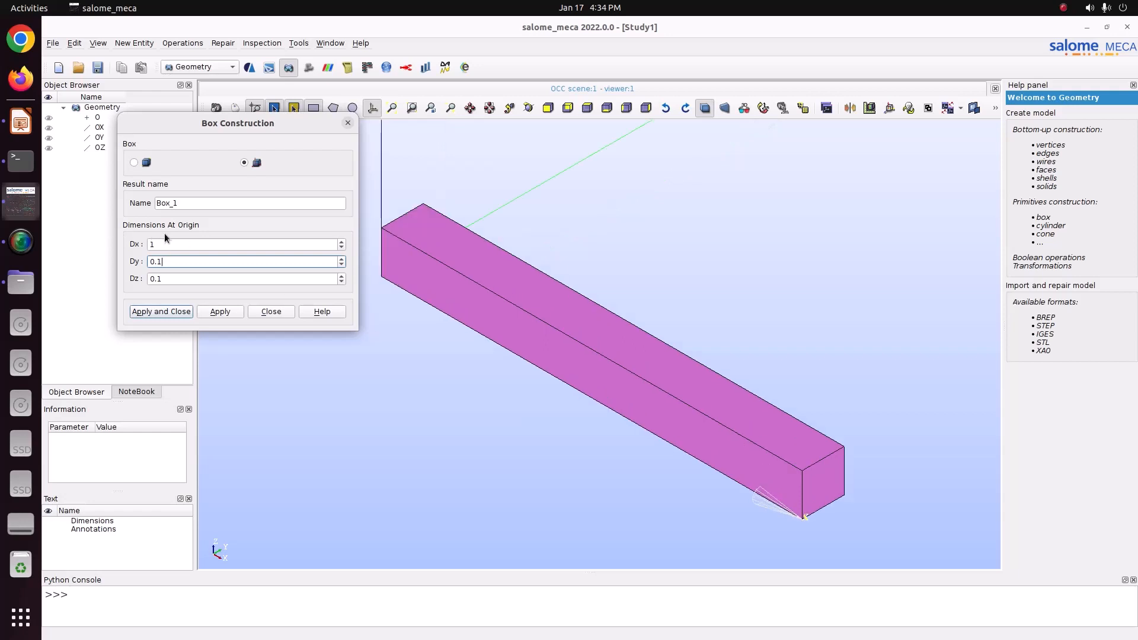
pyautogui.hotkey('shift', 'Tab')
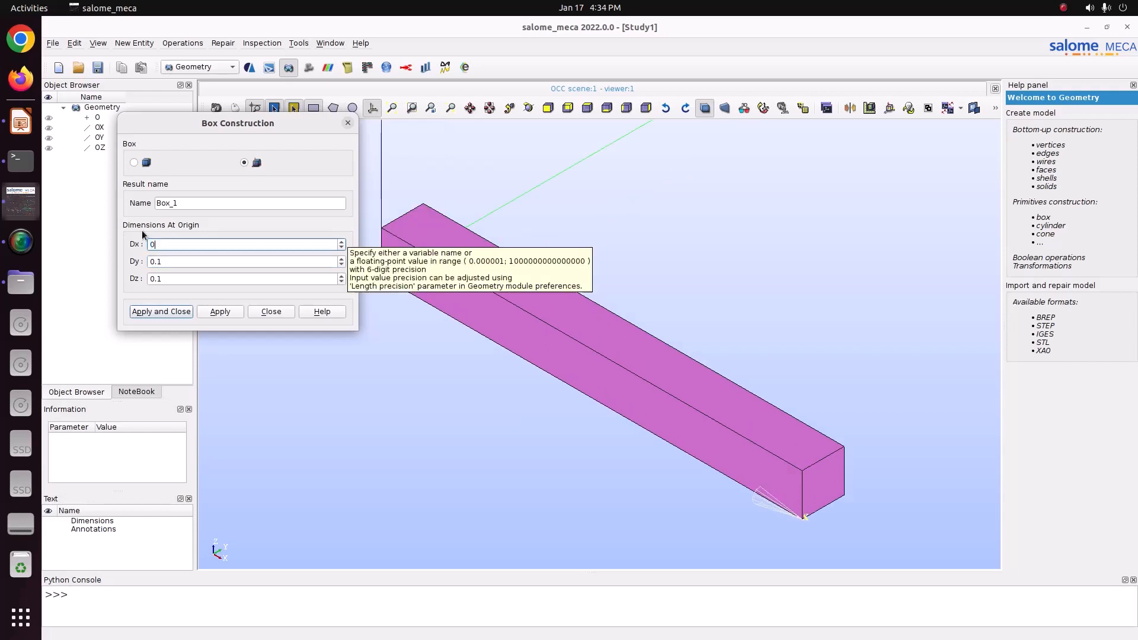
pyautogui.write('0.1')
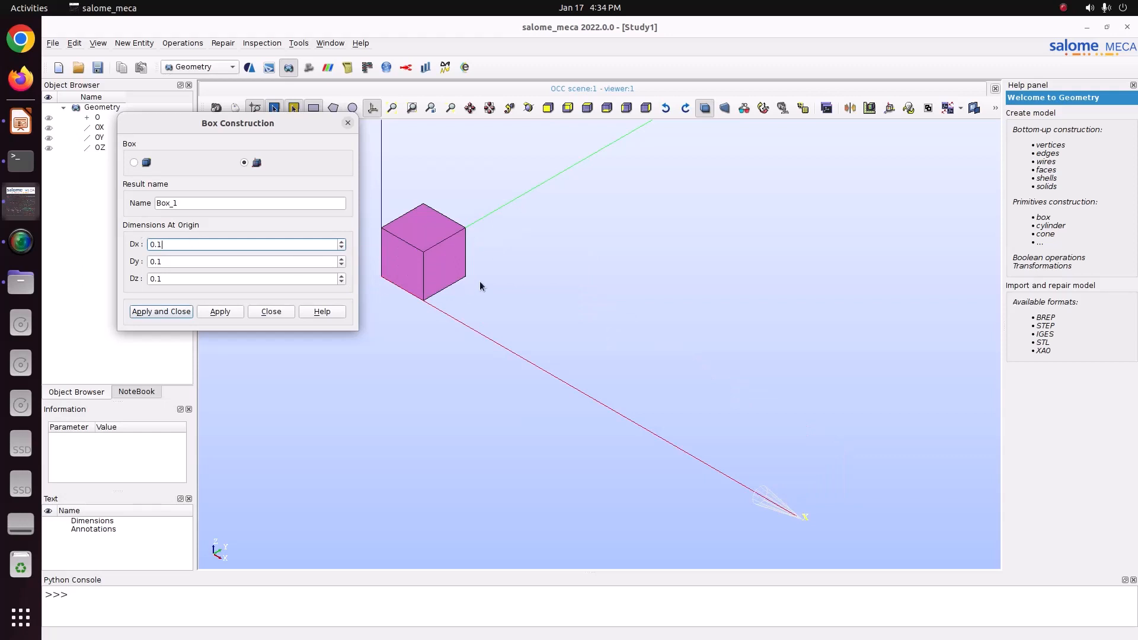
# Step: Close the Box Construction dialog without creating the box
pyautogui.scroll(2, 479, 281)
pyautogui.click(392, 108)
pyautogui.click(393, 112)
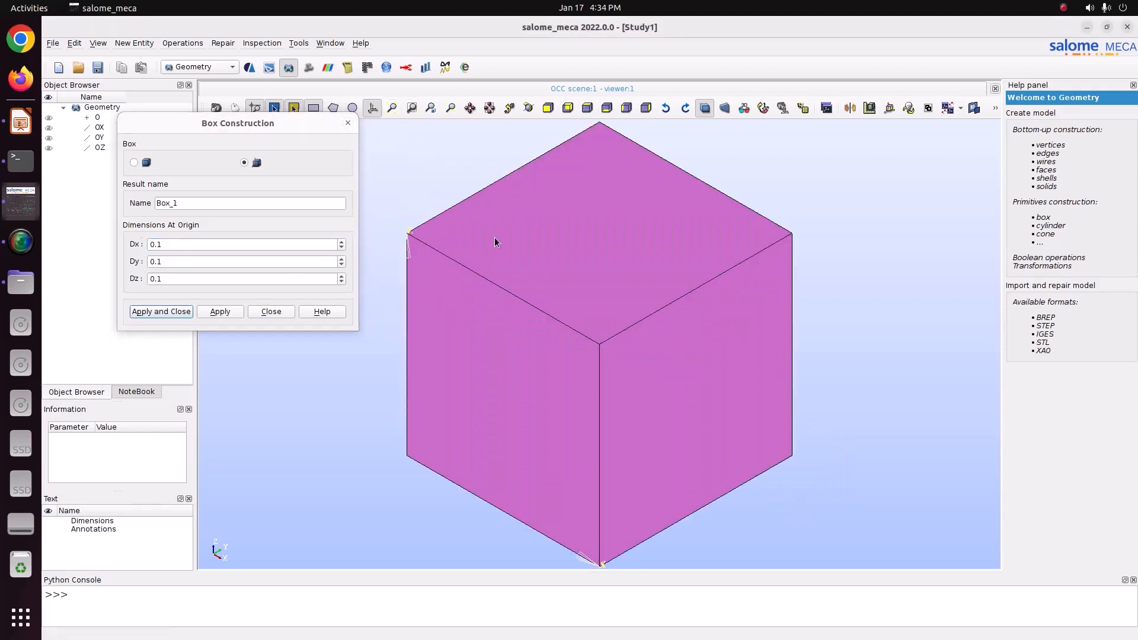
pyautogui.scroll(-2, 495, 238)
pyautogui.click(348, 124)
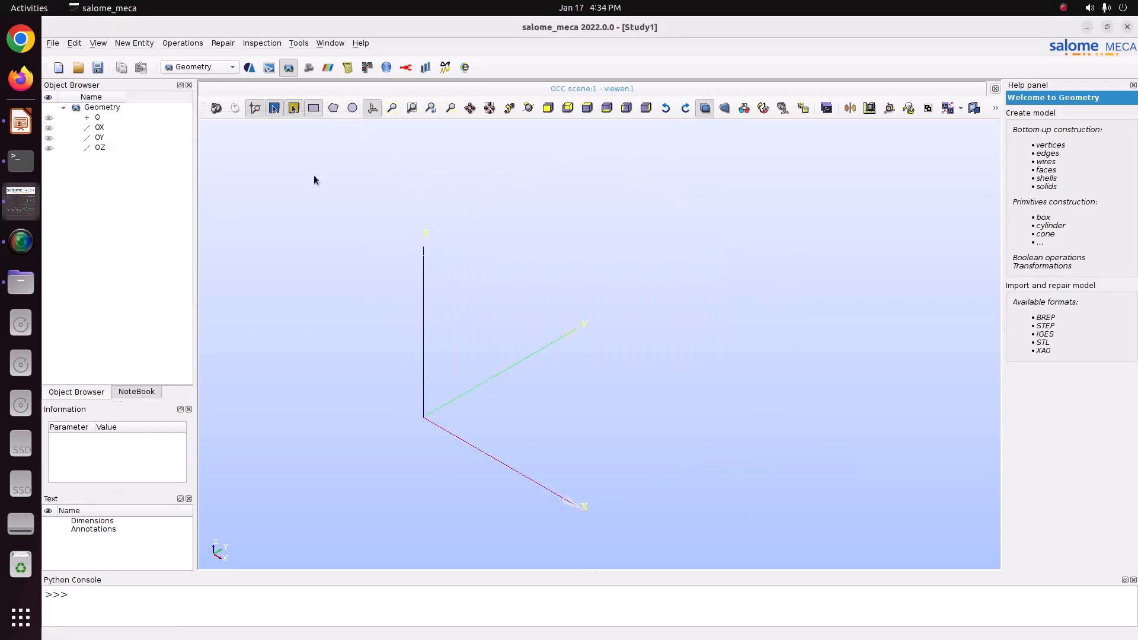
# Step: Start a 2D Sketch and choose the rectangle element type
pyautogui.click(138, 43)
pyautogui.moveTo(148, 56)
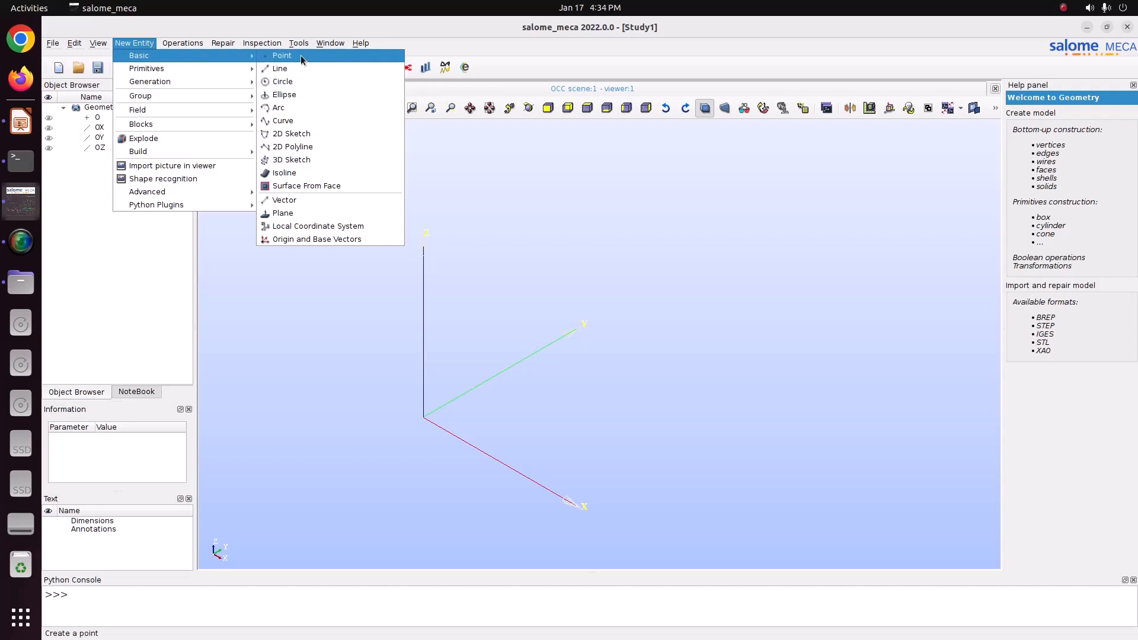
pyautogui.click(291, 134)
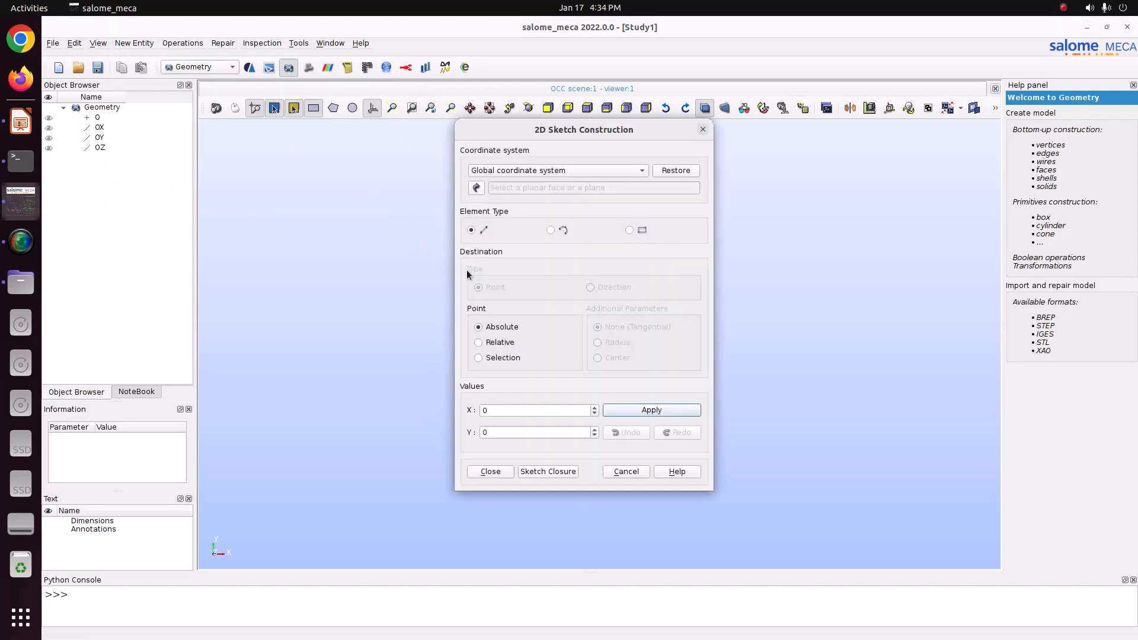
pyautogui.click(628, 230)
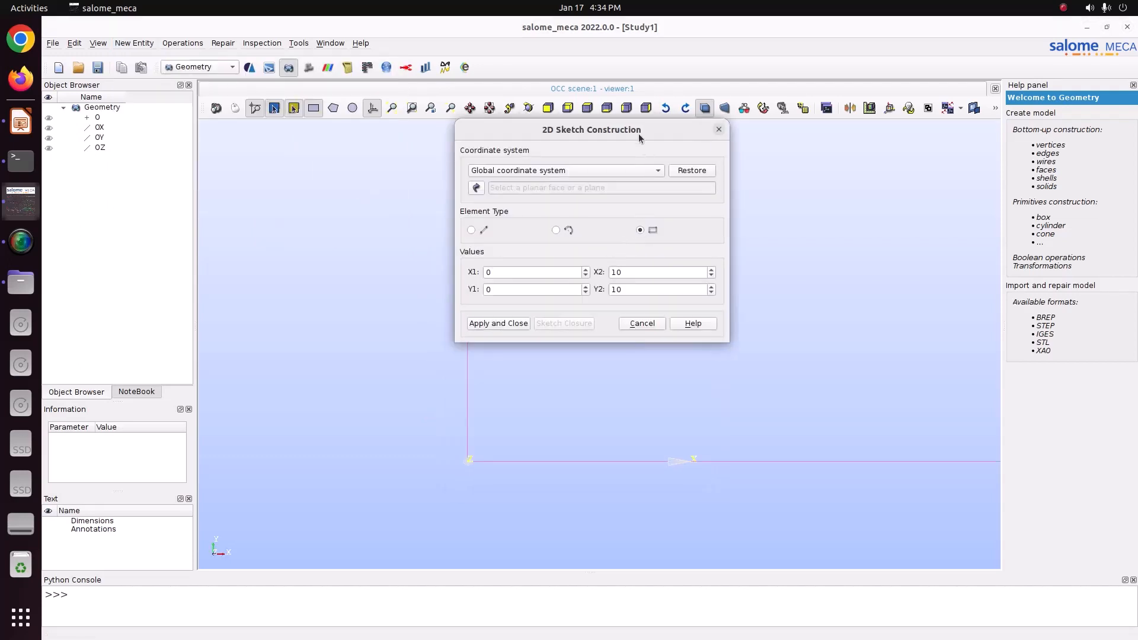
# Step: Set the rectangle's corners to X1 0, Y1 0, X2 0.1 and Y2 0.1
pyautogui.scroll(-1, 551, 422)
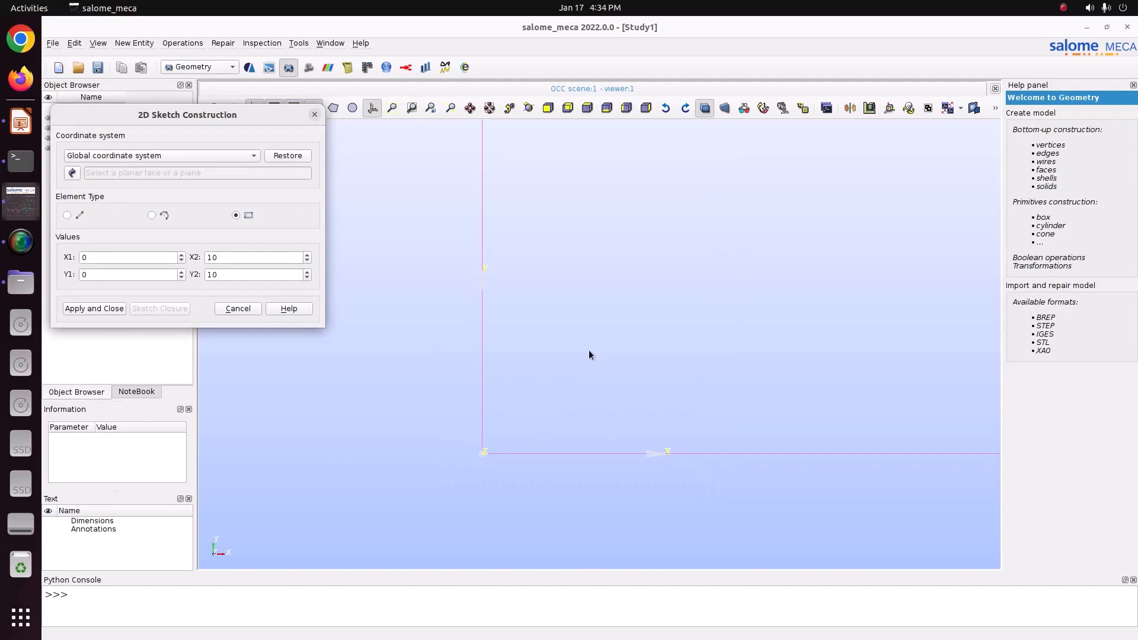
pyautogui.click(120, 257)
pyautogui.click(115, 274)
pyautogui.moveTo(239, 257); pyautogui.dragTo(201, 239)
pyautogui.write('0.1')
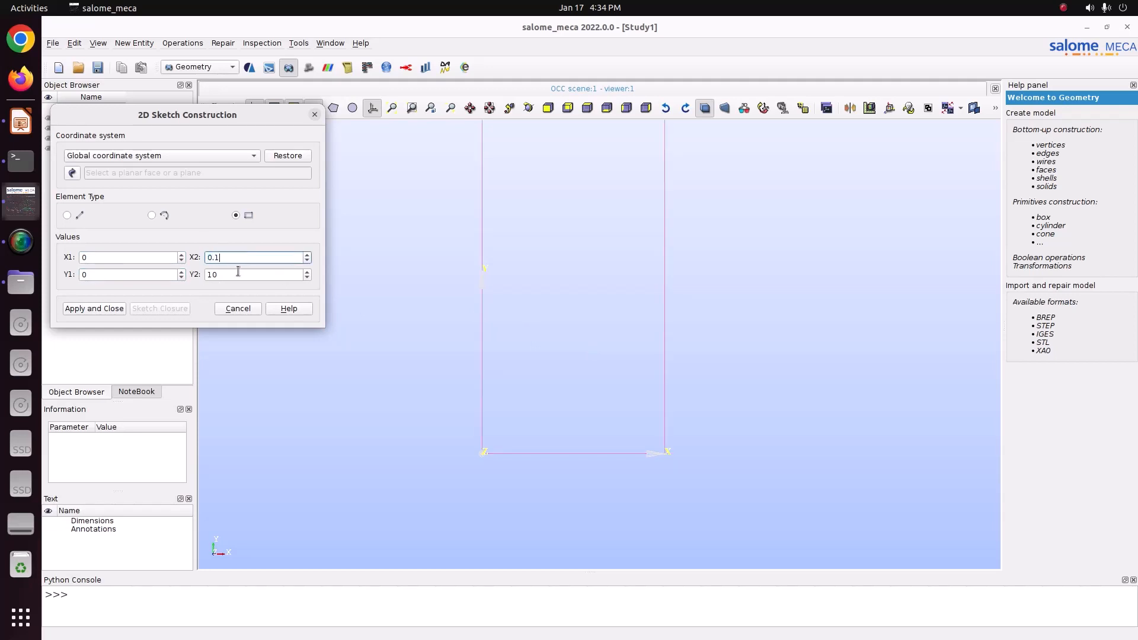
pyautogui.moveTo(238, 273); pyautogui.dragTo(194, 261)
pyautogui.write('0.1')
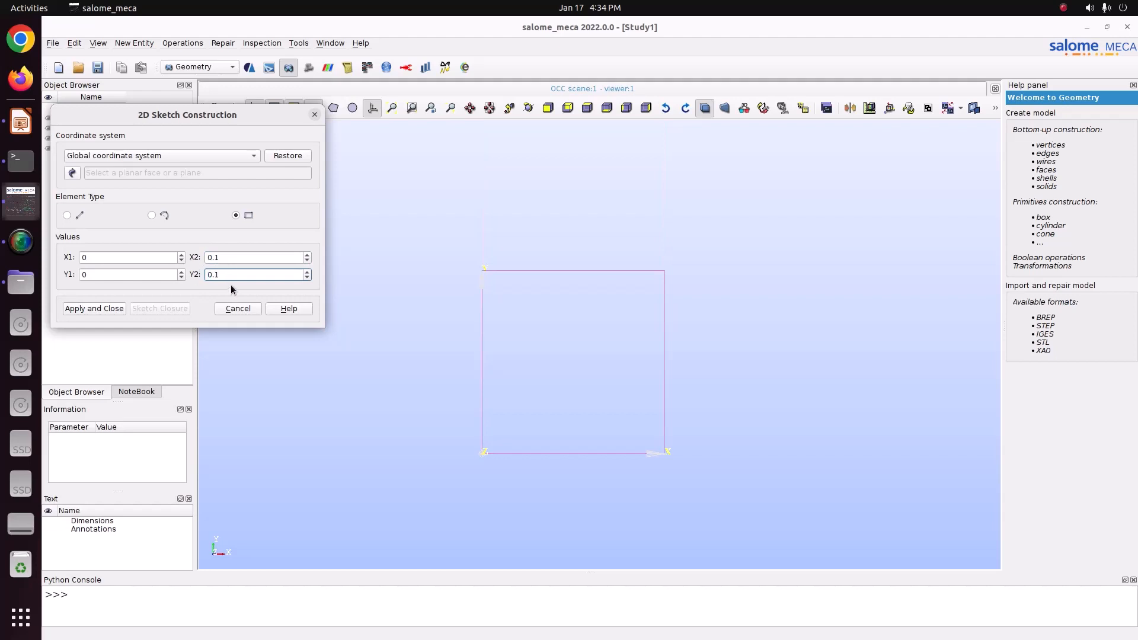
# Step: Try an X2 of 0.05 for the rectangle, then restore X2 to 0.1
pyautogui.click(230, 259)
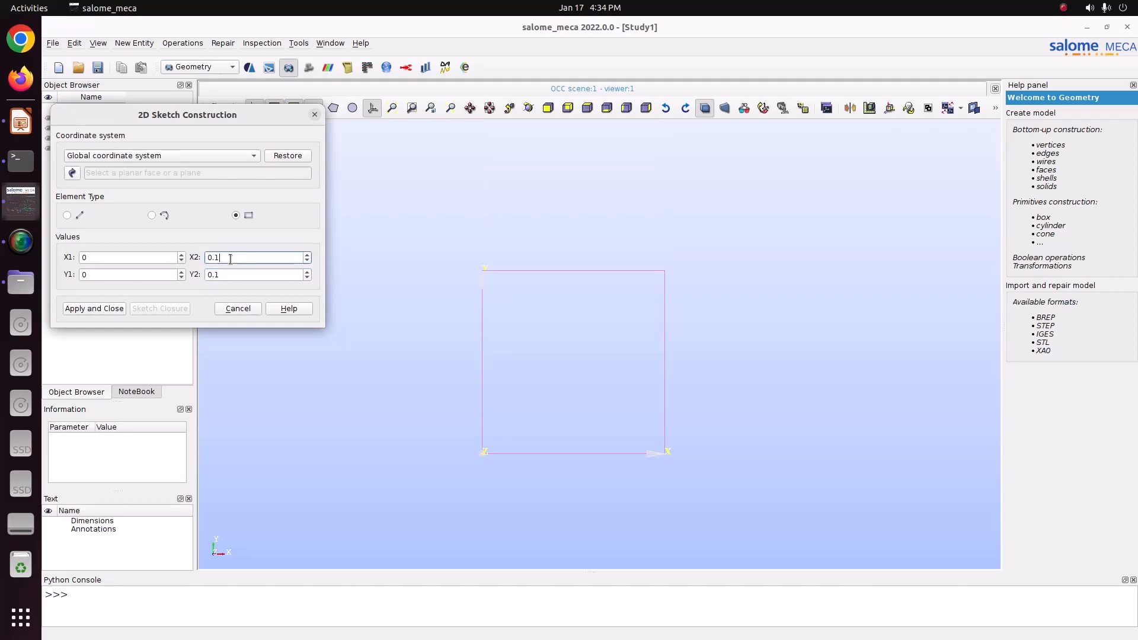
pyautogui.press('BackSpace')
pyautogui.write('05')
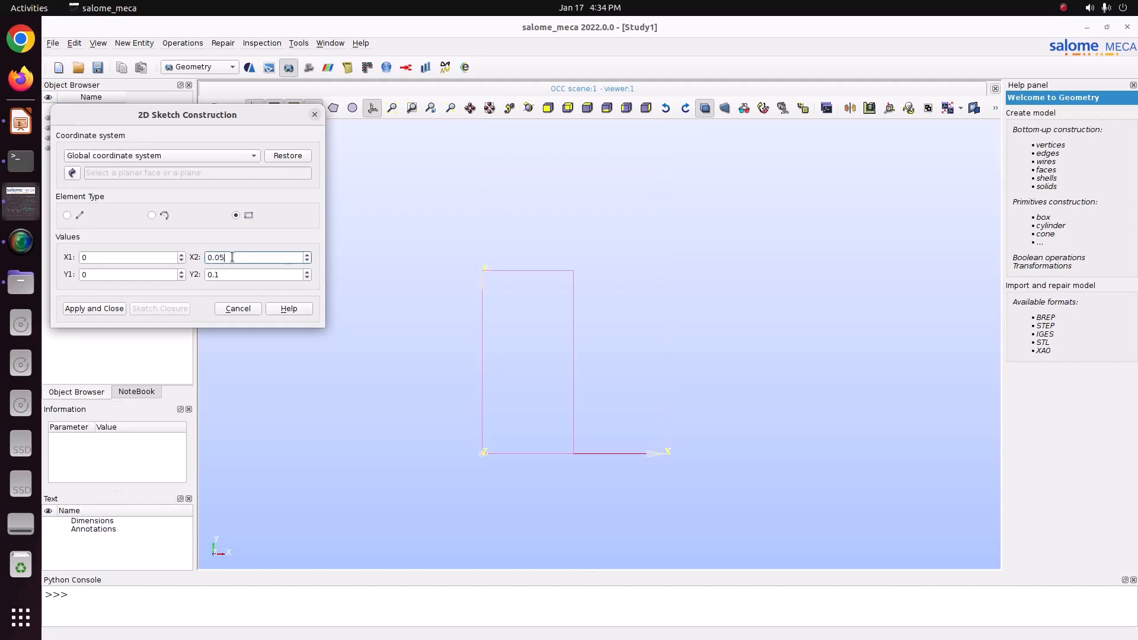
pyautogui.moveTo(232, 258); pyautogui.dragTo(129, 229)
pyautogui.write('0.1')
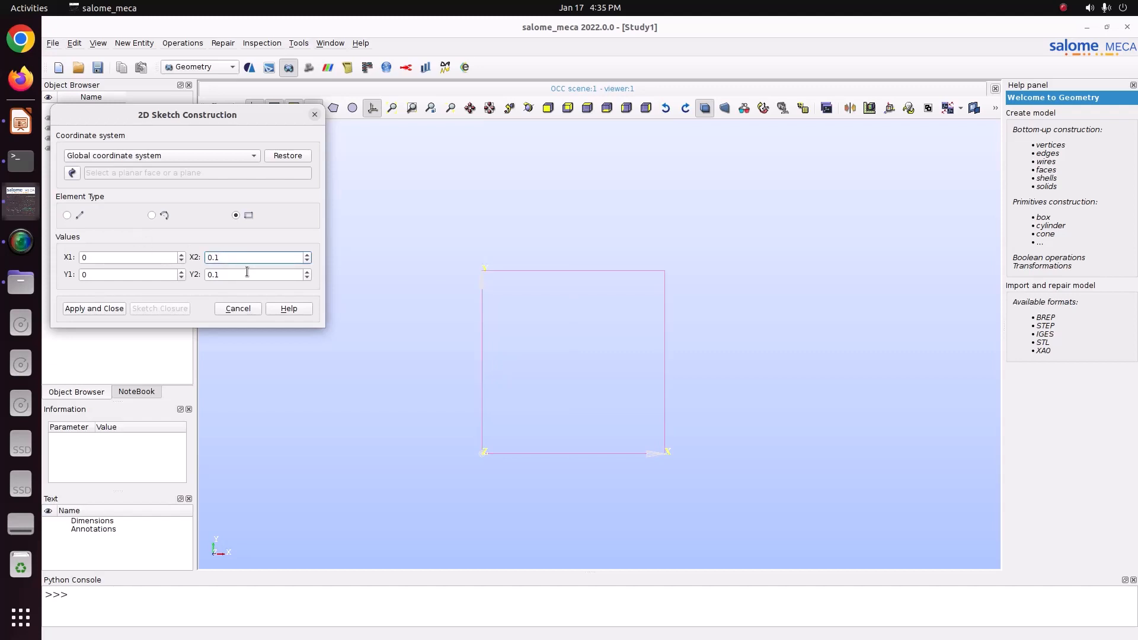
# Step: Try a Y2 of 0.5 for the rectangle, then restore Y2 to 0.1
pyautogui.press('Tab')
pyautogui.write('0.5')
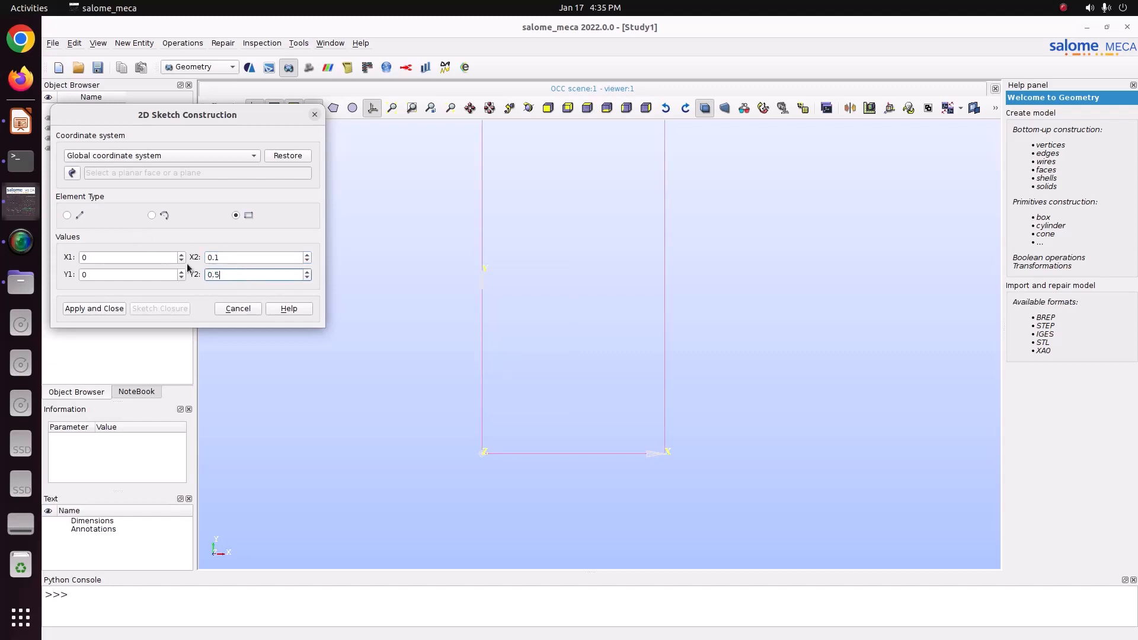
pyautogui.press('BackSpace')
pyautogui.write('1')
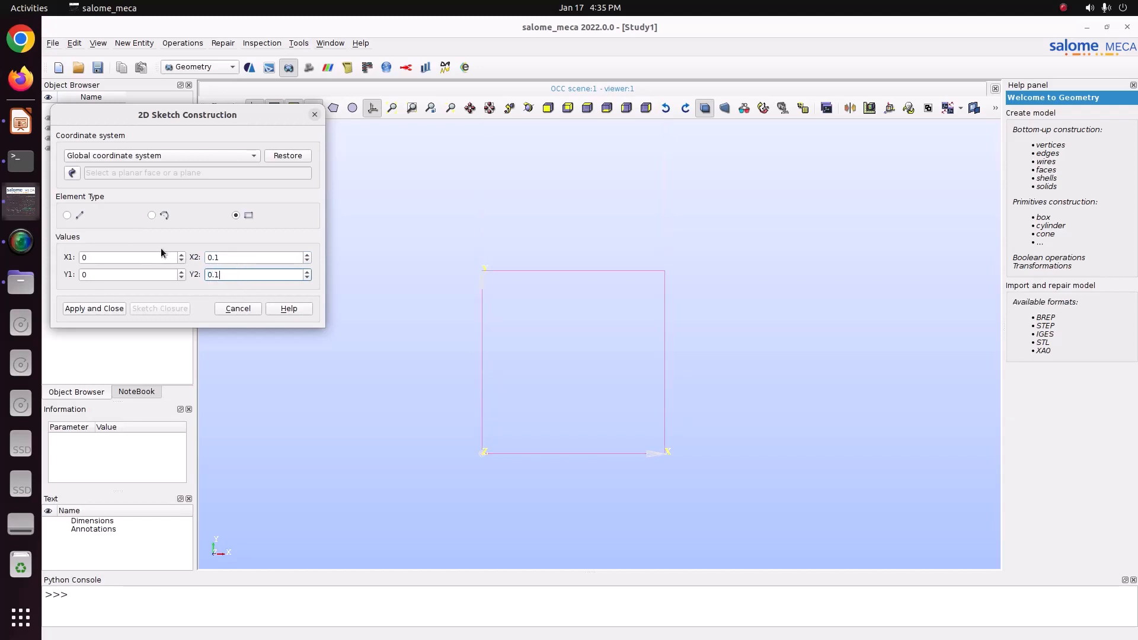
# Step: Try an X2 of 0.3 for the rectangle and fit the view to all objects
pyautogui.doubleClick(224, 258)
pyautogui.write('0.3')
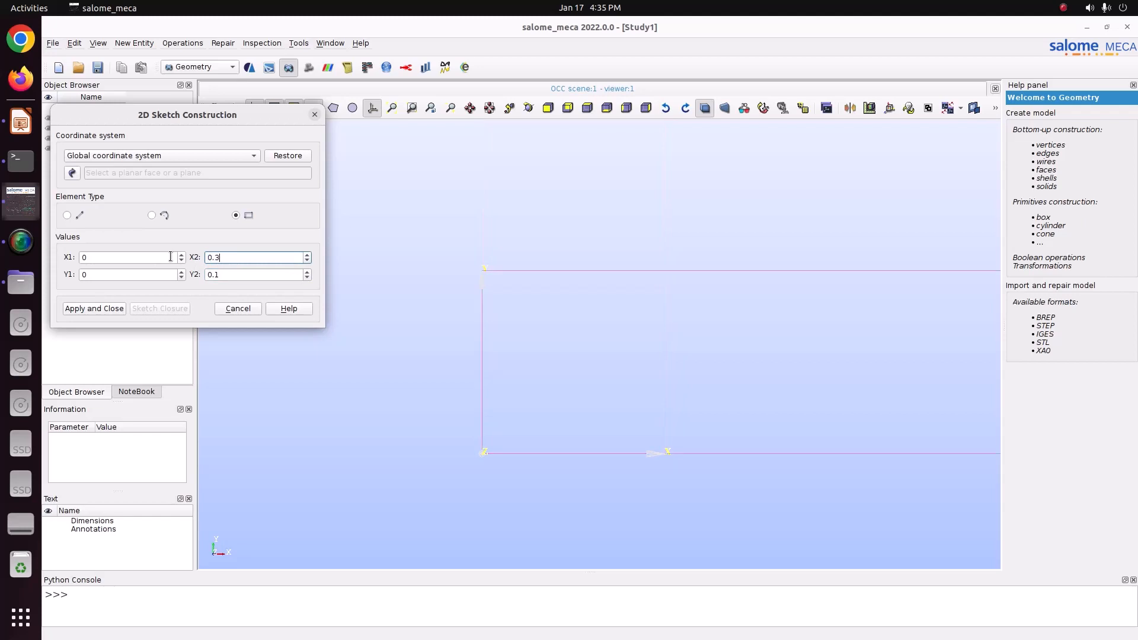
pyautogui.click(391, 108)
pyautogui.scroll(-3, 530, 330)
# Step: Set the rectangle's X2 to 0.4 and apply the sketch
pyautogui.doubleClick(229, 257)
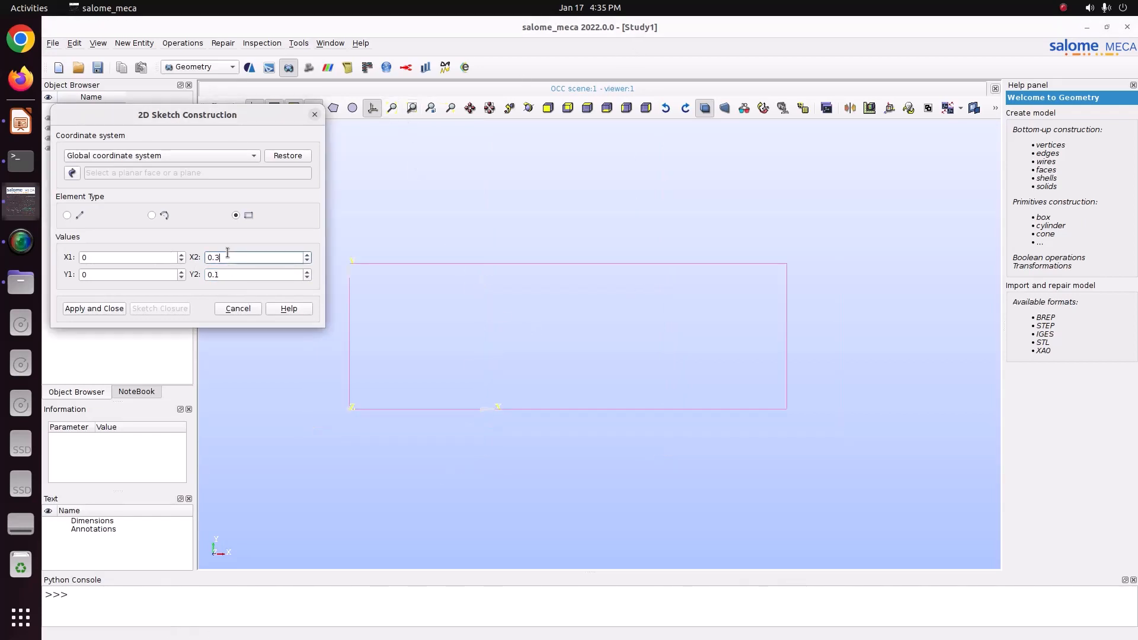
pyautogui.write('0.4')
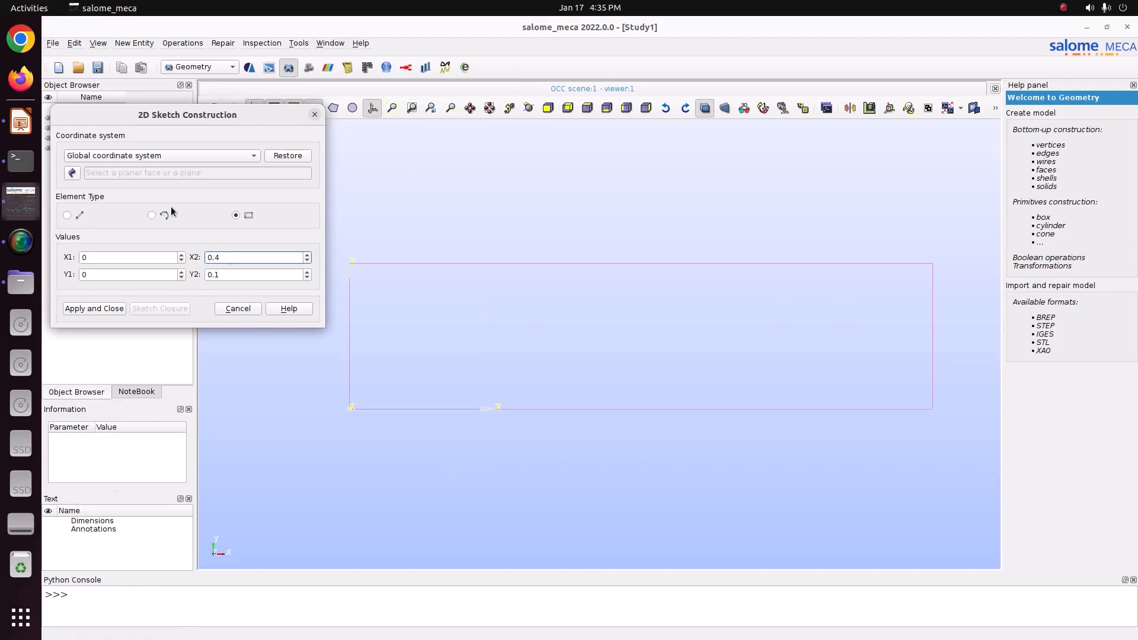
pyautogui.click(231, 275)
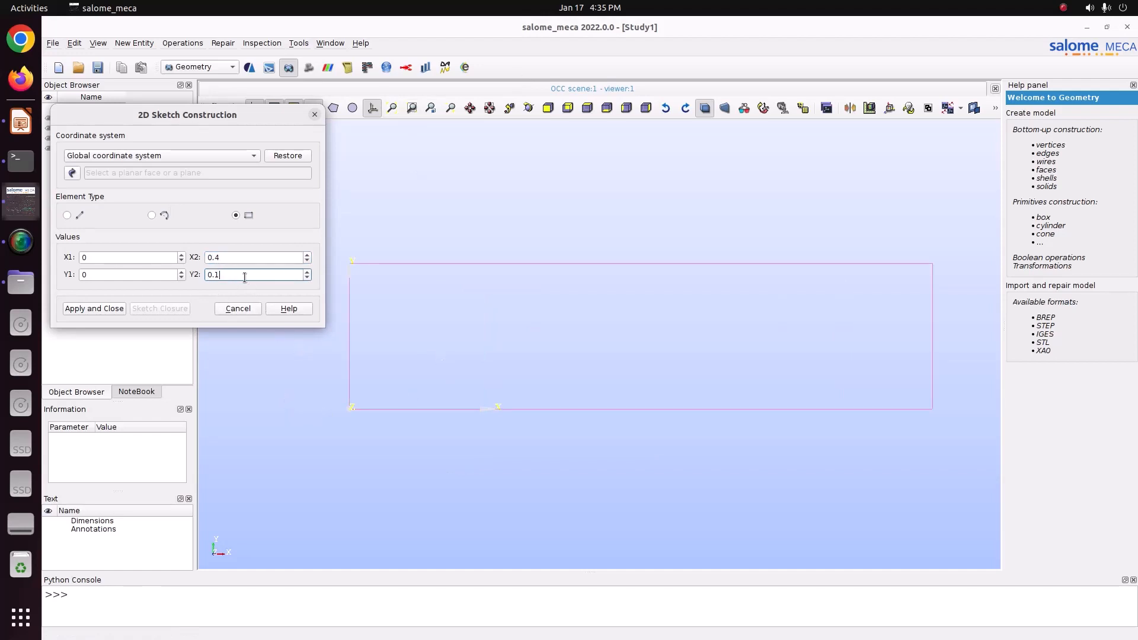
pyautogui.moveTo(240, 274); pyautogui.dragTo(174, 270)
pyautogui.click(233, 258)
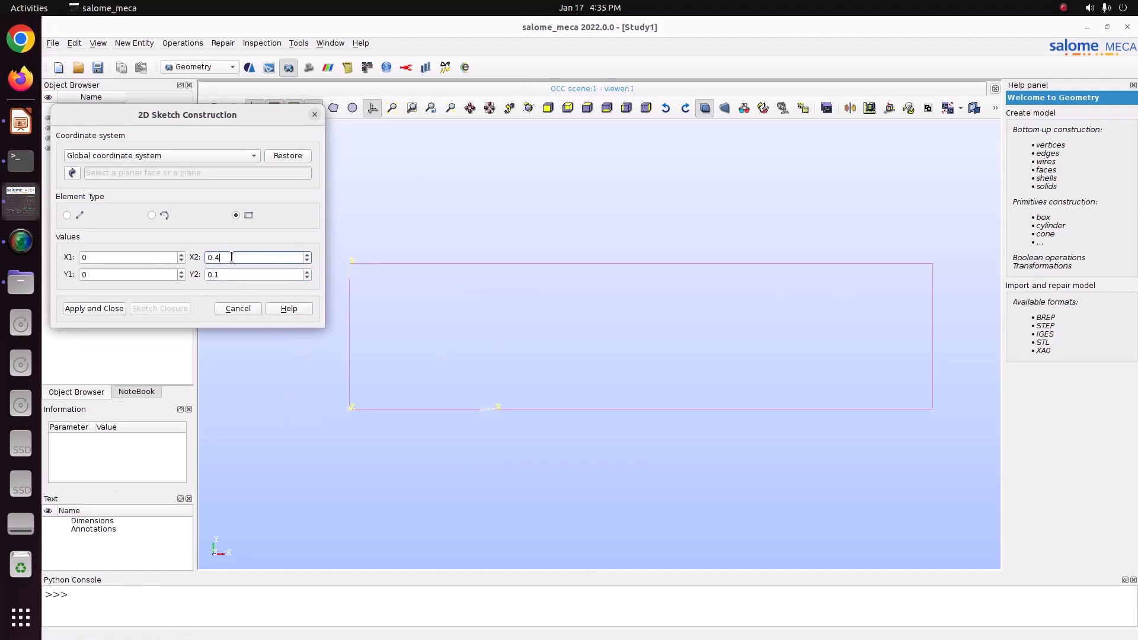
pyautogui.click(122, 310)
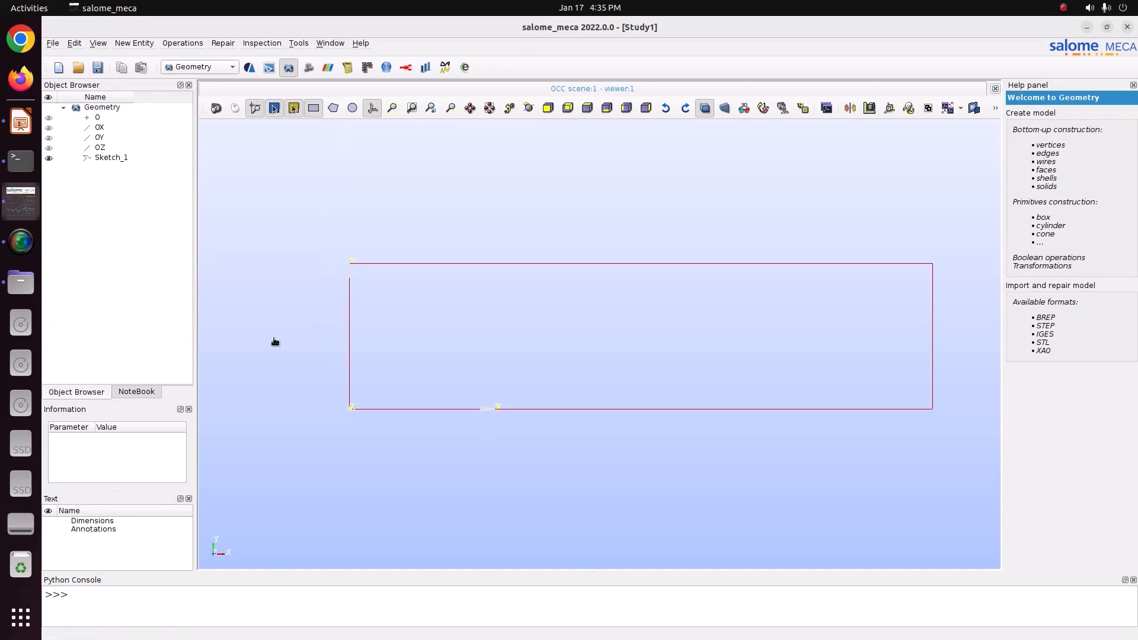
# Step: Translate a copy of Sketch_1 by Dy 0.4 and close the translation dialog
pyautogui.scroll(-3, 274, 338)
pyautogui.click(110, 158)
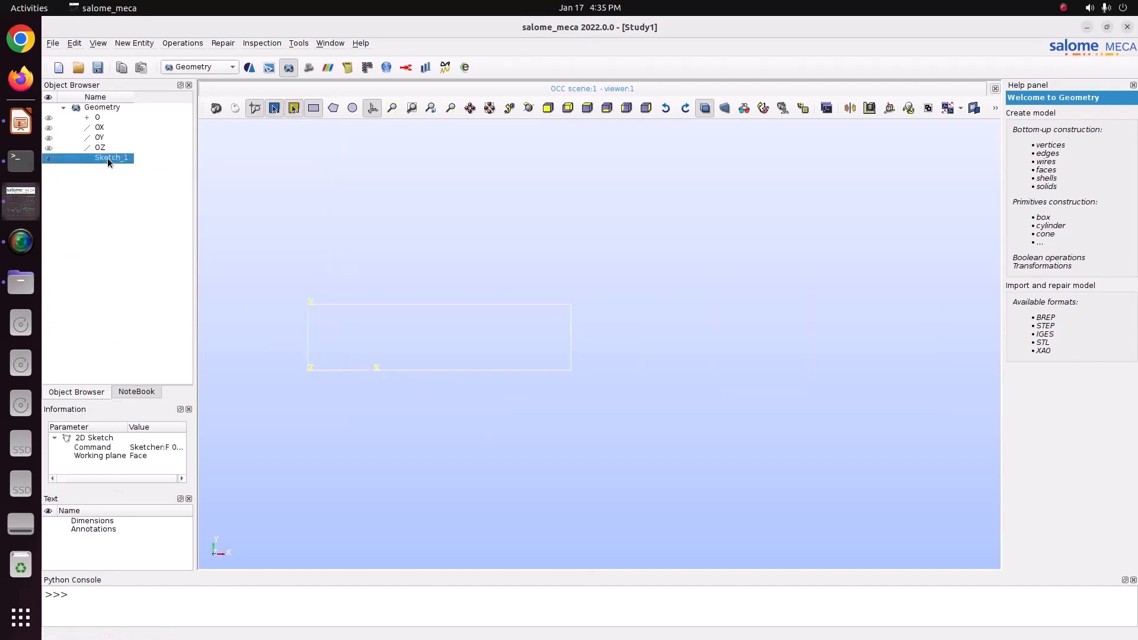
pyautogui.click(142, 46)
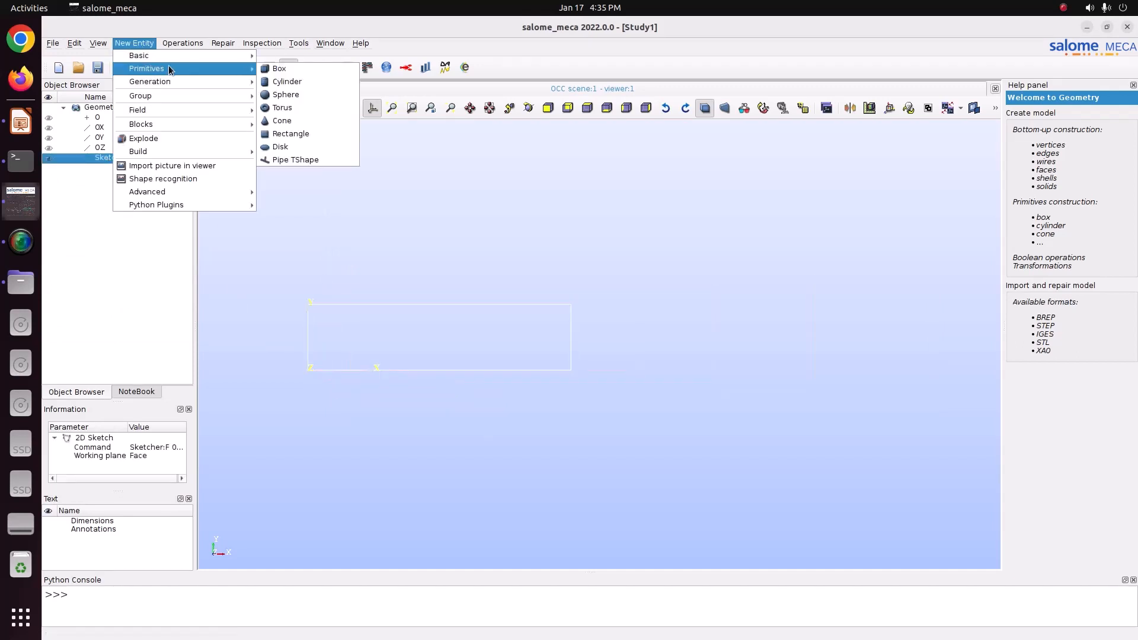
pyautogui.moveTo(215, 61)
pyautogui.moveTo(182, 43)
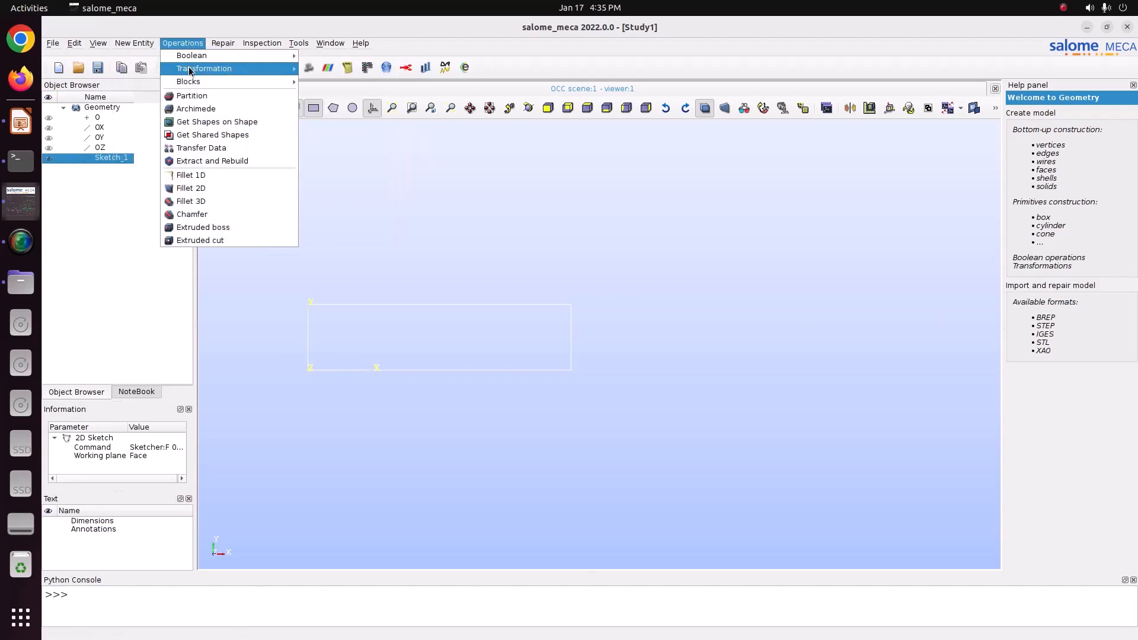
pyautogui.click(323, 69)
pyautogui.moveTo(604, 156); pyautogui.dragTo(792, 194)
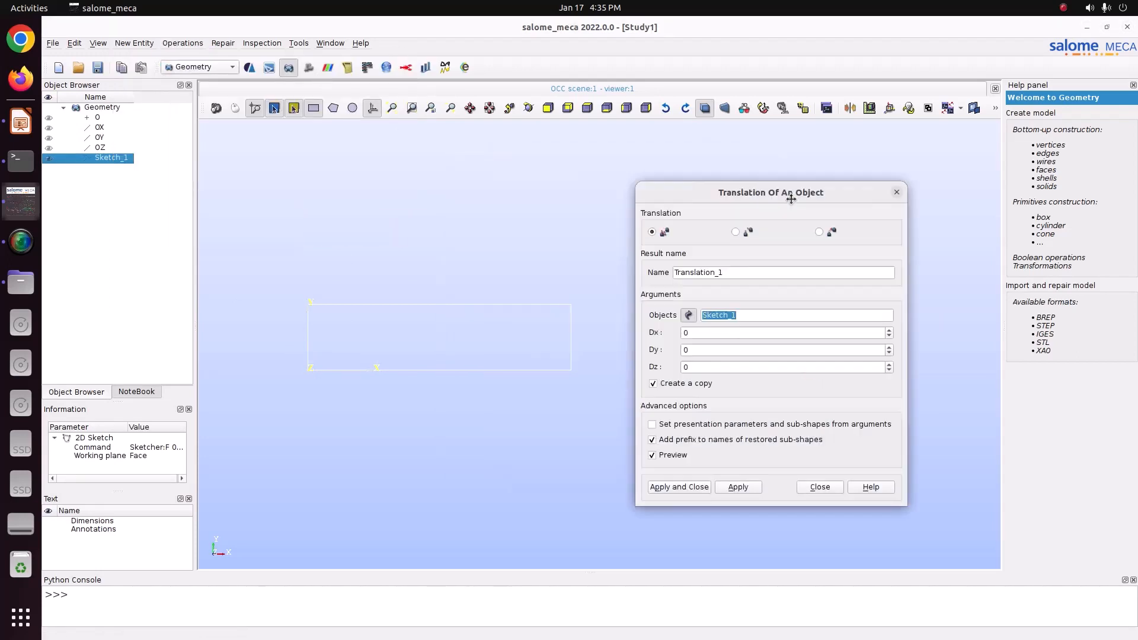
pyautogui.click(701, 352)
pyautogui.moveTo(702, 352); pyautogui.dragTo(663, 345)
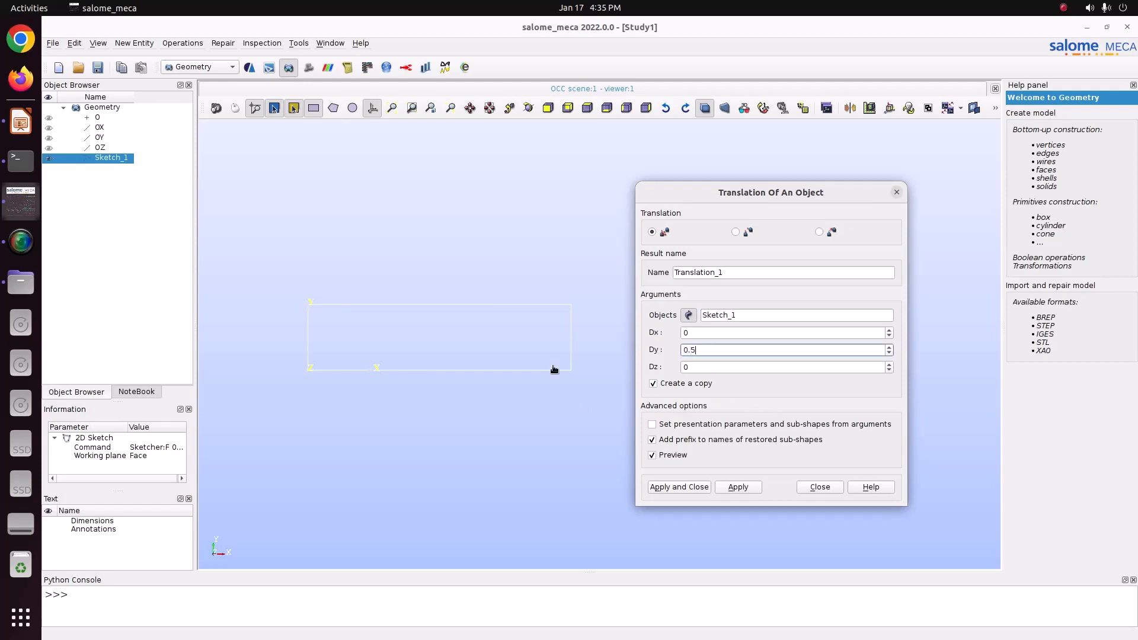
pyautogui.scroll(-3, 554, 369)
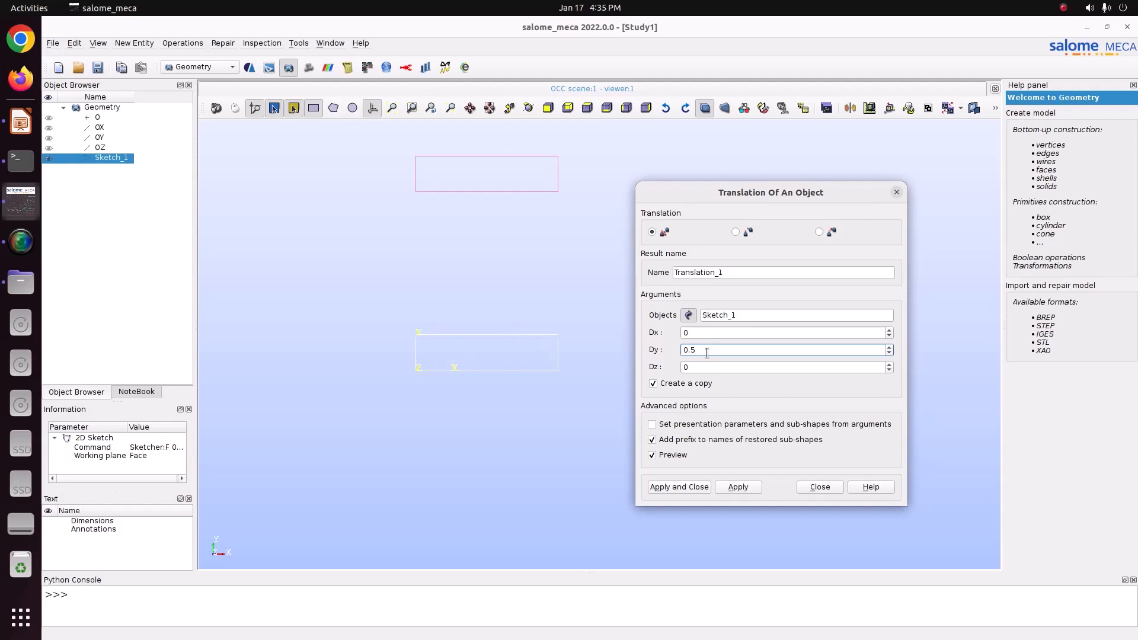
pyautogui.hotkey('ctrl', 'a')
pyautogui.write('0.4')
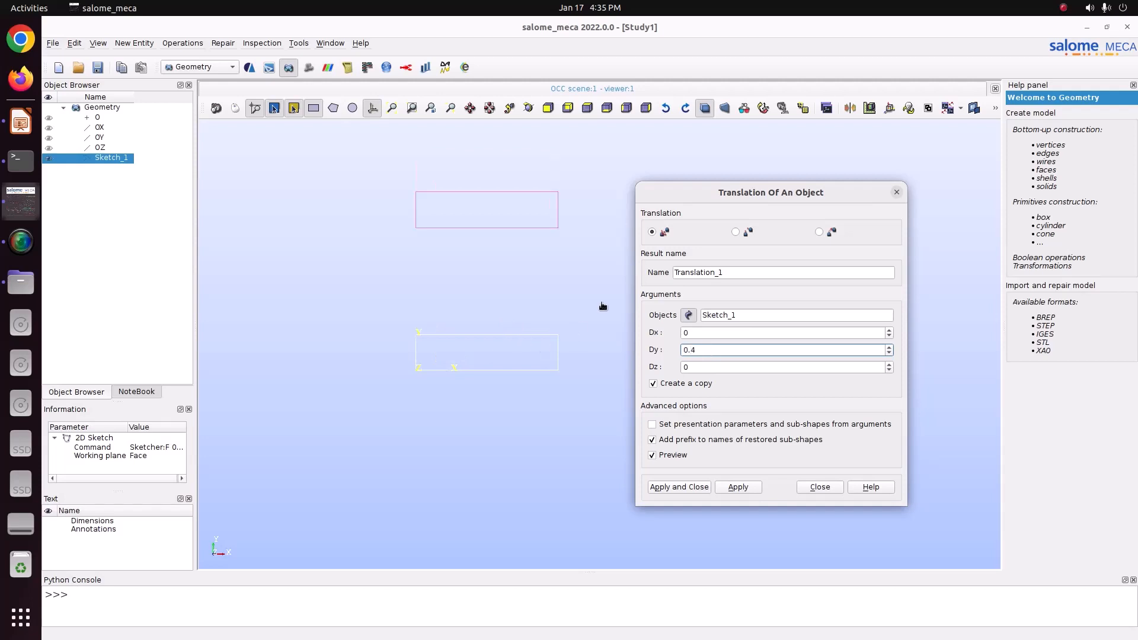
pyautogui.scroll(2, 463, 254)
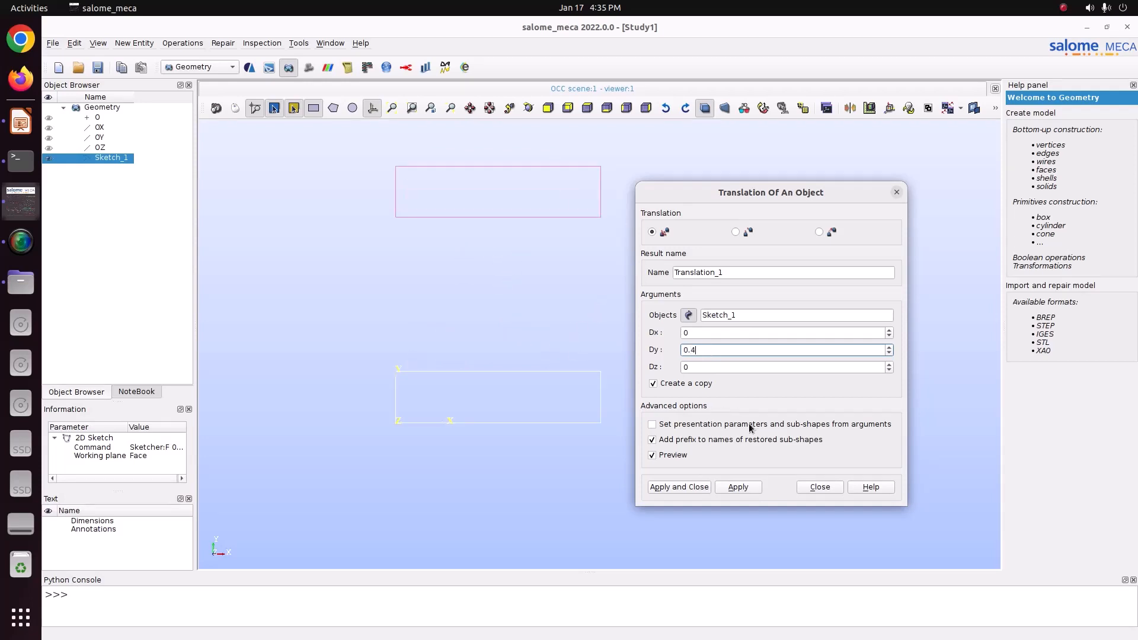
pyautogui.click(744, 489)
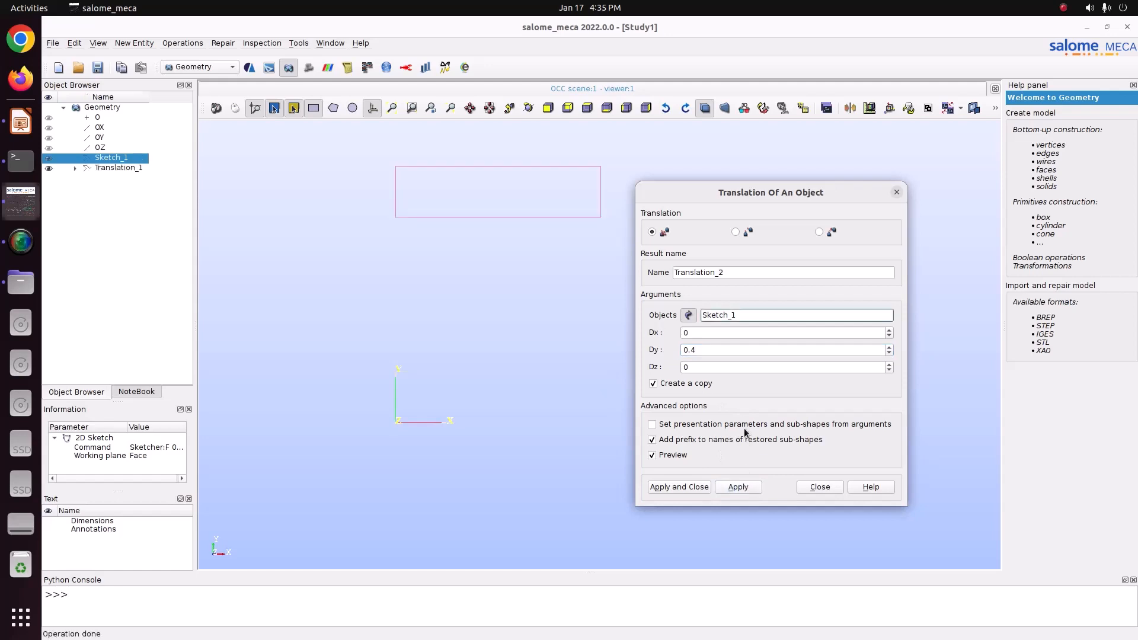
pyautogui.click(896, 193)
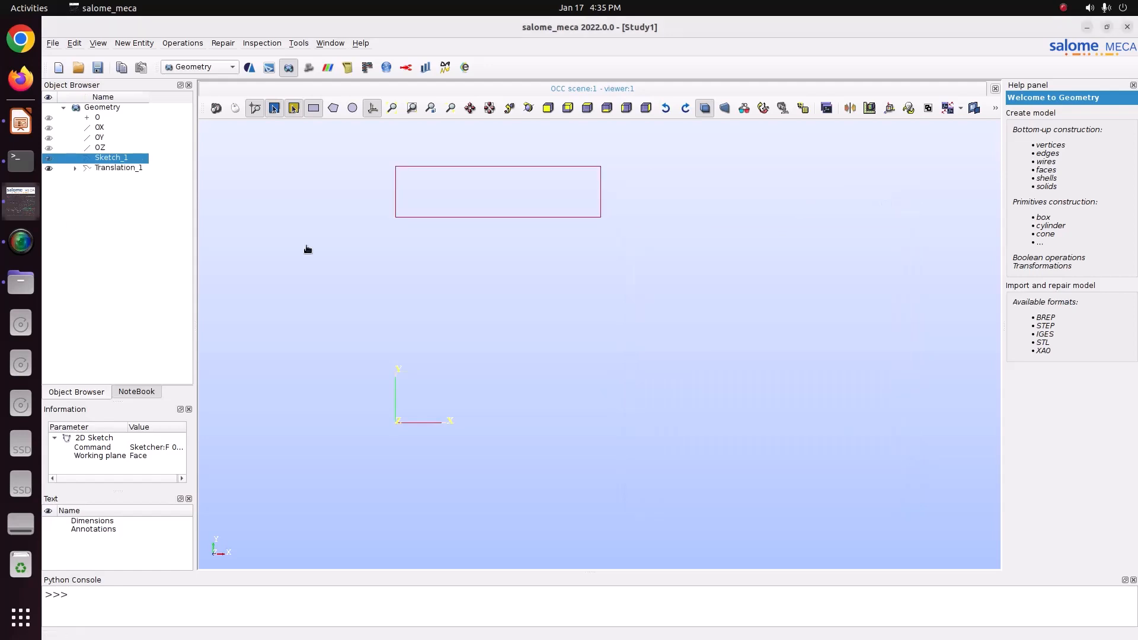
# Step: Show Sketch_1 in the viewer again and select it
pyautogui.click(49, 167)
pyautogui.click(158, 191)
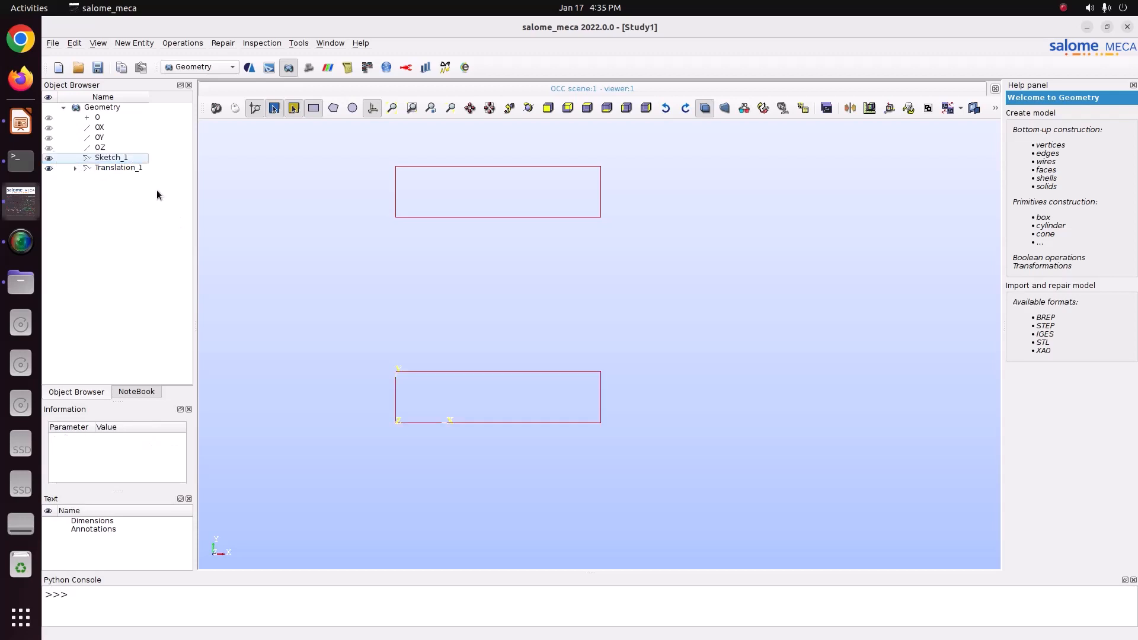
pyautogui.click(123, 160)
# Step: Start a second rectangular 2D Sketch and enter X2 0.4 and Y2 0.2
pyautogui.click(134, 43)
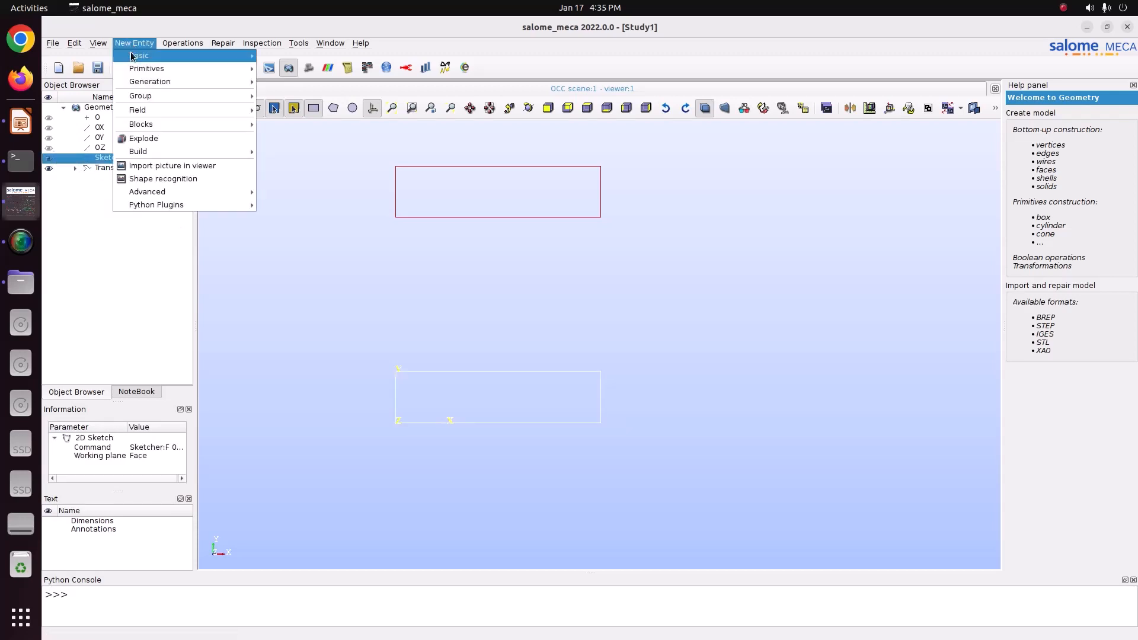
pyautogui.moveTo(212, 56)
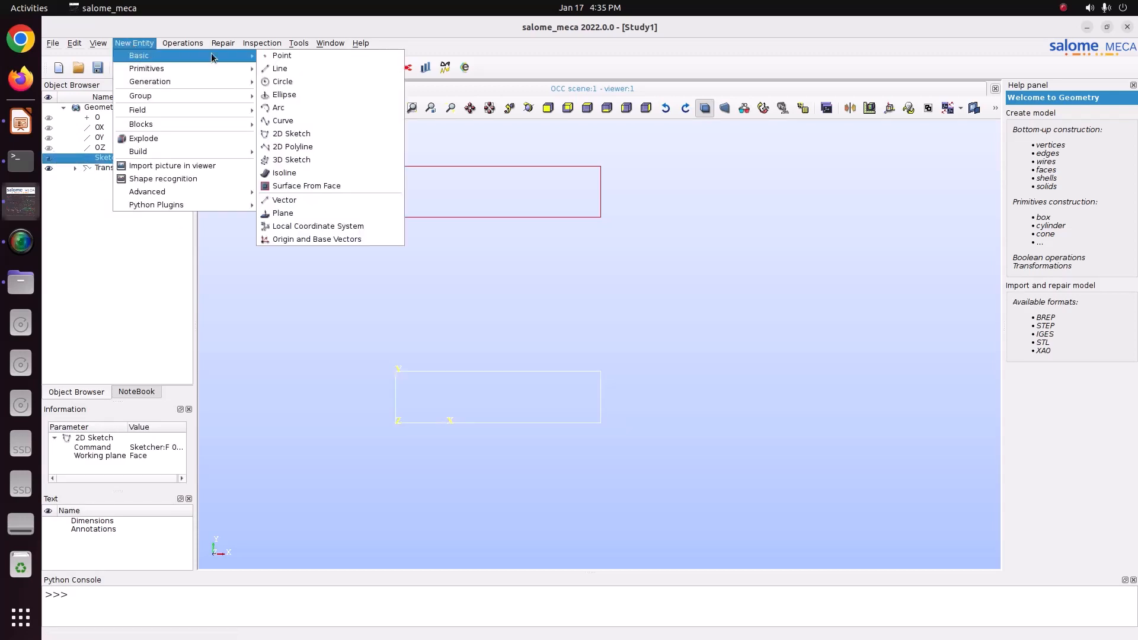
pyautogui.click(296, 134)
pyautogui.click(641, 229)
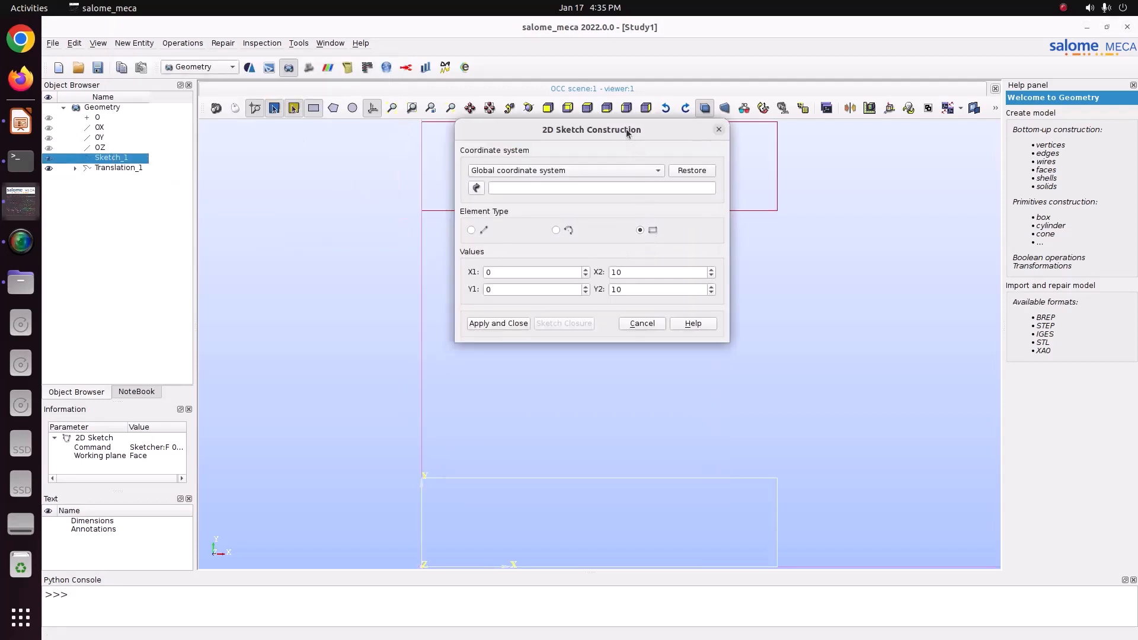
pyautogui.moveTo(625, 129); pyautogui.dragTo(791, 192)
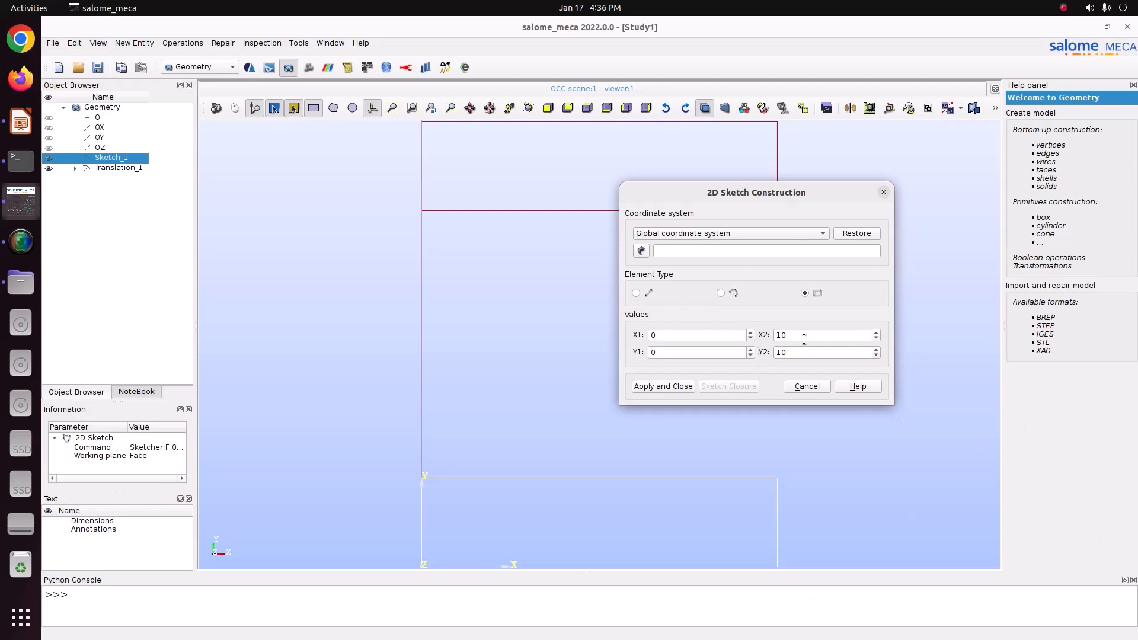
pyautogui.moveTo(805, 340); pyautogui.dragTo(723, 323)
pyautogui.write('0.4')
pyautogui.write('0.2')
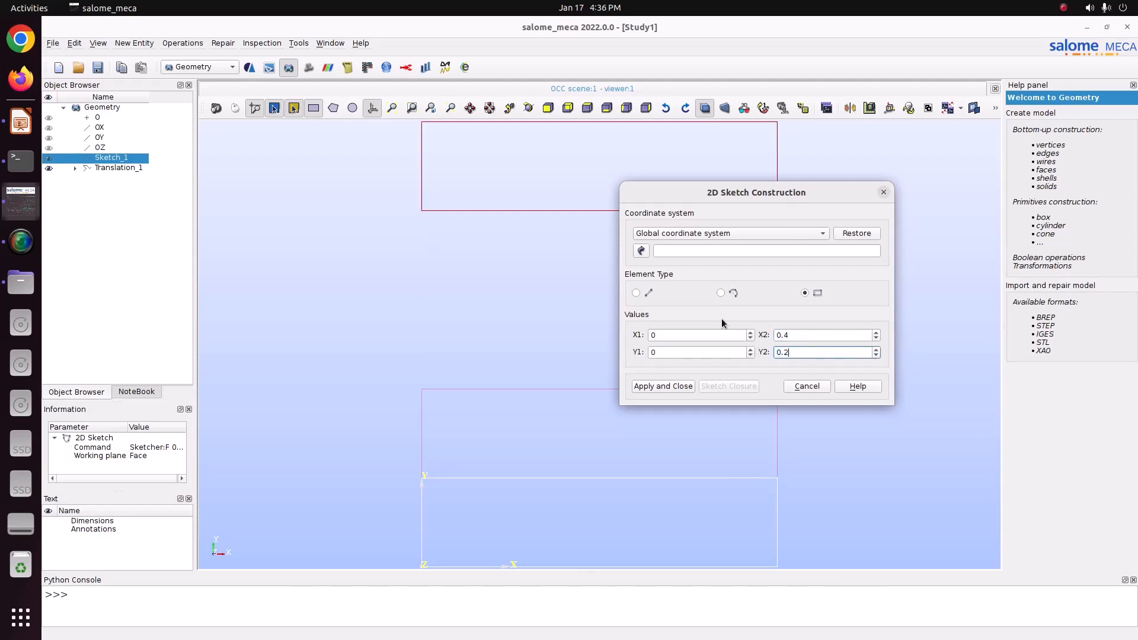
pyautogui.scroll(-5, 447, 376)
pyautogui.scroll(2, 500, 385)
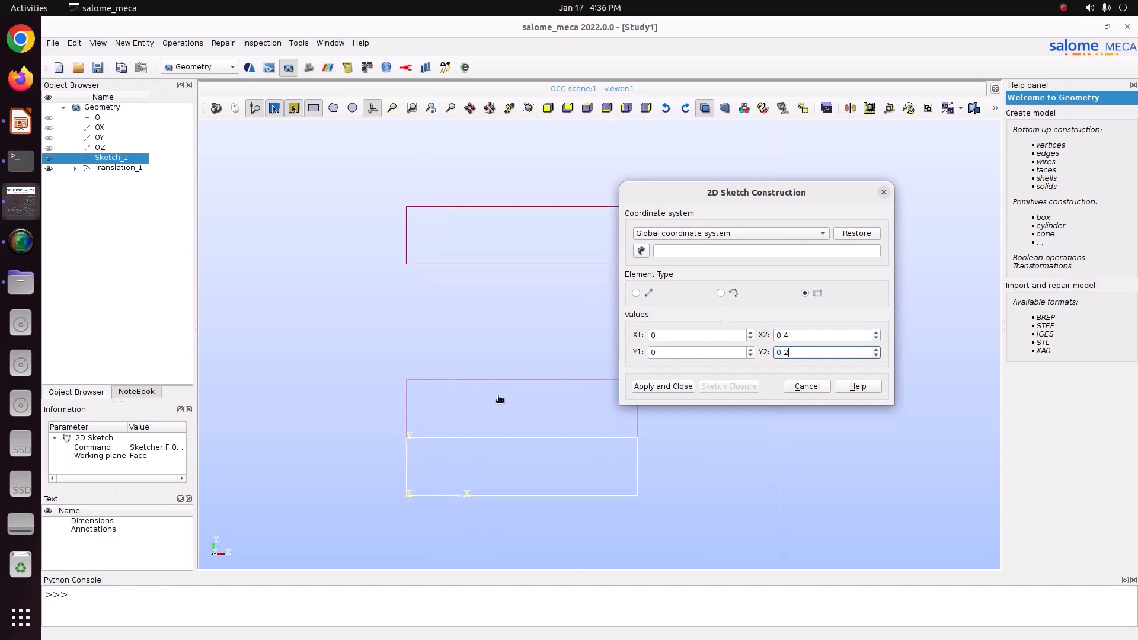
# Step: Change the second rectangle's Y2 to 0.4
pyautogui.hotkey('ctrl', 'a')
pyautogui.write('0')
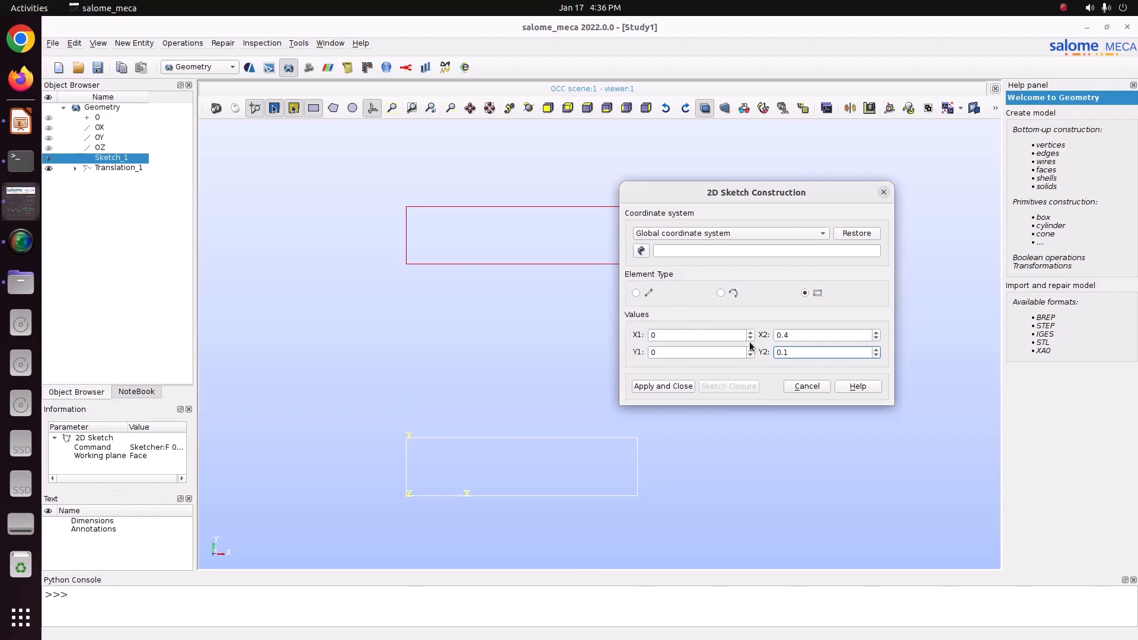
pyautogui.hotkey('ctrl', 'a')
pyautogui.write('0.4')
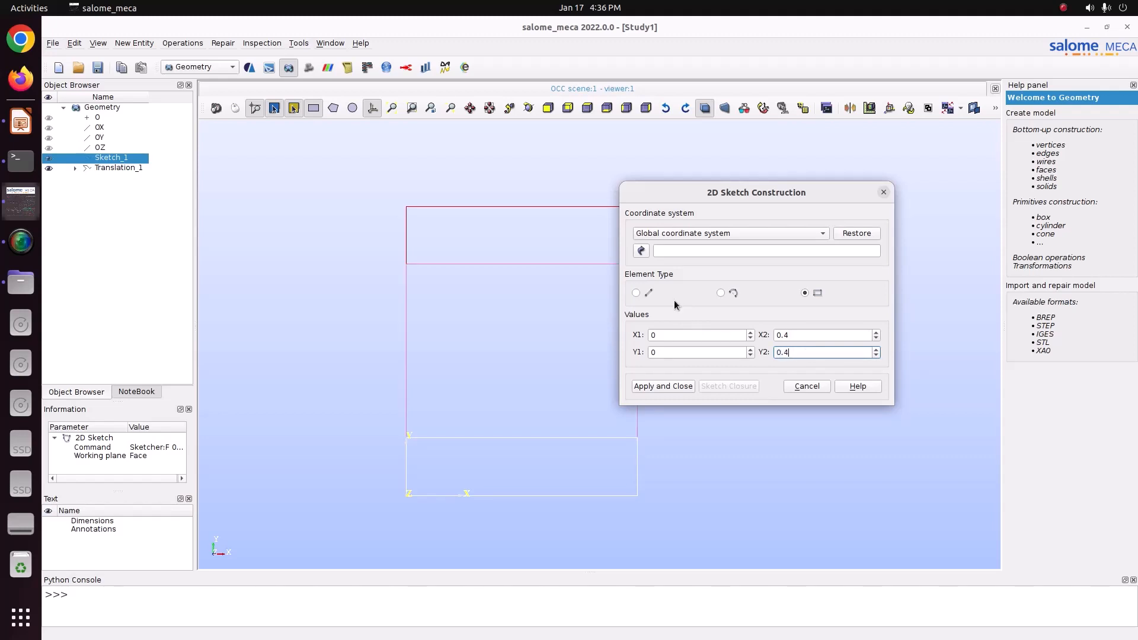
# Step: Set the second rectangle's X2 to 0.1 and apply the sketch
pyautogui.click(822, 336)
pyautogui.hotkey('ctrl', 'a')
pyautogui.write('0')
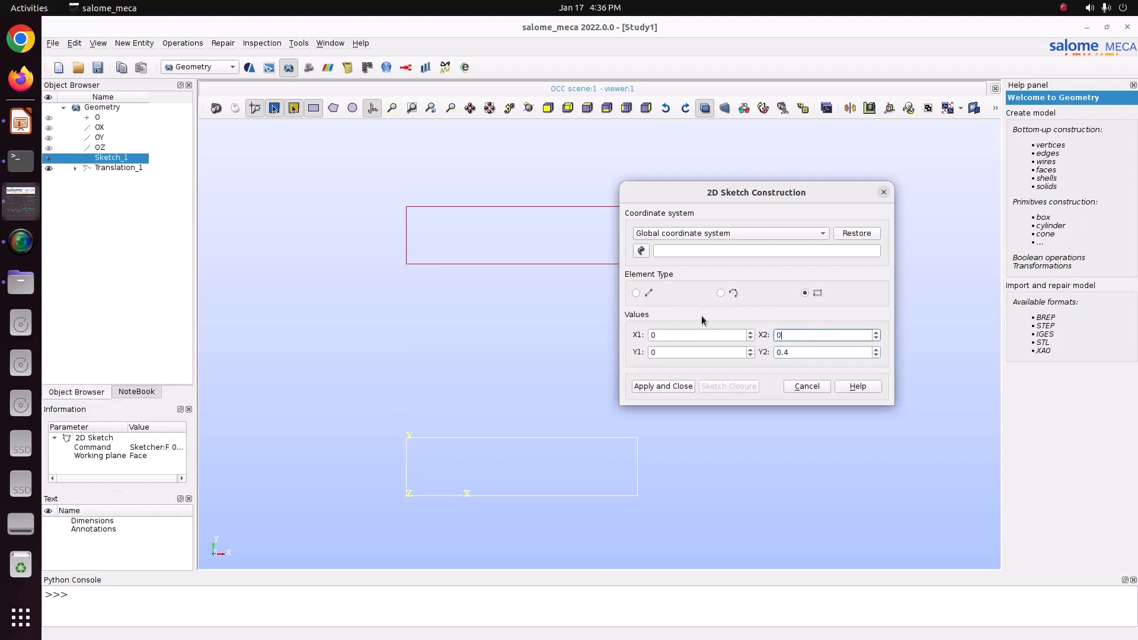
pyautogui.write('.1')
pyautogui.scroll(-1, 479, 365)
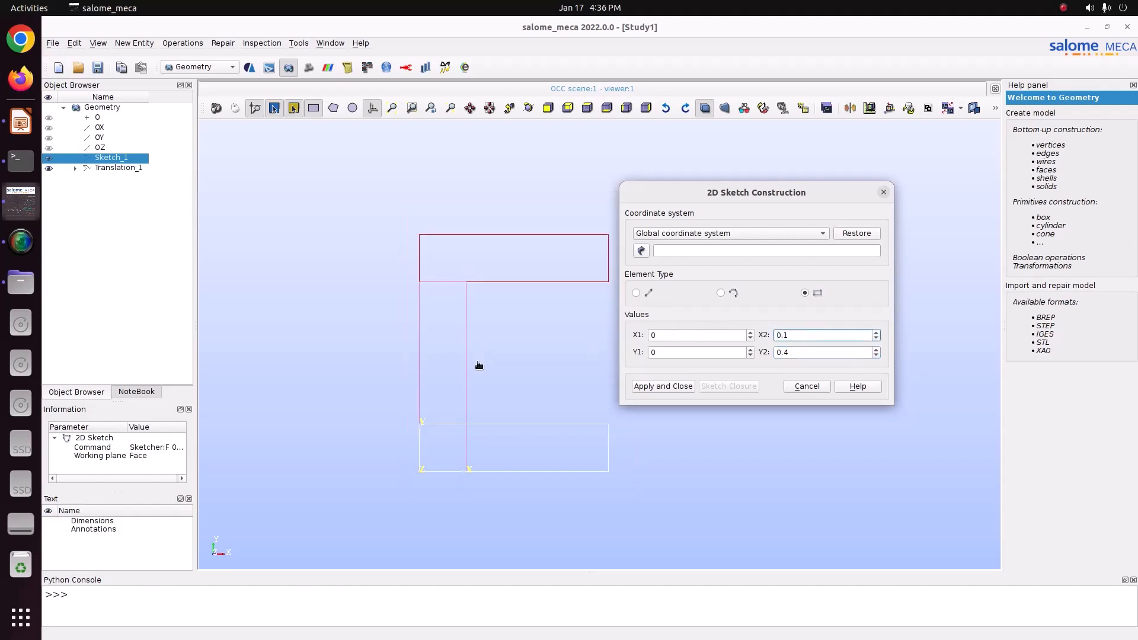
pyautogui.scroll(1, 479, 365)
pyautogui.click(661, 386)
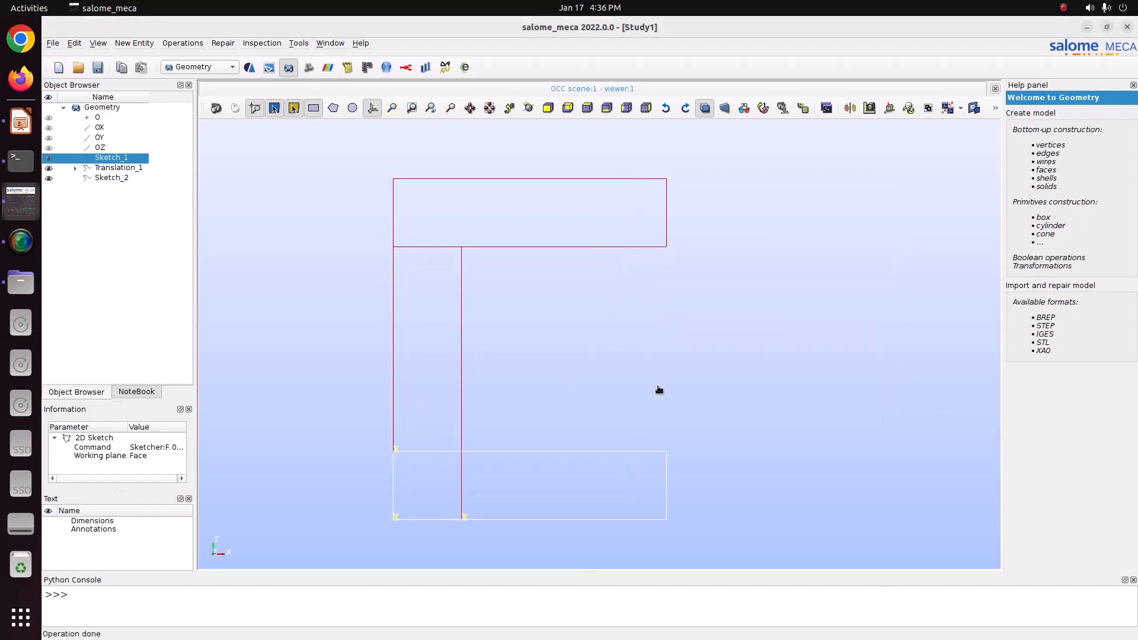
# Step: Open Translation for Sketch_2 and enter a Dy of 0.25
pyautogui.click(116, 180)
pyautogui.click(144, 45)
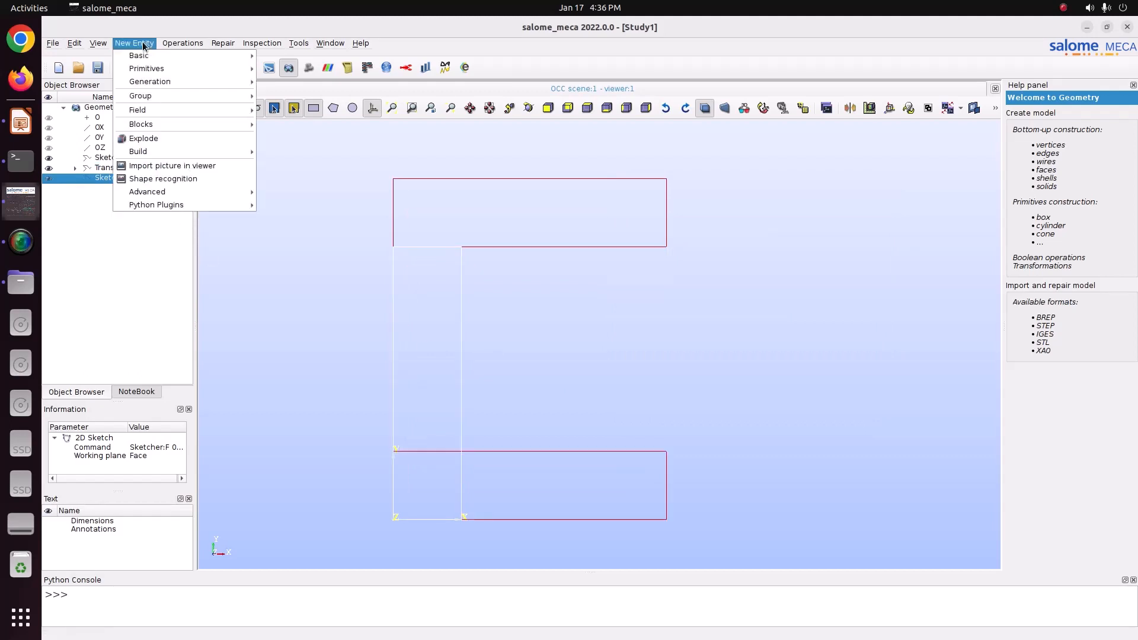
pyautogui.moveTo(182, 43)
pyautogui.moveTo(225, 70)
pyautogui.click(343, 70)
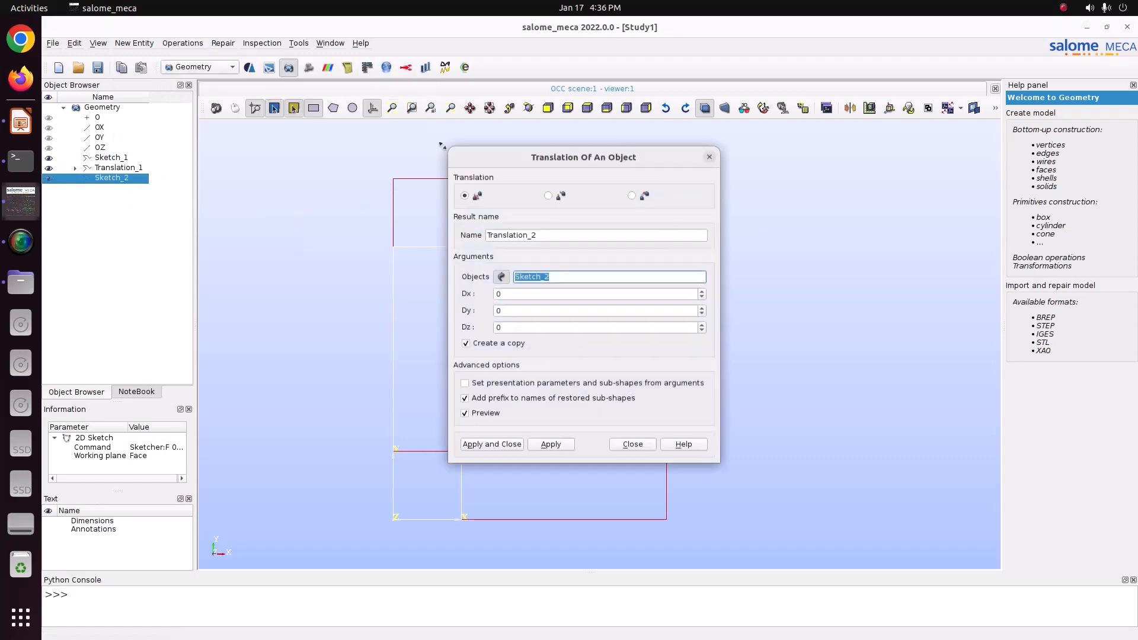
pyautogui.moveTo(557, 157); pyautogui.dragTo(762, 155)
pyautogui.click(728, 313)
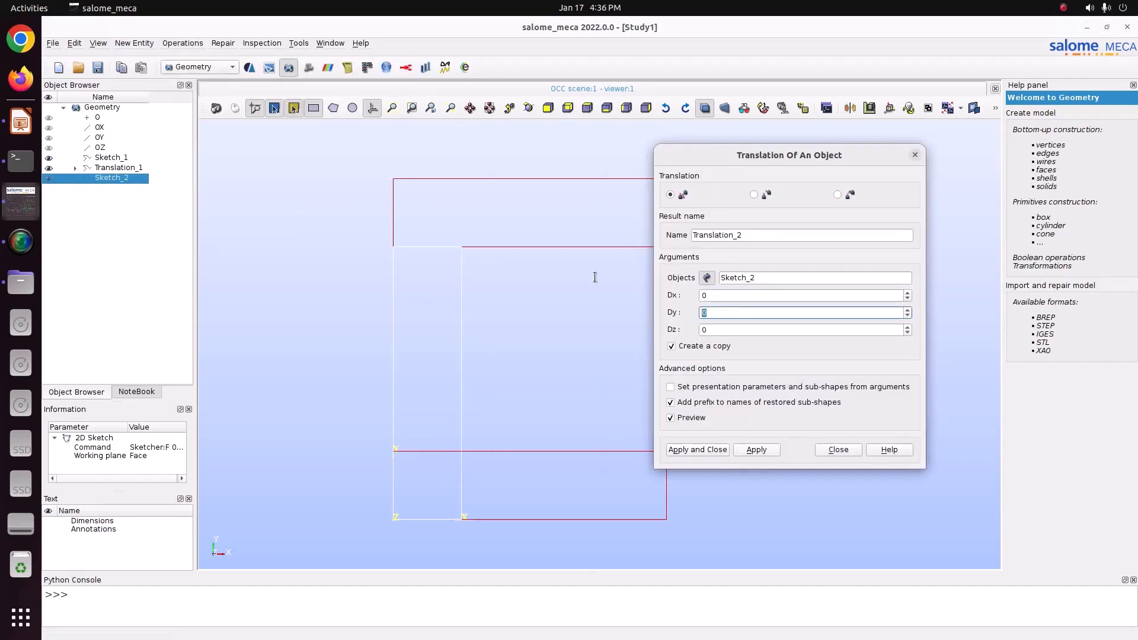
pyautogui.write('0.25')
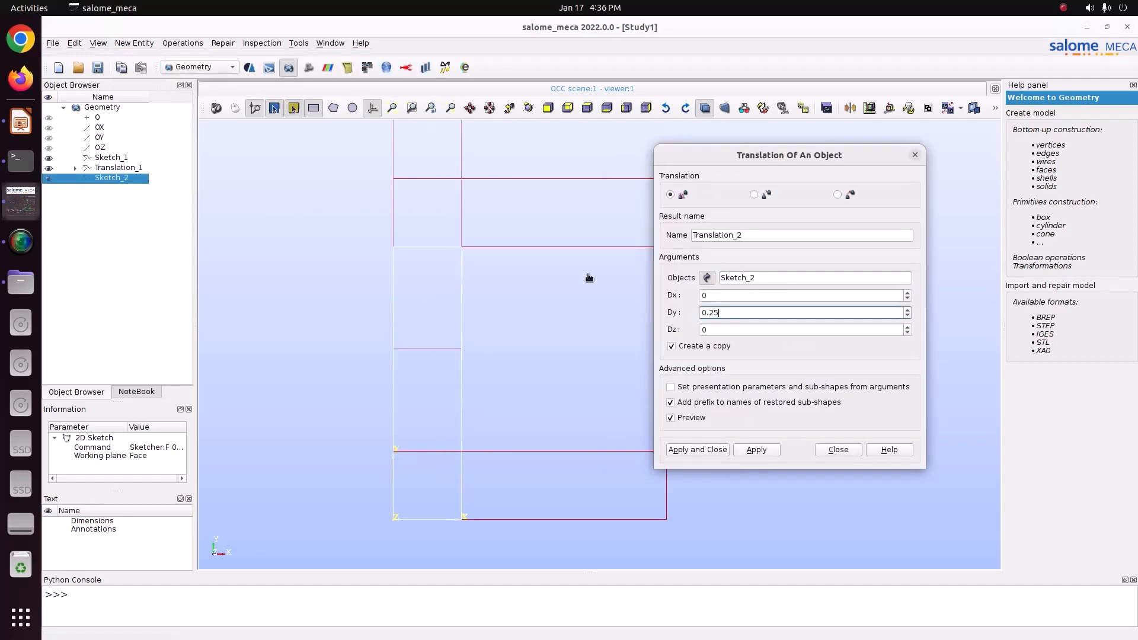
# Step: Try Dx offsets of 0.25, 0.1 and 0.4 for the Sketch_2 translation with Dy cleared
pyautogui.doubleClick(735, 313)
pyautogui.press('BackSpace')
pyautogui.hotkey('shift', 'Tab')
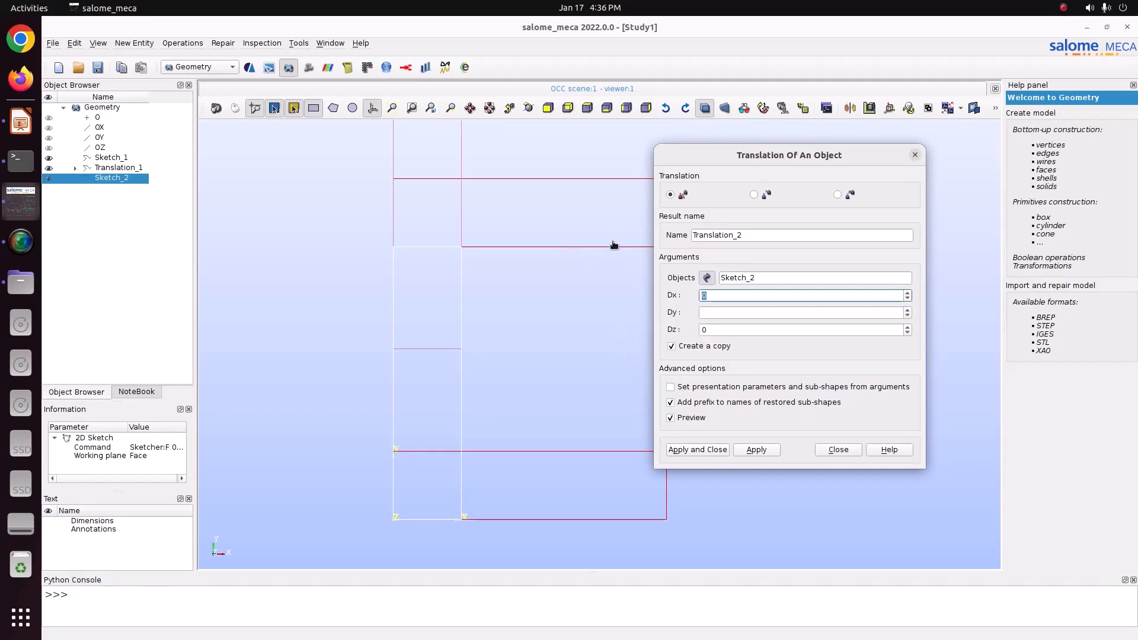
pyautogui.write('0.25')
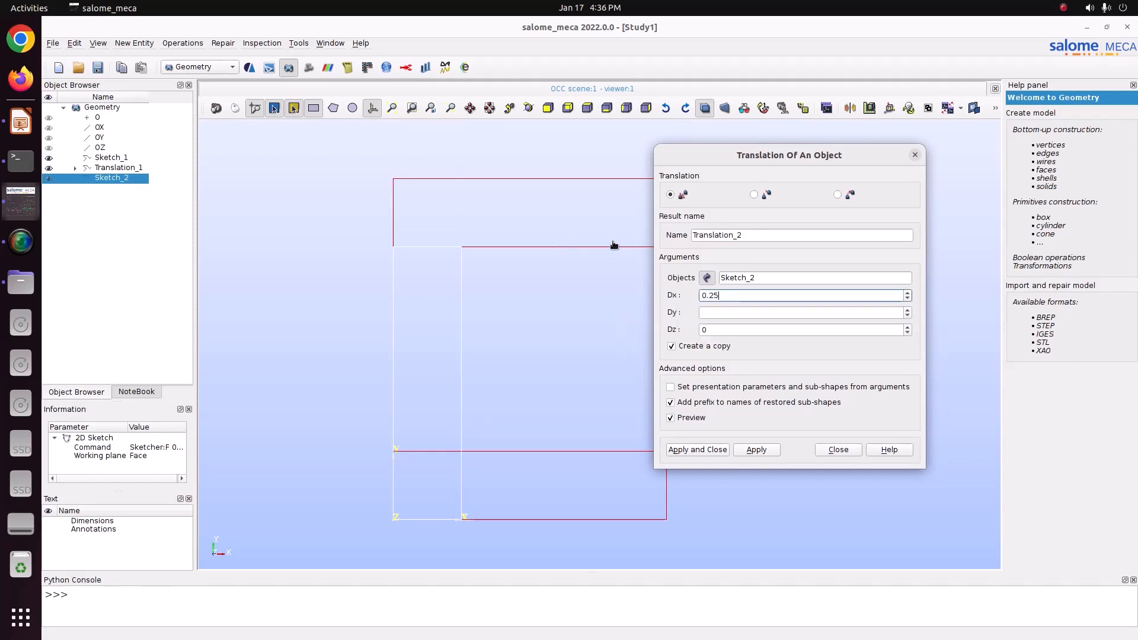
pyautogui.doubleClick(730, 296)
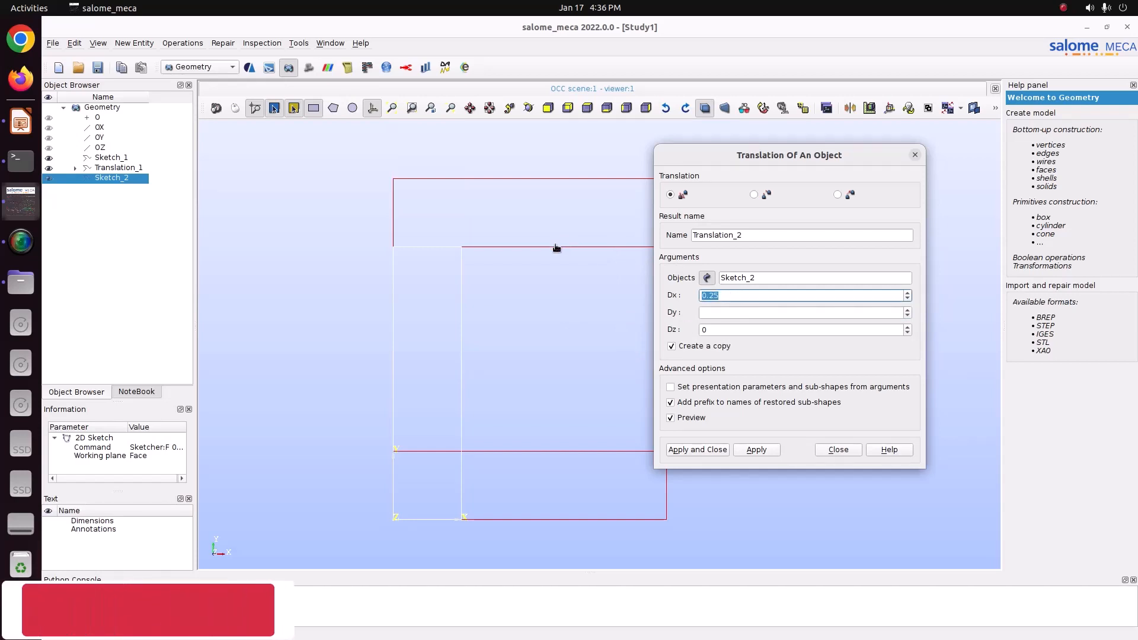
pyautogui.write('0.1')
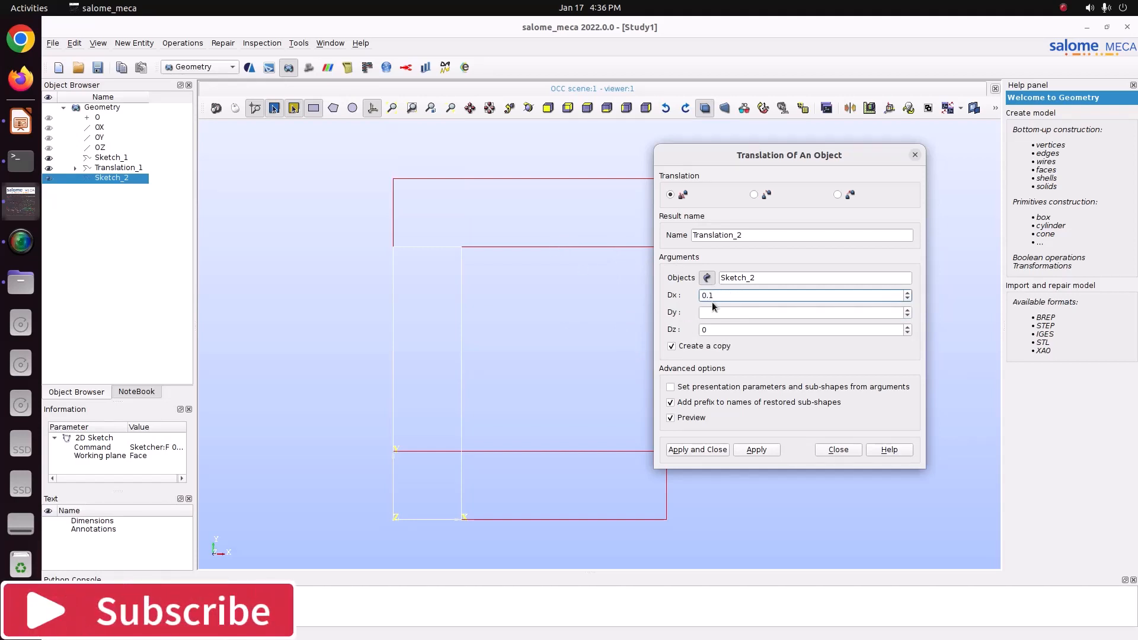
pyautogui.press('Return')
pyautogui.write('0.')
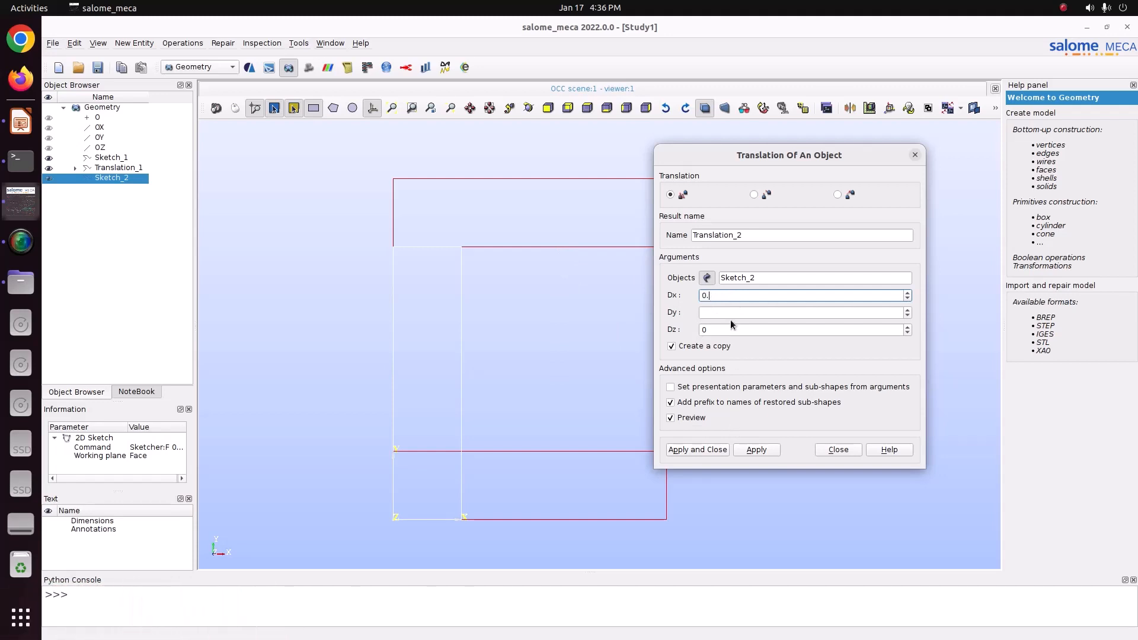
pyautogui.write('4')
pyautogui.scroll(-2, 567, 350)
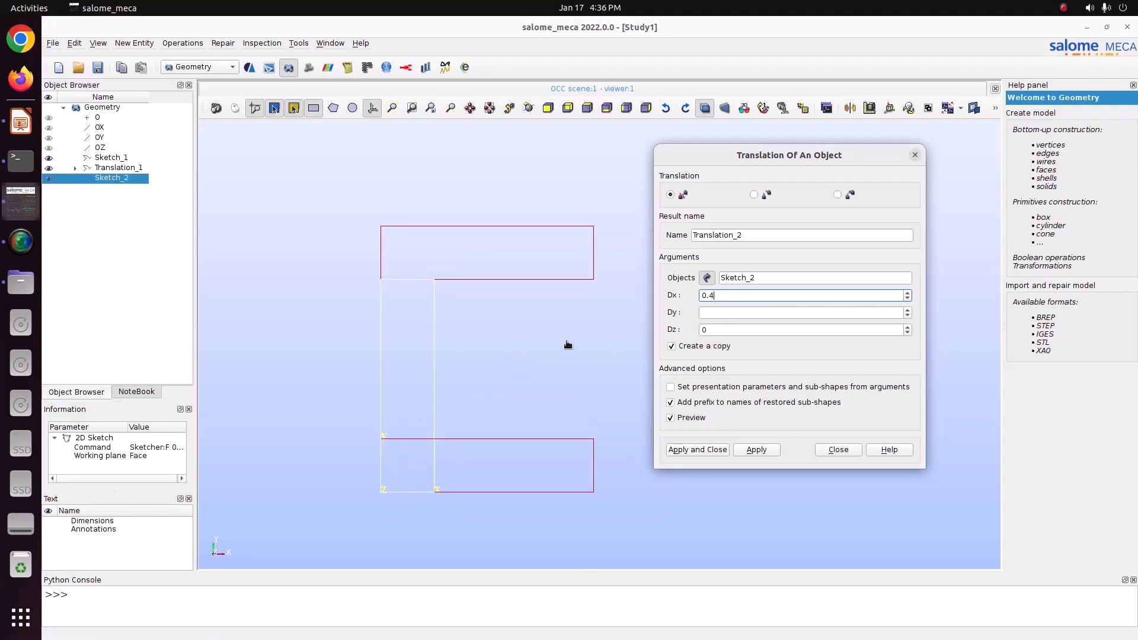
pyautogui.moveTo(813, 162); pyautogui.dragTo(820, 166)
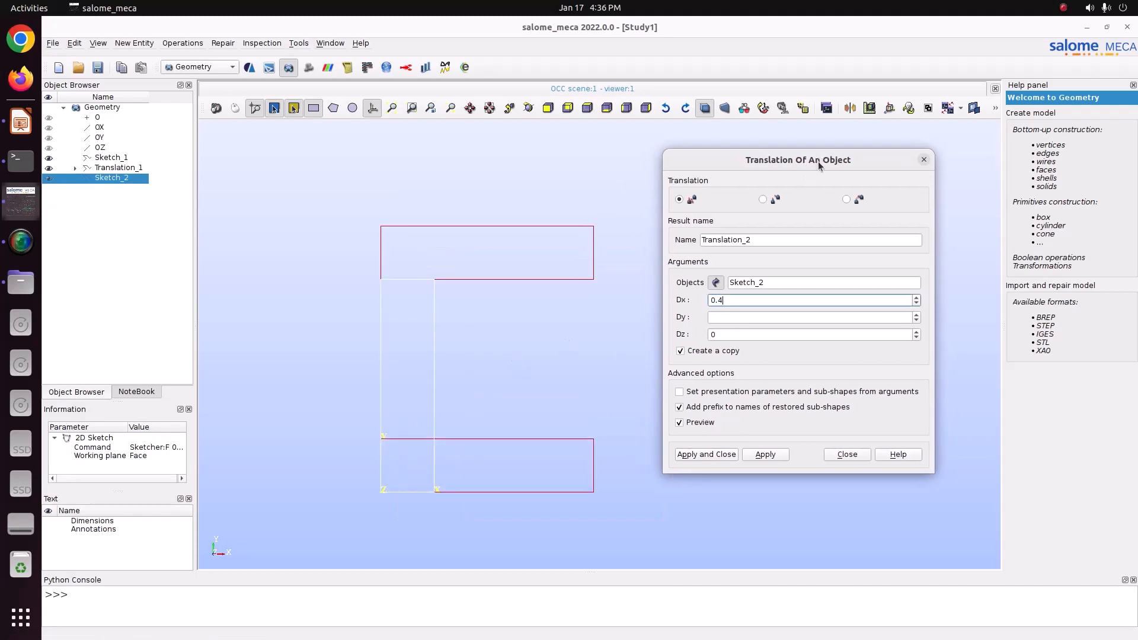
# Step: Set the translation's Dy to 0 and Dx to 0.15, and apply the copy of Sketch_2
pyautogui.click(734, 321)
pyautogui.write('0')
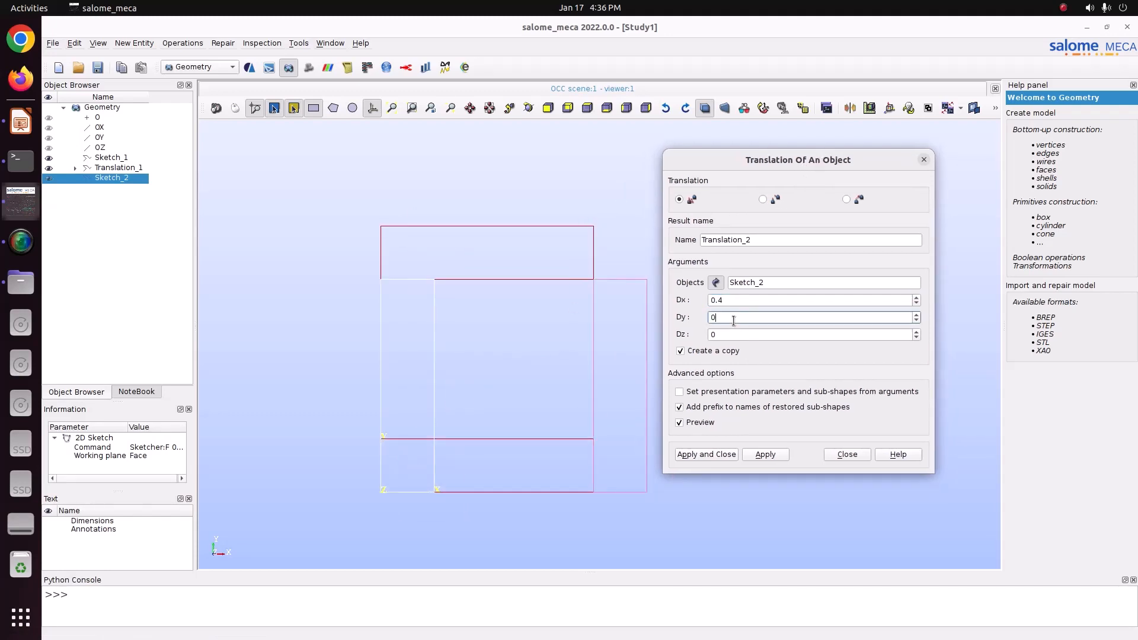
pyautogui.hotkey('shift', 'Tab')
pyautogui.write('0.25')
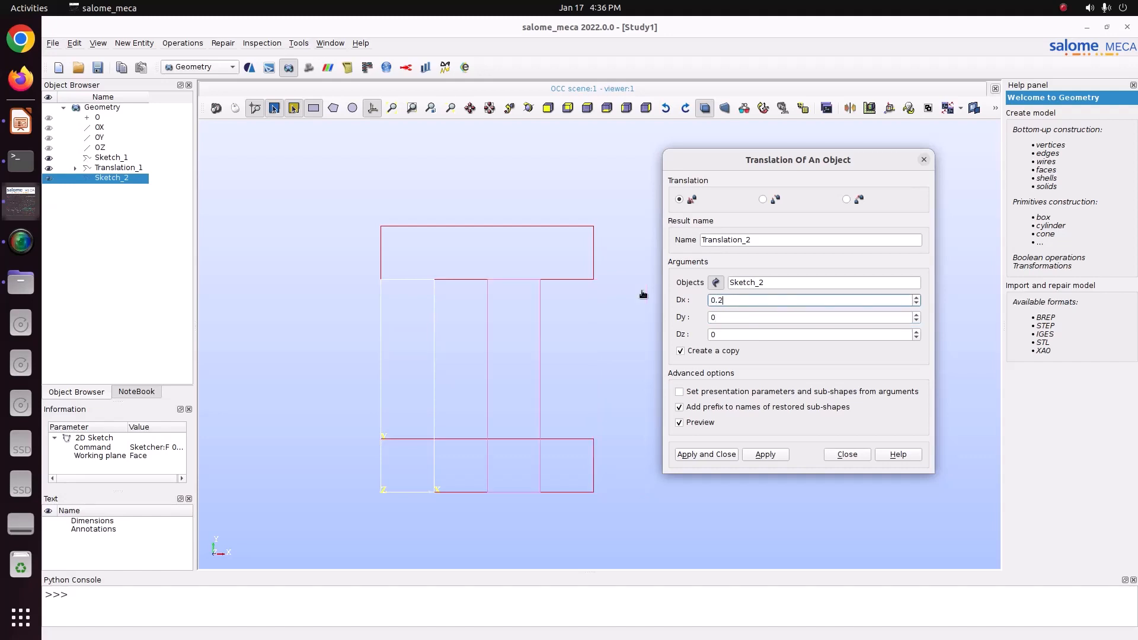
pyautogui.doubleClick(743, 300)
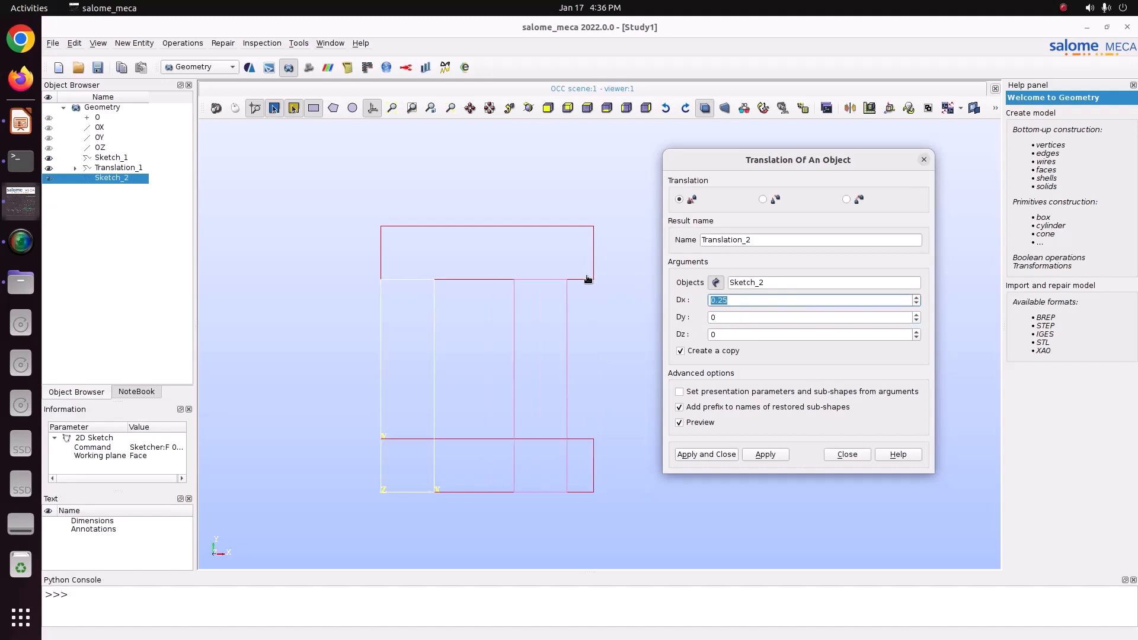
pyautogui.write('0.2')
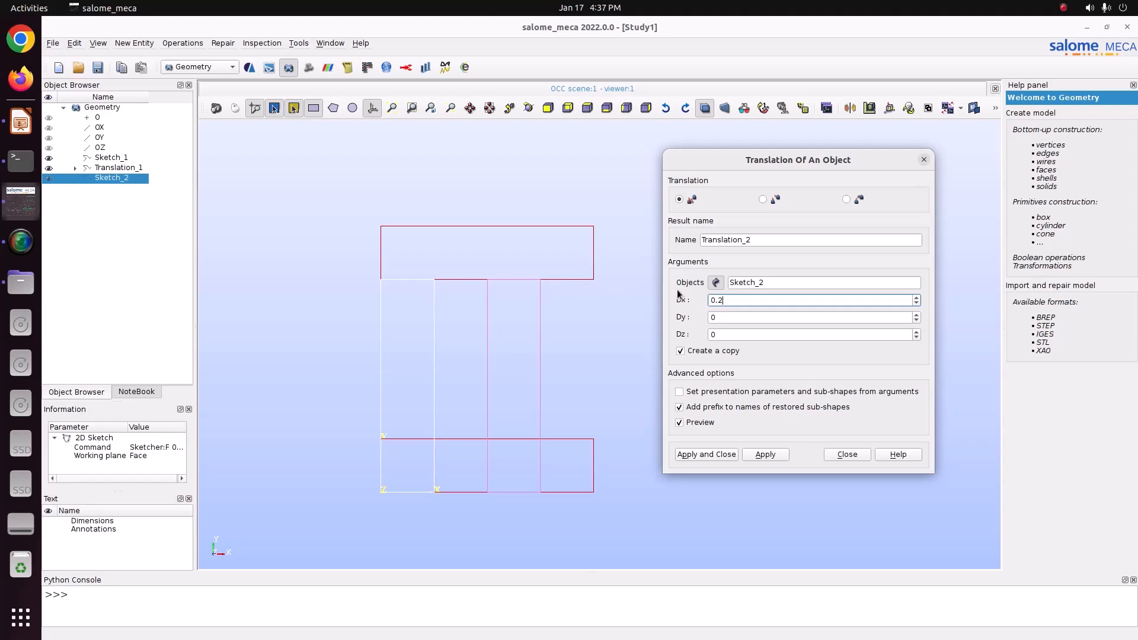
pyautogui.moveTo(726, 301); pyautogui.dragTo(687, 302)
pyautogui.write('0.15')
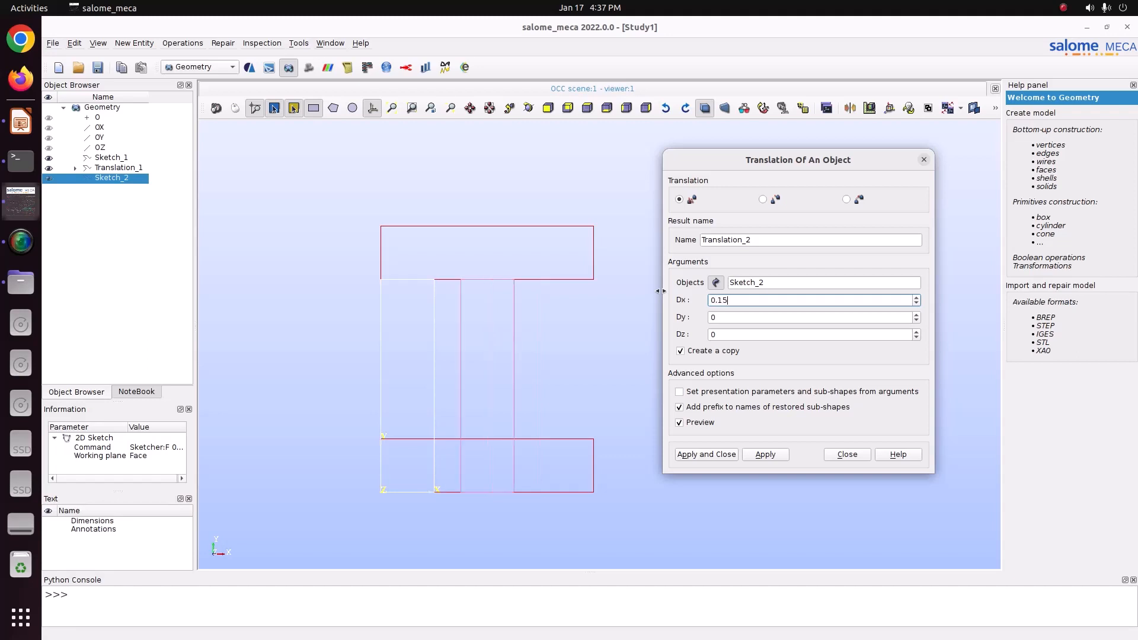
pyautogui.scroll(2, 468, 364)
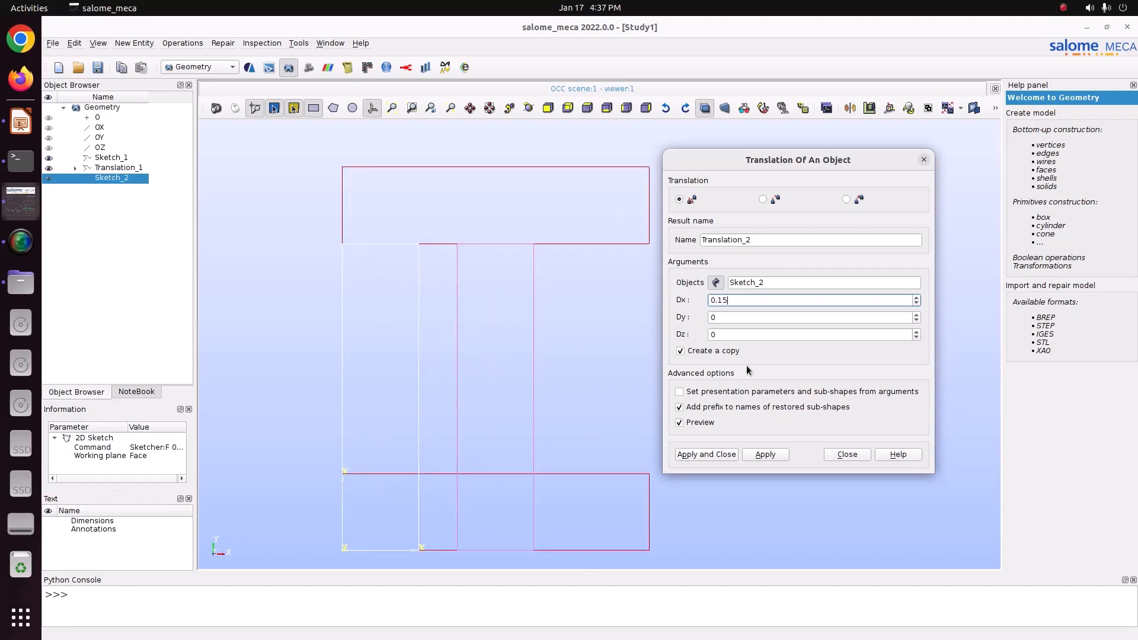
pyautogui.click(718, 454)
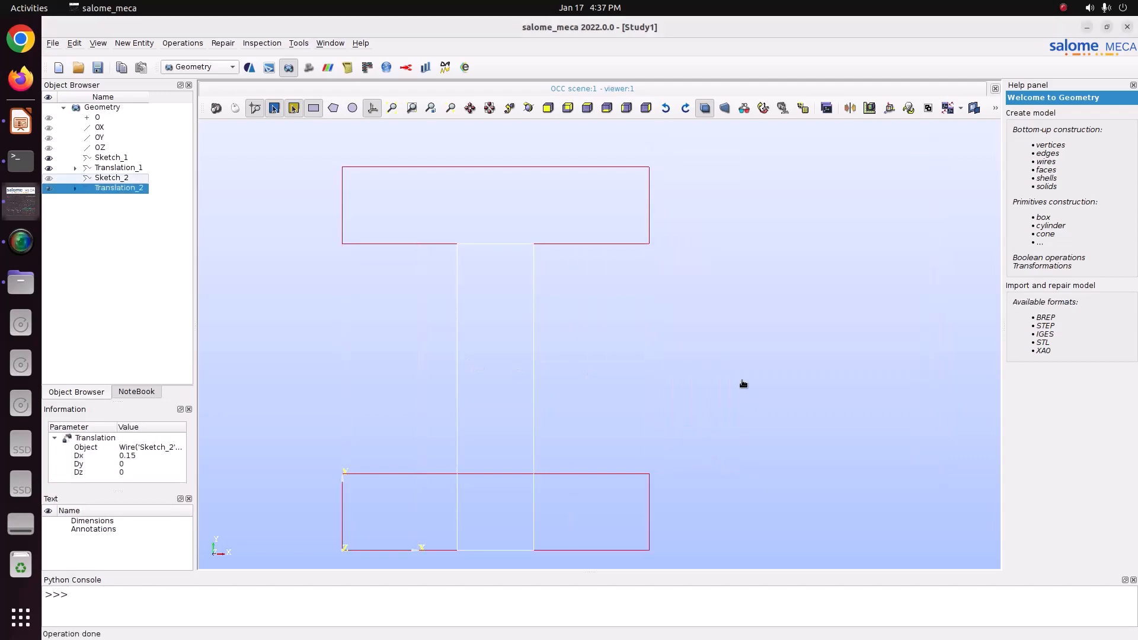
# Step: Build a planar face from Sketch_1
pyautogui.scroll(-2, 747, 386)
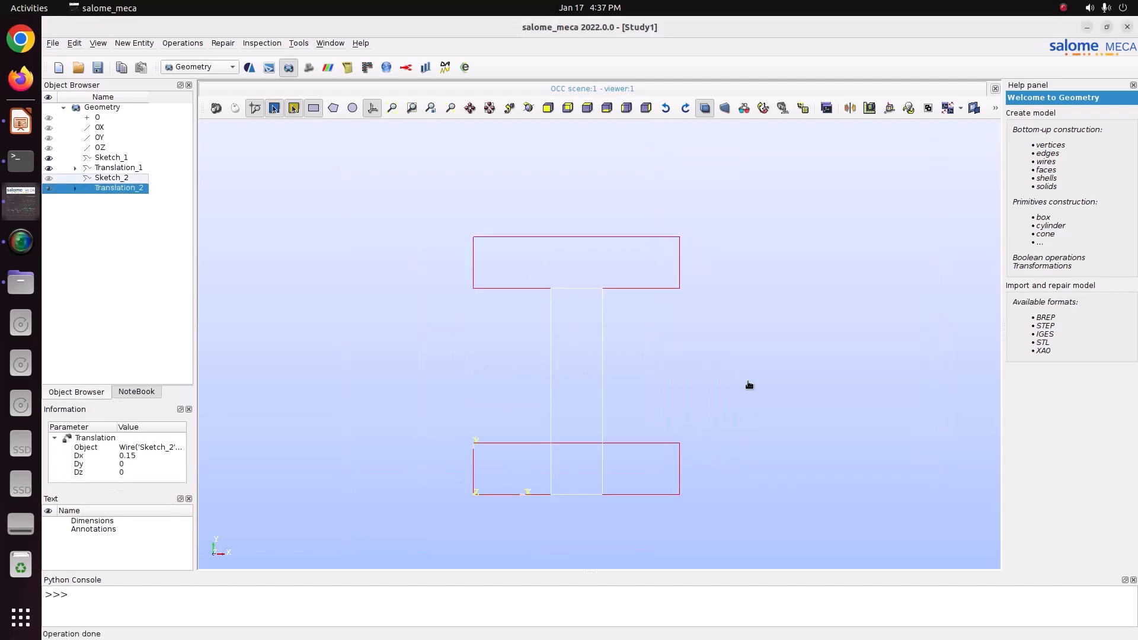
pyautogui.click(110, 157)
pyautogui.click(134, 43)
pyautogui.moveTo(196, 61)
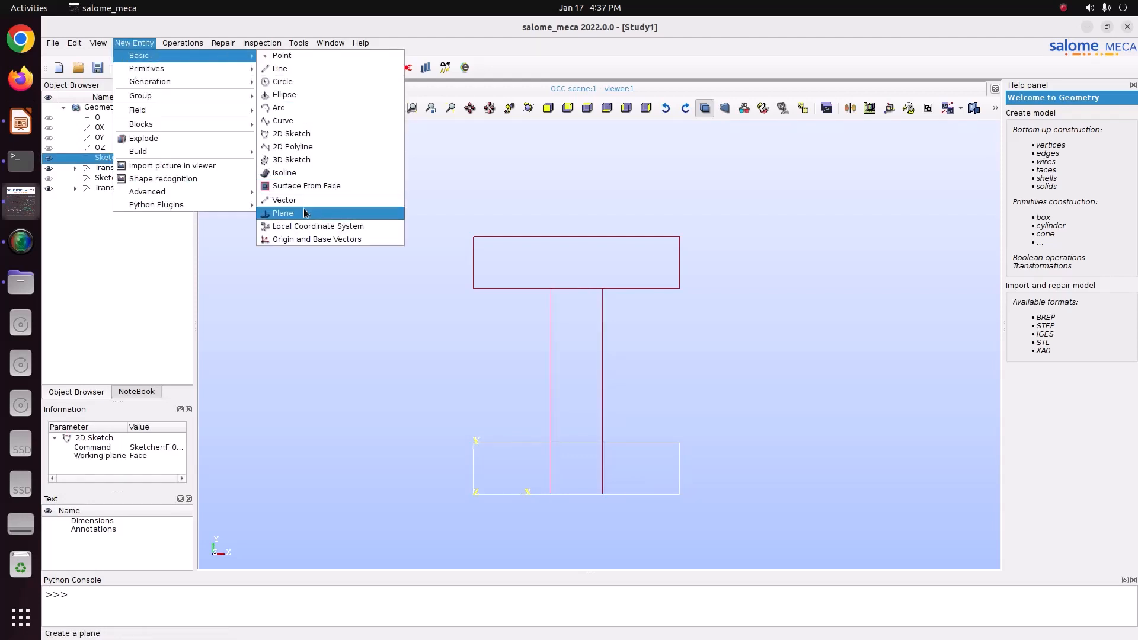
pyautogui.moveTo(190, 152)
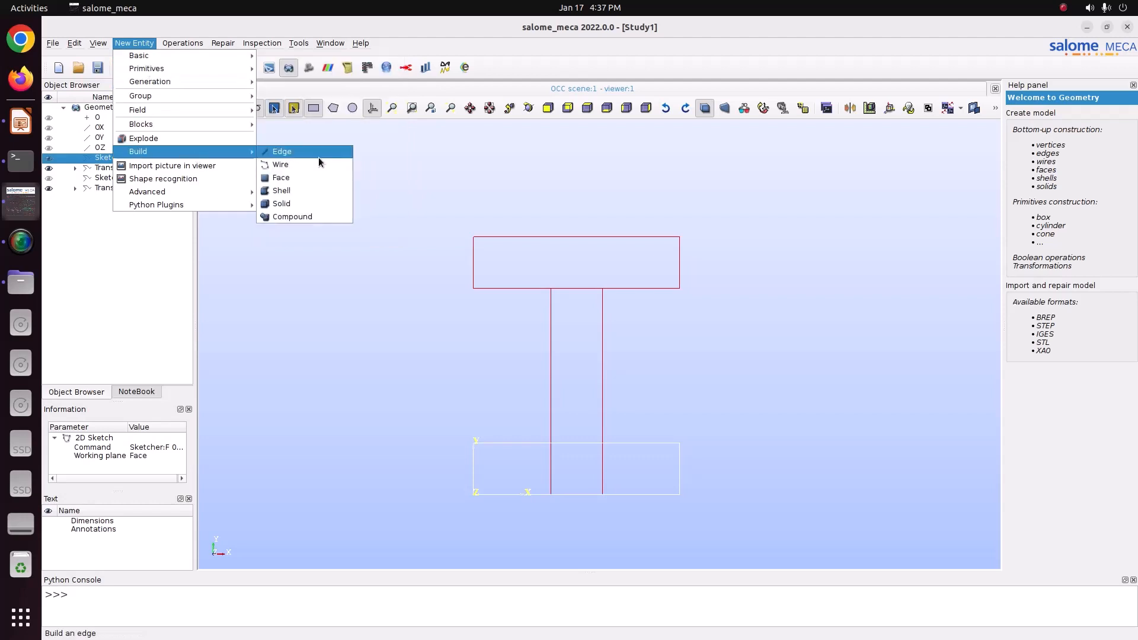
pyautogui.click(281, 178)
pyautogui.click(567, 386)
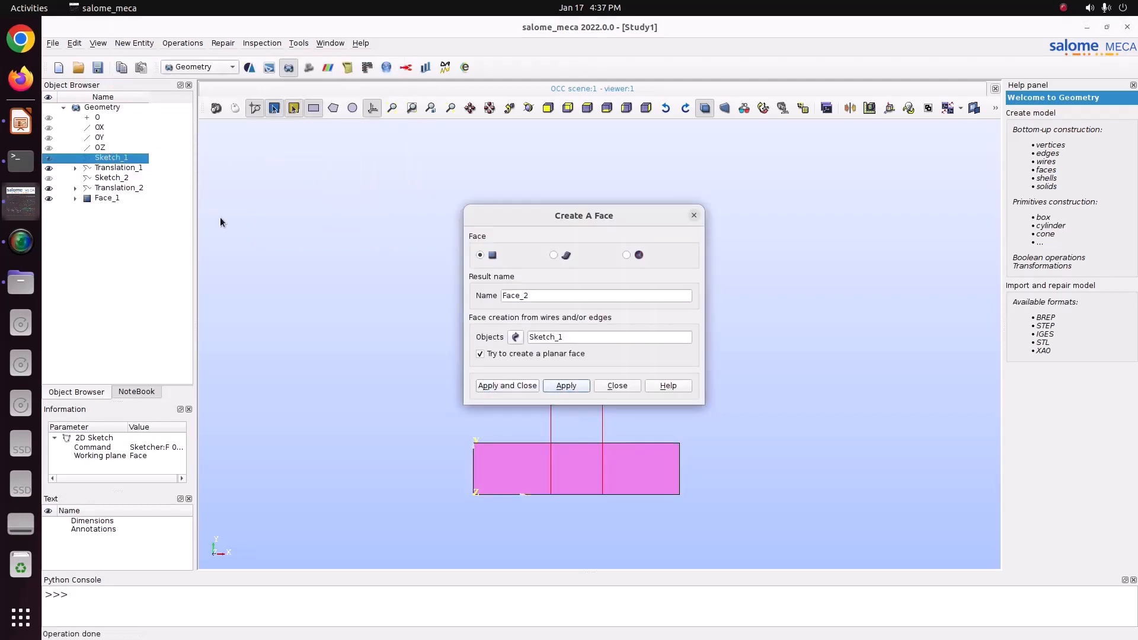
# Step: Build planar faces from Translation_2 and Translation_1 and close the face dialog
pyautogui.click(105, 189)
pyautogui.moveTo(566, 217); pyautogui.dragTo(758, 215)
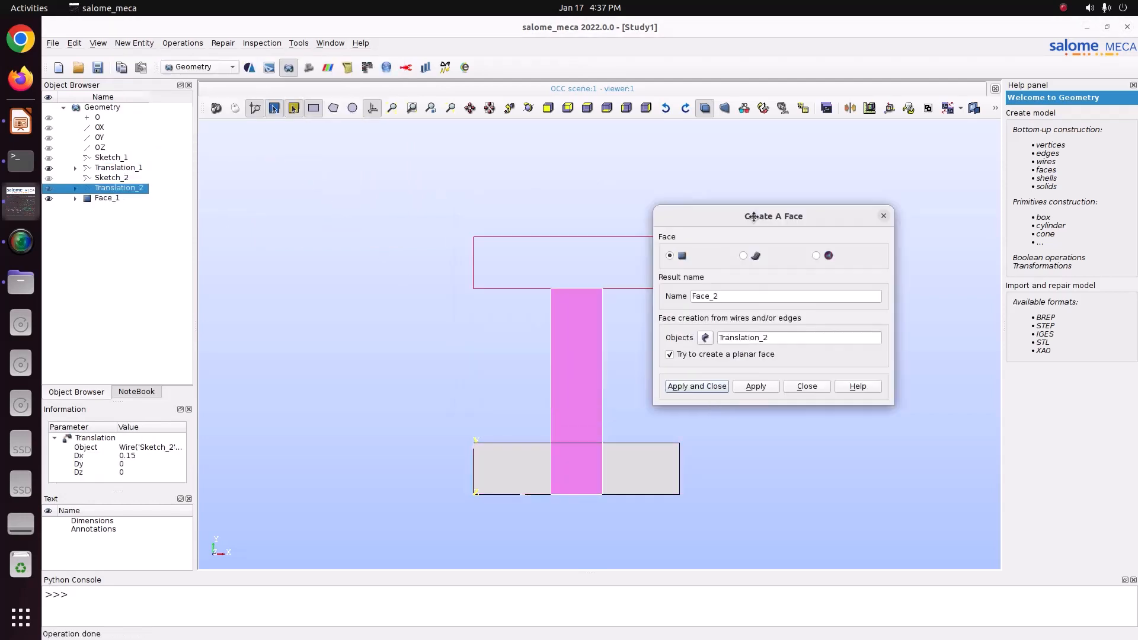
pyautogui.click(757, 384)
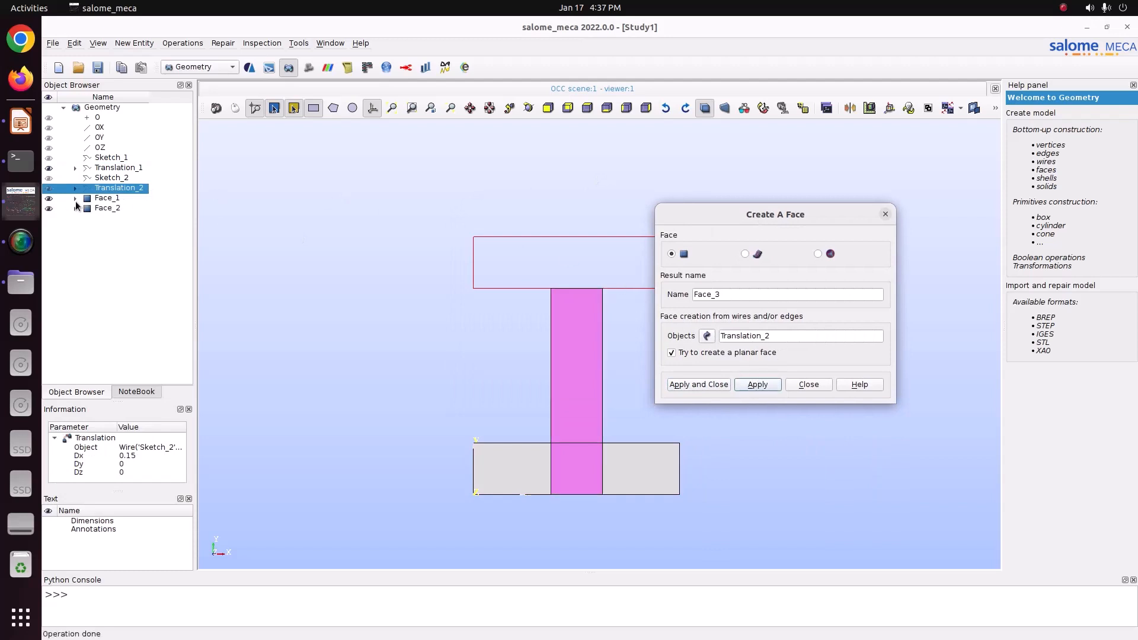
pyautogui.click(101, 180)
pyautogui.click(110, 169)
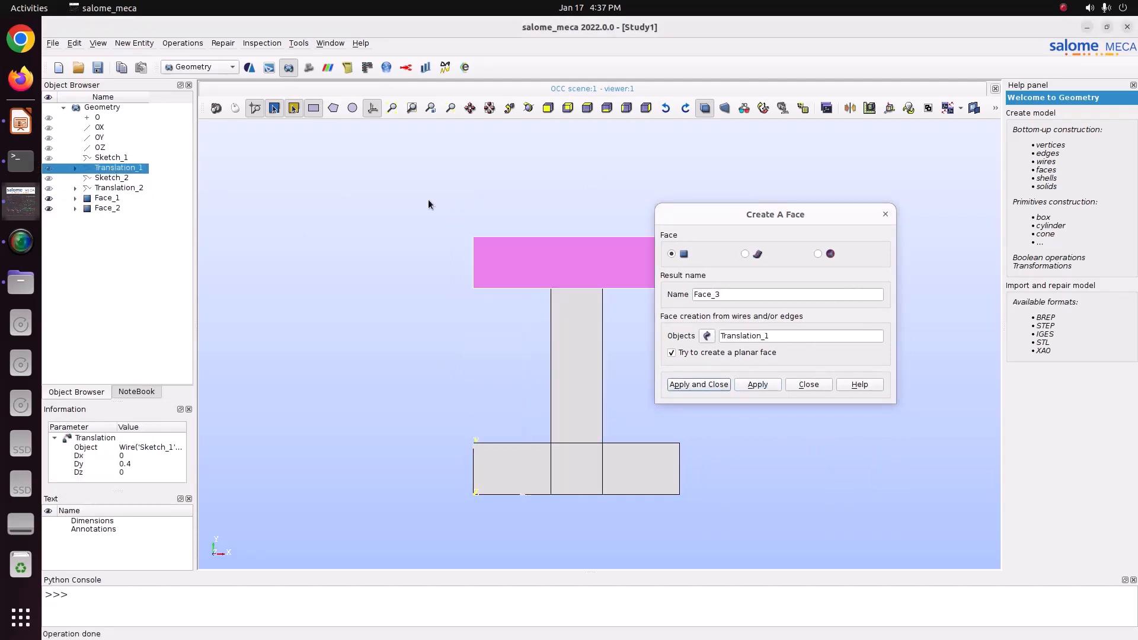
pyautogui.click(698, 384)
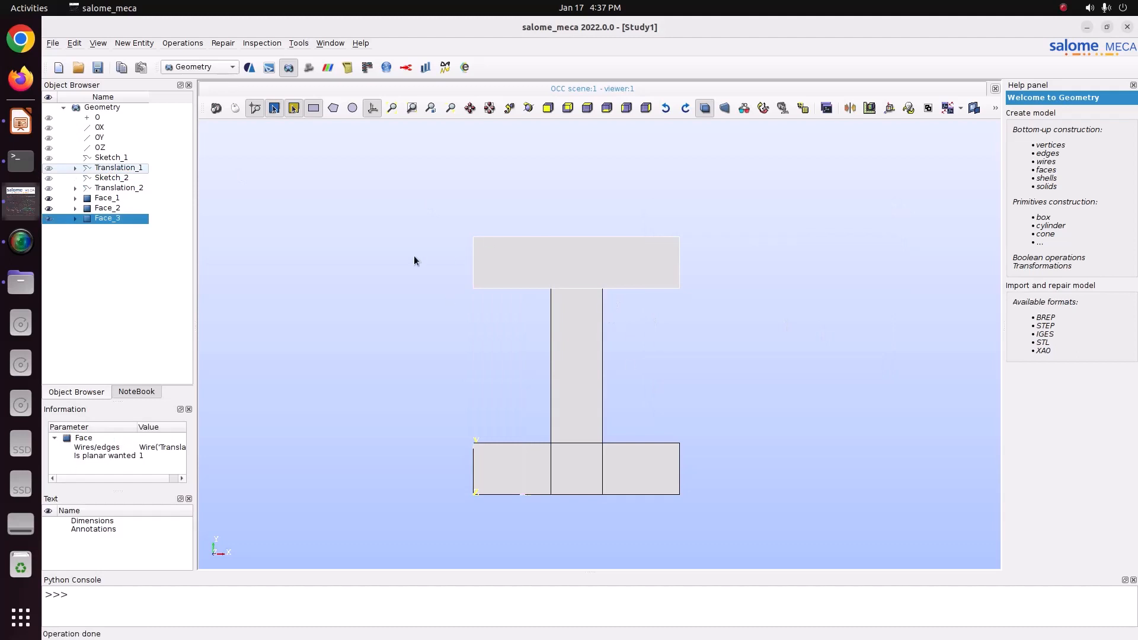
# Step: Fuse Face_1, Face_2 and Face_3 into a single shape
pyautogui.click(110, 200)
pyautogui.keyDown('ctrl'); pyautogui.click(108, 208); pyautogui.keyUp('ctrl')
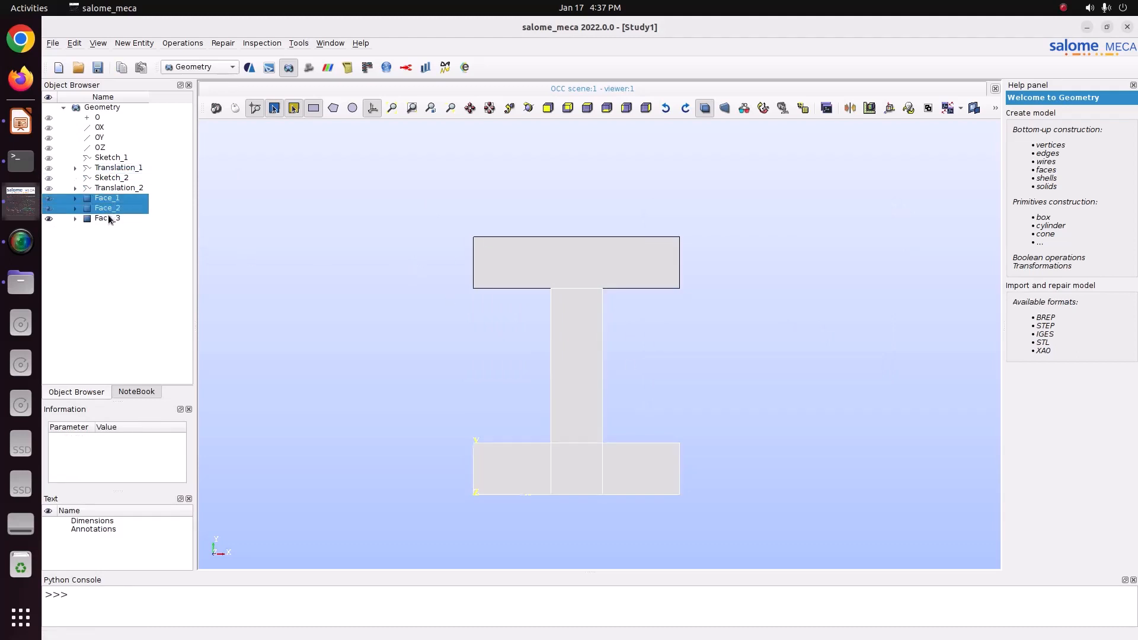
pyautogui.keyDown('ctrl'); pyautogui.click(108, 218); pyautogui.keyUp('ctrl')
pyautogui.click(132, 44)
pyautogui.moveTo(172, 47)
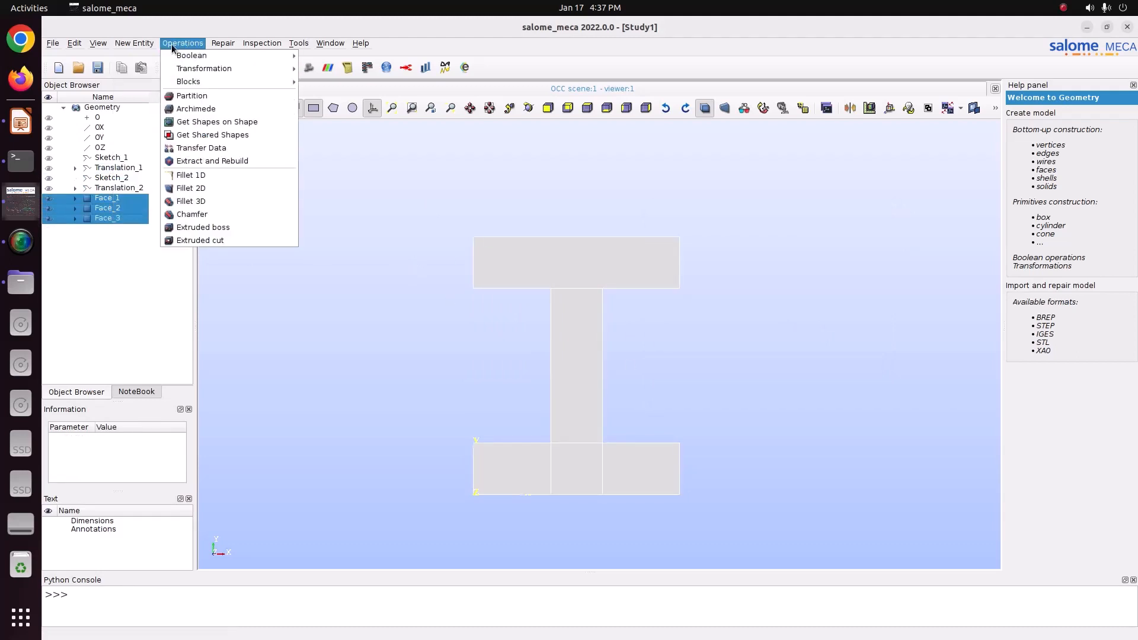
pyautogui.click(320, 55)
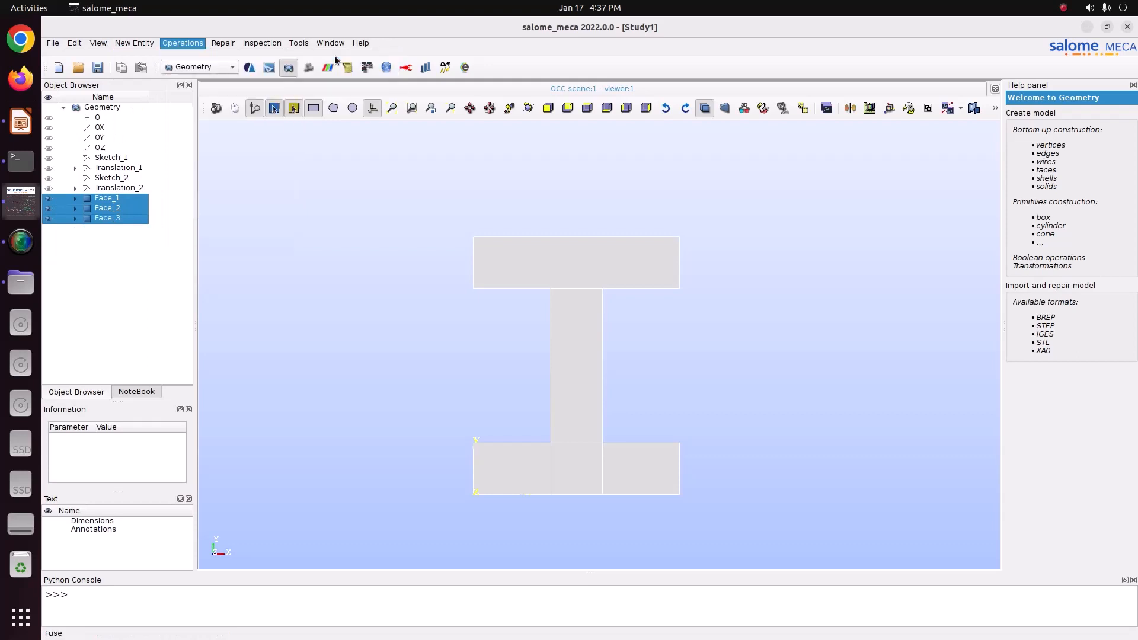
pyautogui.click(492, 420)
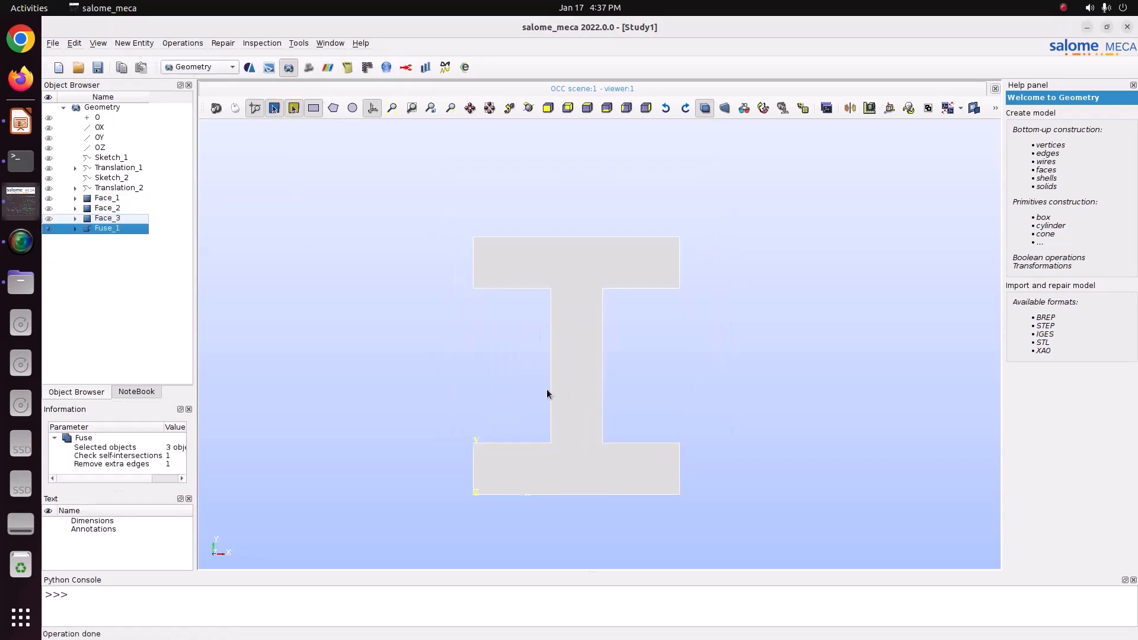
# Step: Start an Extrusion of Fuse_1 along the OZ vector with a height of 1
pyautogui.click(528, 109)
pyautogui.moveTo(676, 223); pyautogui.dragTo(597, 256)
pyautogui.click(135, 43)
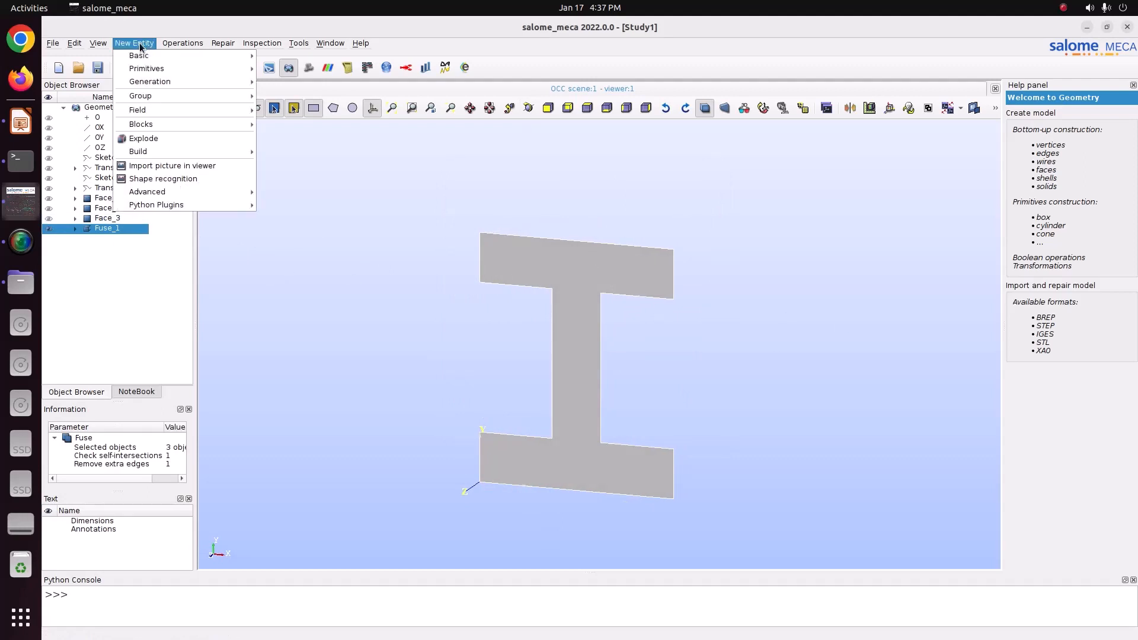
pyautogui.moveTo(155, 83)
pyautogui.click(288, 82)
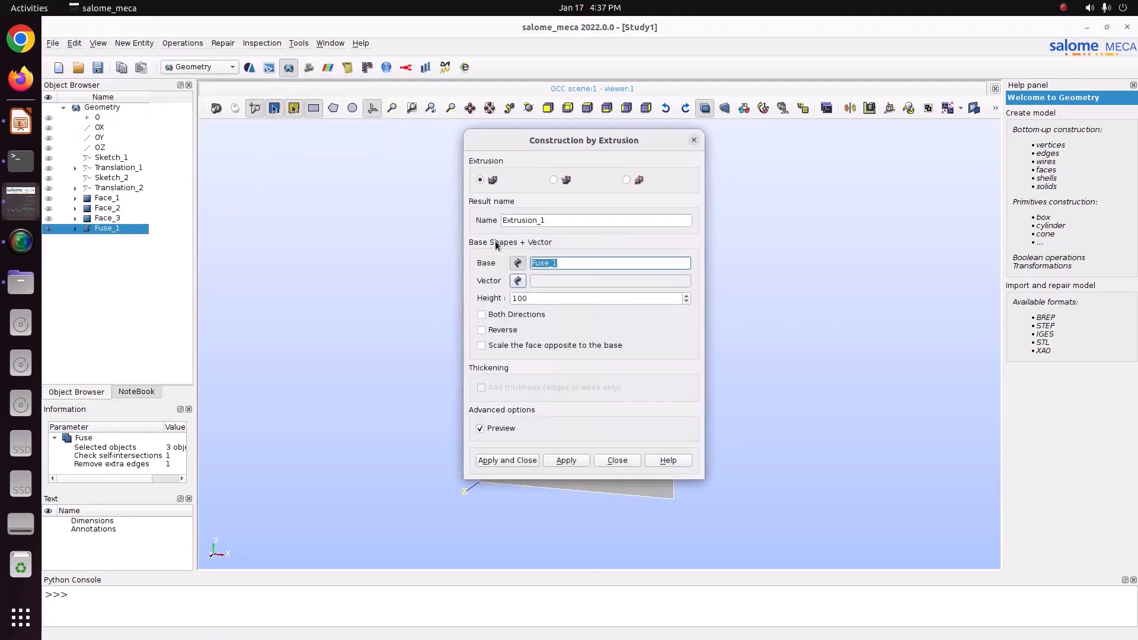
pyautogui.click(517, 281)
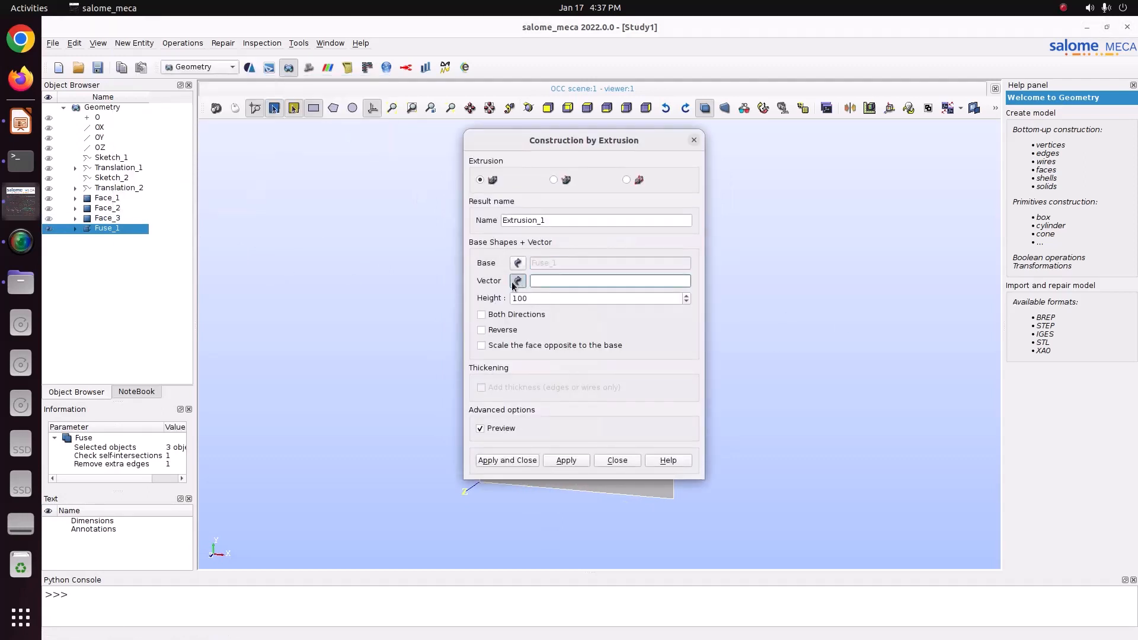
pyautogui.click(105, 147)
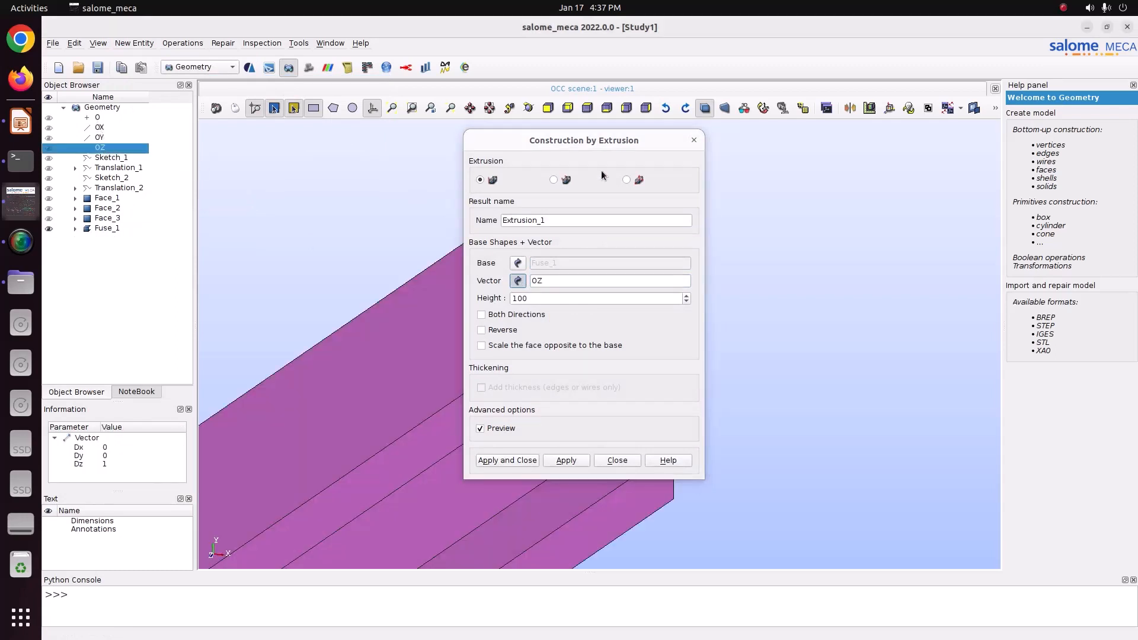
pyautogui.doubleClick(534, 298)
pyautogui.write('1')
# Step: Set the extrusion height to 5 and apply the Extrusion of Fuse_1 to create the solid beam
pyautogui.moveTo(618, 142); pyautogui.dragTo(880, 157)
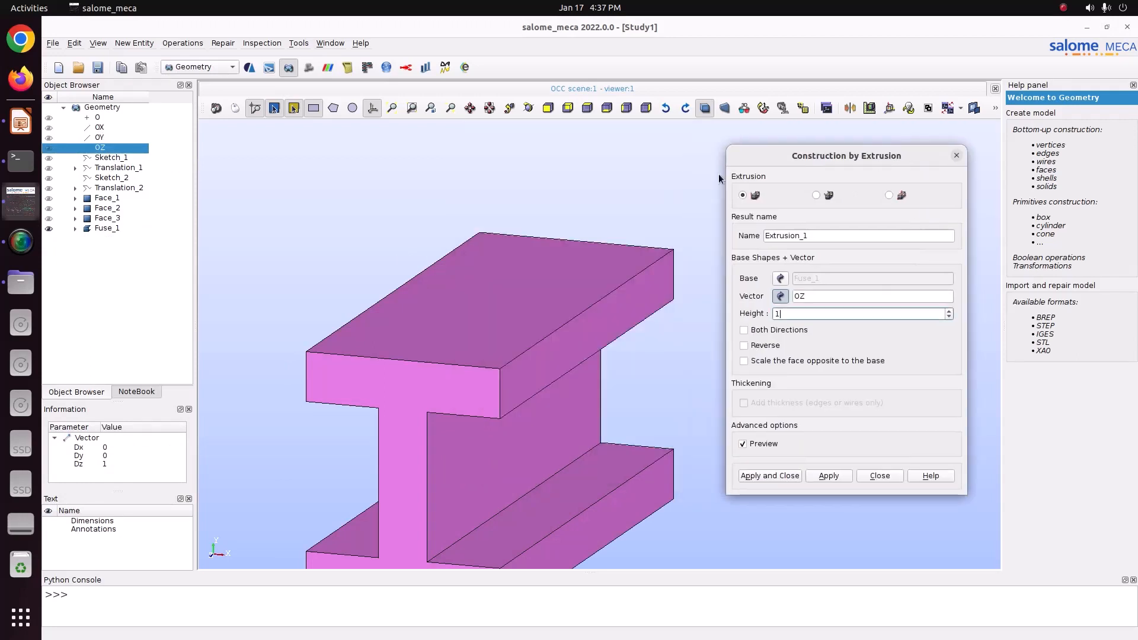
pyautogui.click(529, 109)
pyautogui.moveTo(370, 256); pyautogui.dragTo(843, 280)
pyautogui.scroll(5, 511, 305)
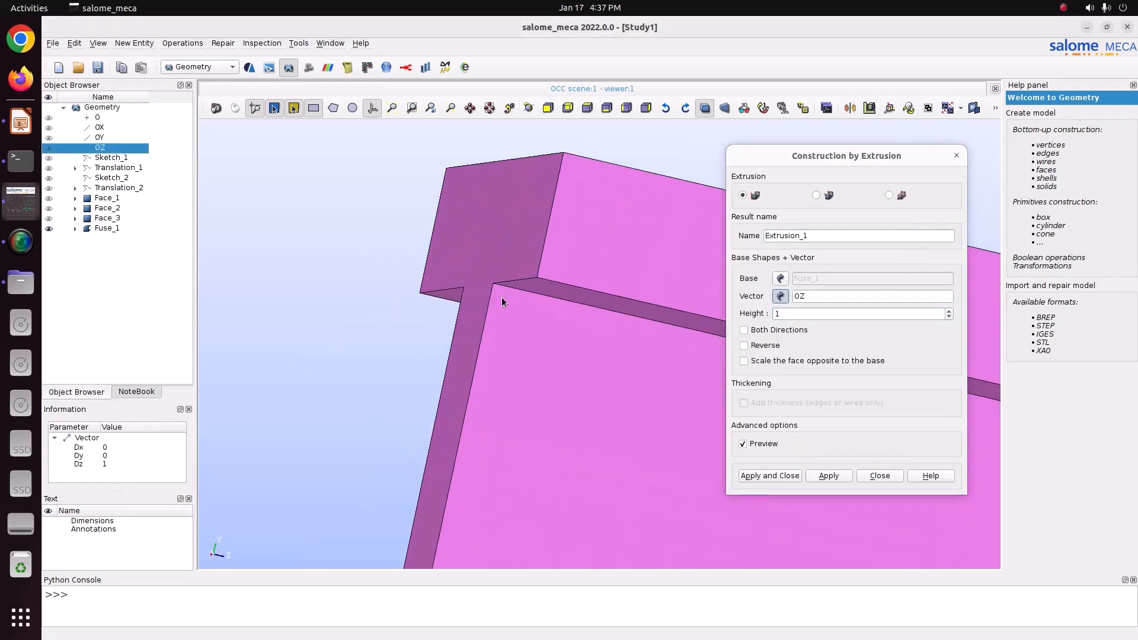
pyautogui.scroll(-16, 501, 297)
pyautogui.click(529, 109)
pyautogui.moveTo(534, 224); pyautogui.dragTo(370, 244)
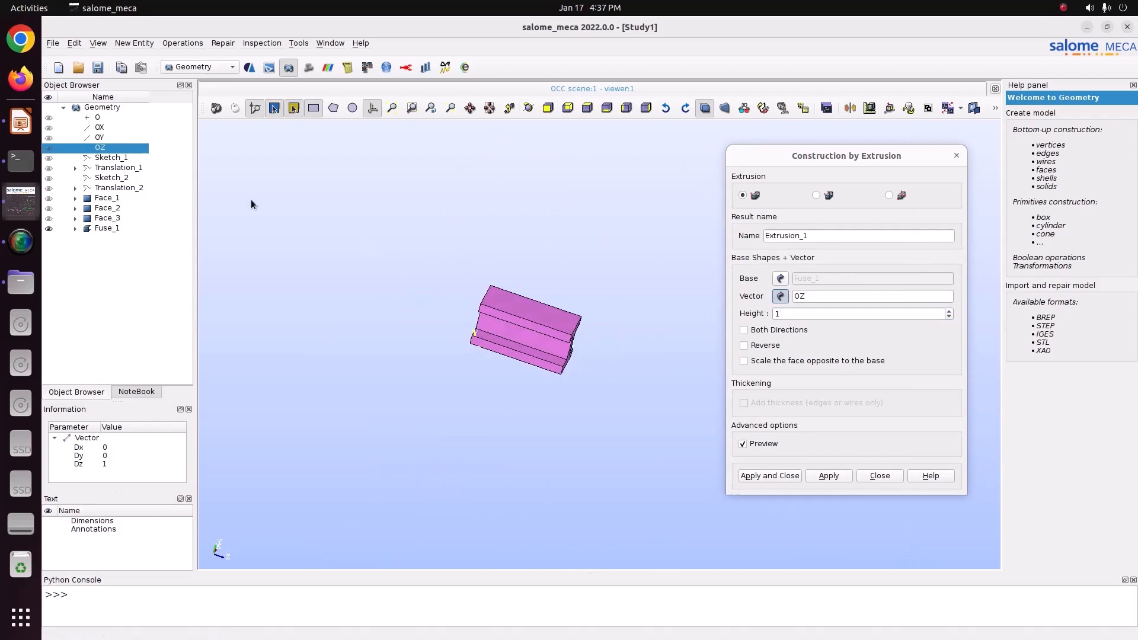
pyautogui.doubleClick(780, 313)
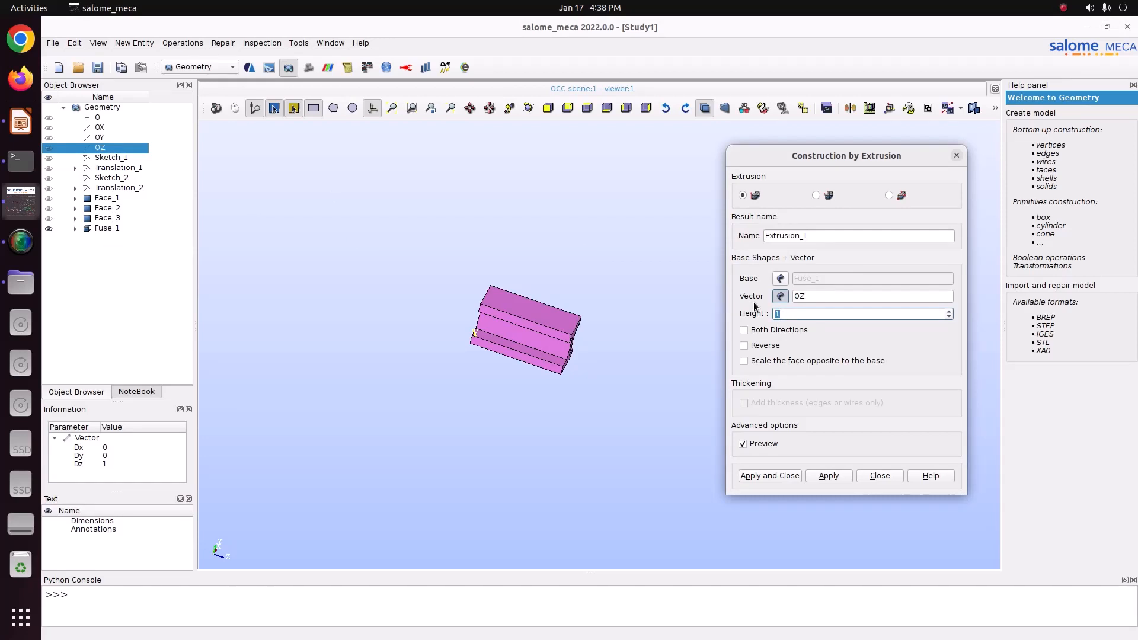
pyautogui.write('3')
pyautogui.moveTo(865, 156); pyautogui.dragTo(466, 171)
pyautogui.press('BackSpace')
pyautogui.write('5')
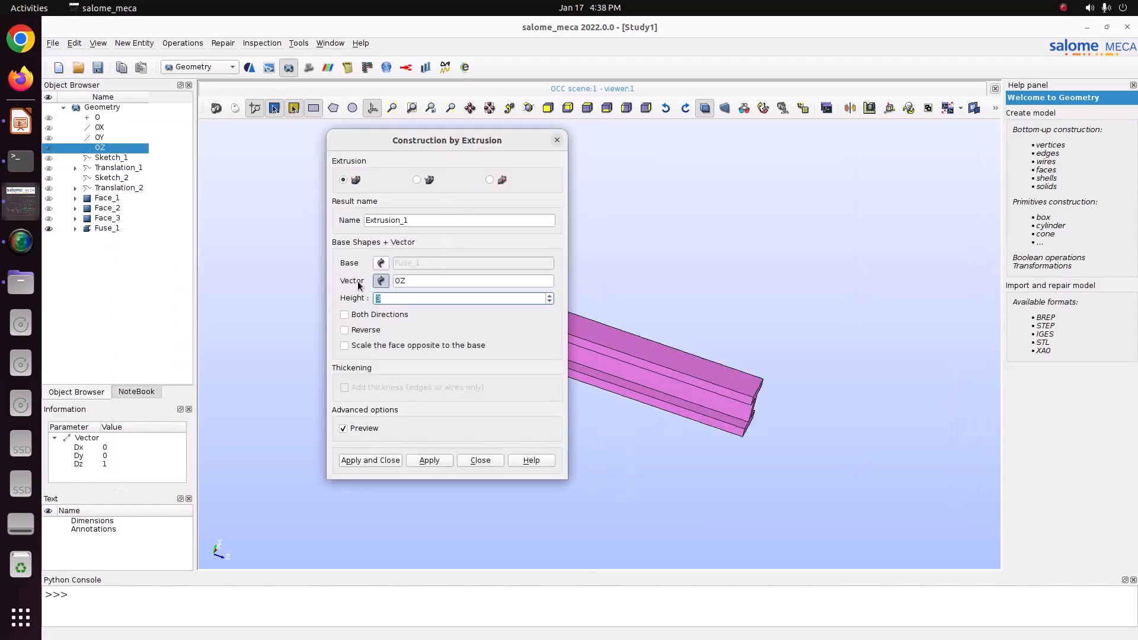
pyautogui.click(370, 461)
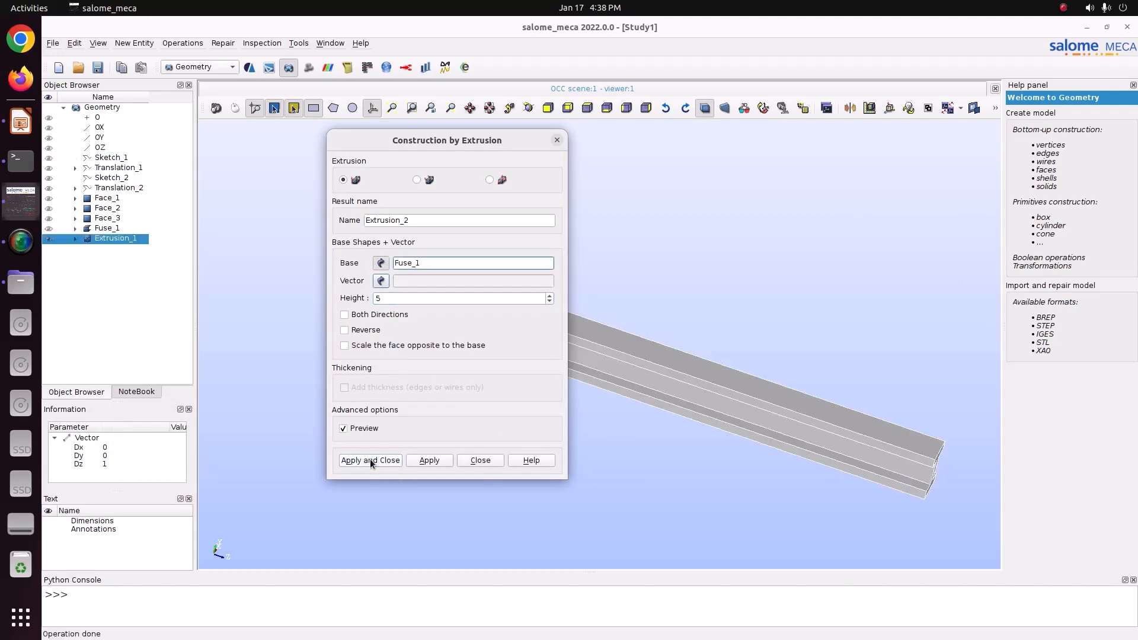
# Step: Save the study as Study1 in the Pictures/CODE_ASTER/76_I_section folder
pyautogui.click(528, 109)
pyautogui.moveTo(643, 275); pyautogui.dragTo(611, 285)
pyautogui.scroll(5, 567, 326)
pyautogui.click(528, 108)
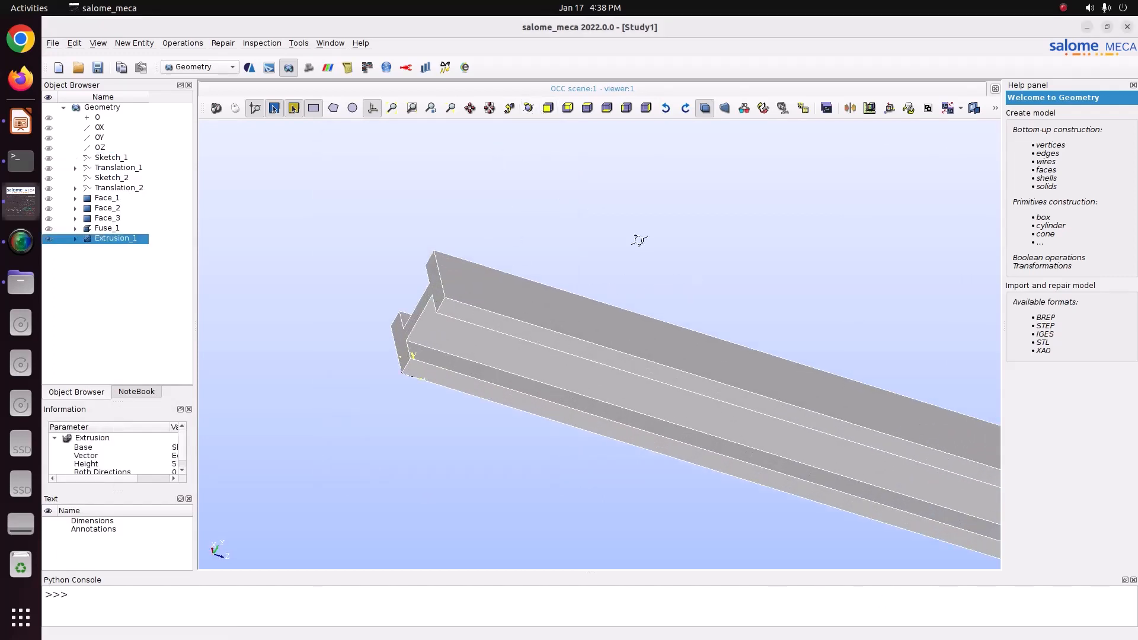
pyautogui.moveTo(635, 241); pyautogui.dragTo(344, 173)
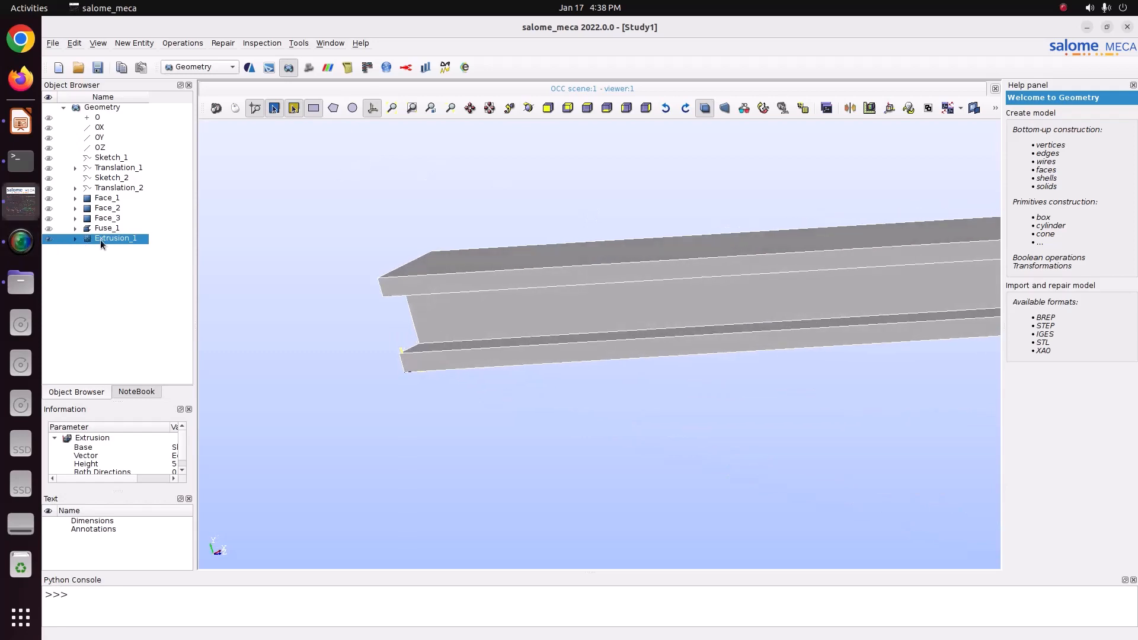
pyautogui.hotkey('ctrl', 's')
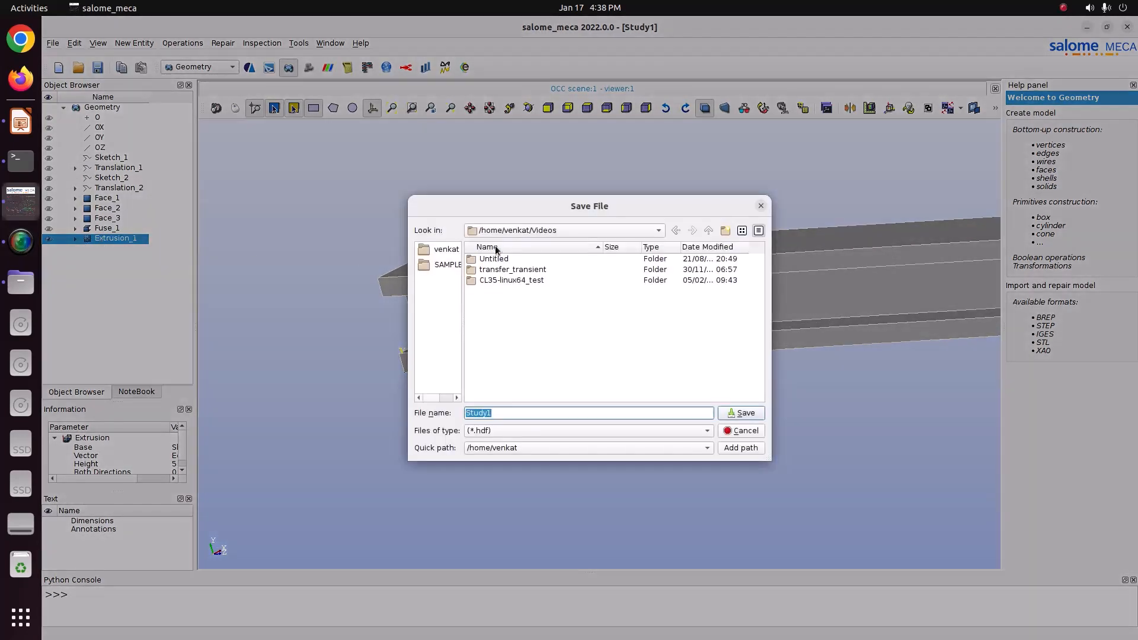
pyautogui.click(452, 249)
pyautogui.doubleClick(510, 356)
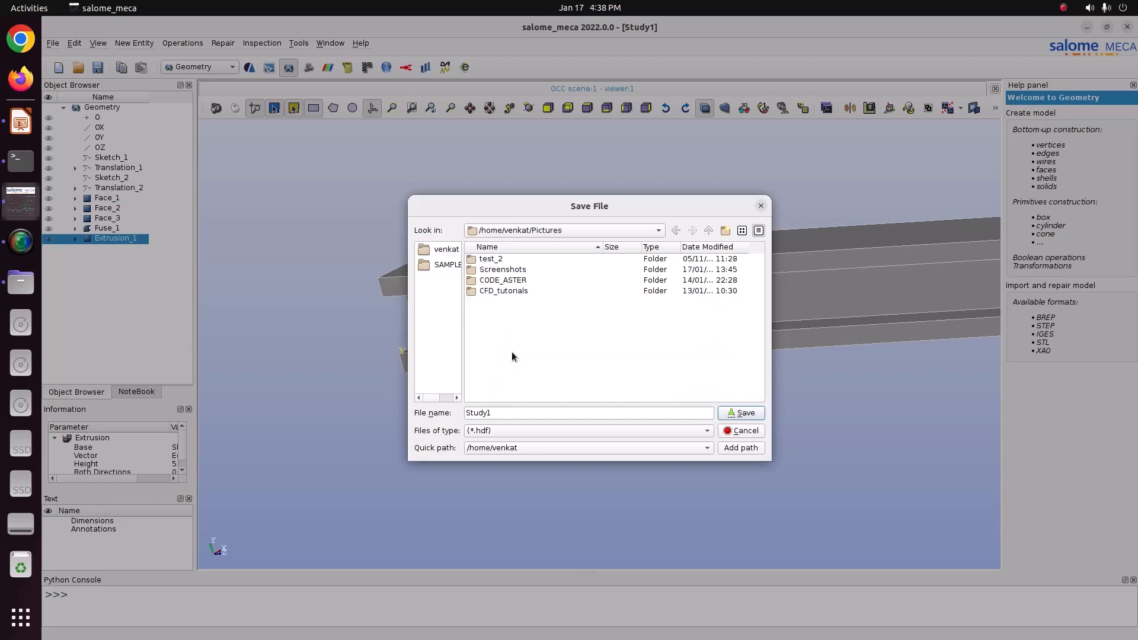
pyautogui.doubleClick(507, 280)
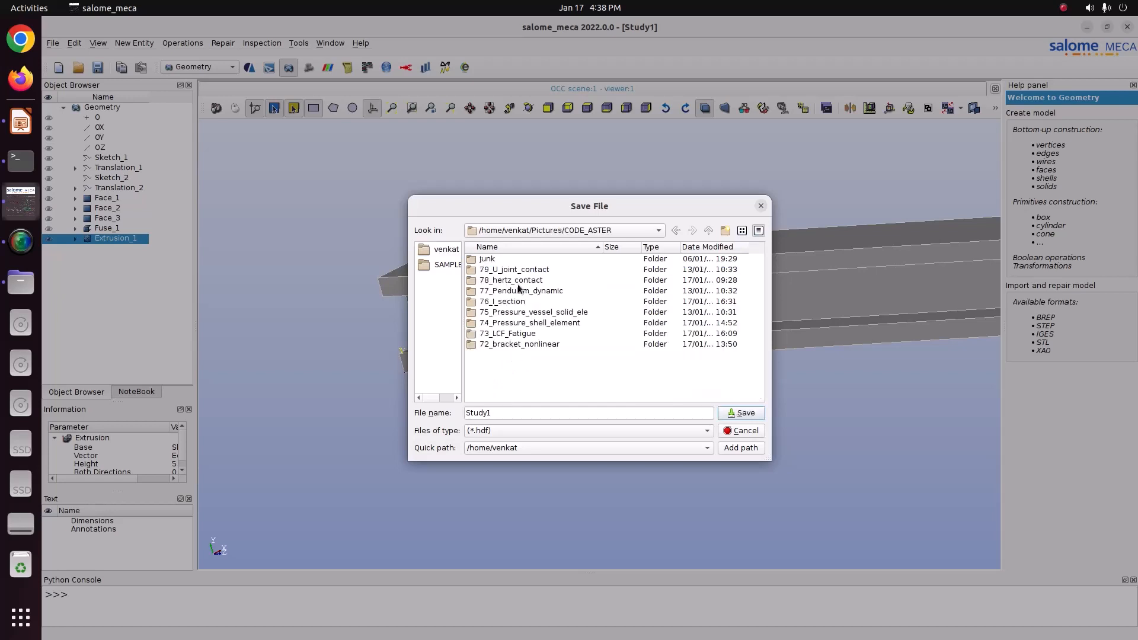
pyautogui.doubleClick(505, 302)
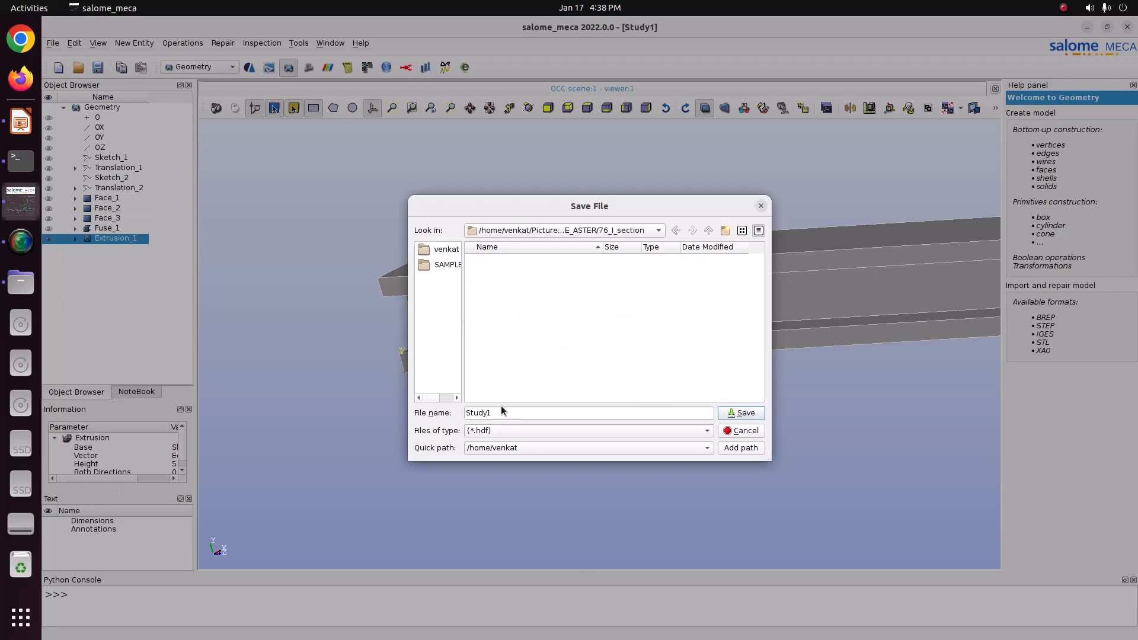
pyautogui.click(724, 415)
# Step: Create an edge group named Fix on Extrusion_1 containing the bottom edge at the near end of the beam
pyautogui.rightClick(129, 239)
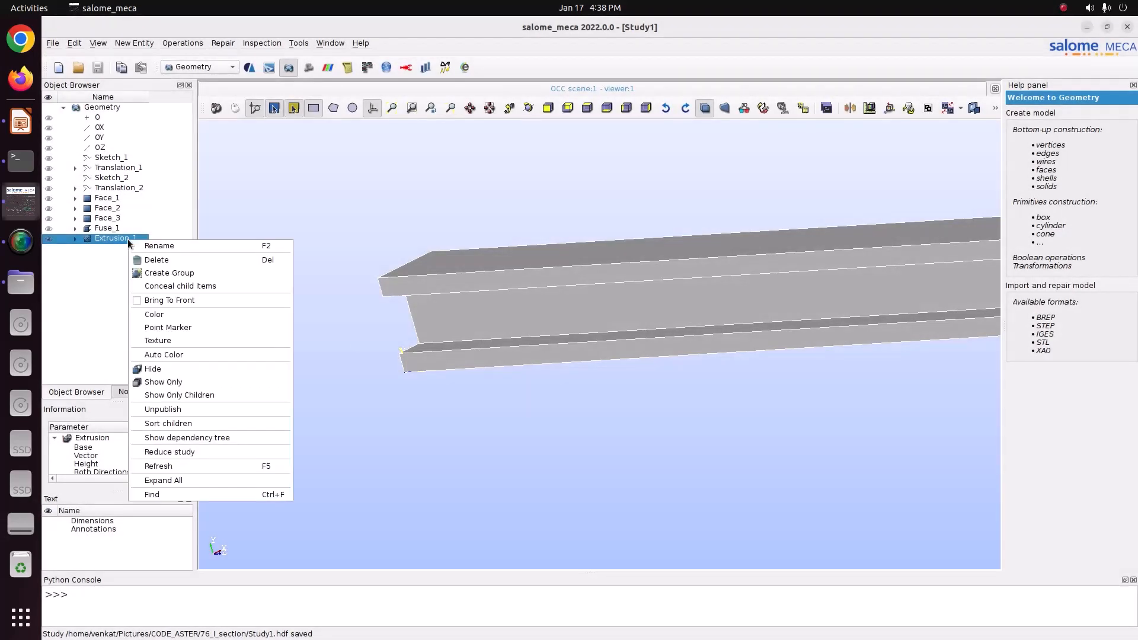
pyautogui.click(185, 274)
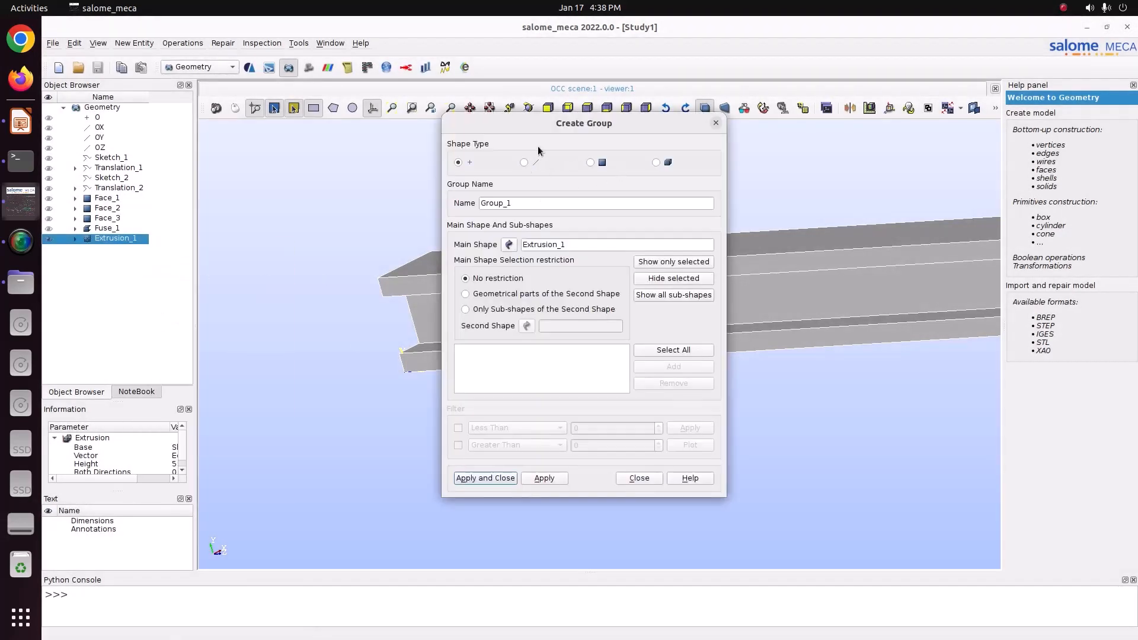
pyautogui.click(524, 163)
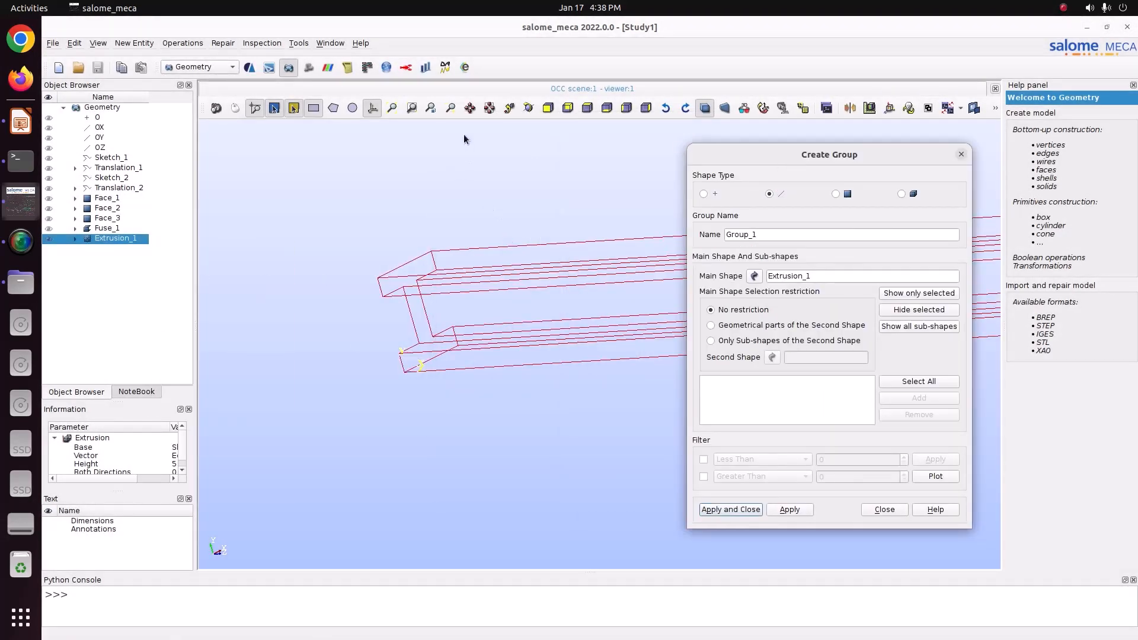
pyautogui.click(528, 109)
pyautogui.moveTo(593, 166); pyautogui.dragTo(539, 206)
pyautogui.scroll(3, 454, 315)
pyautogui.scroll(2, 338, 390)
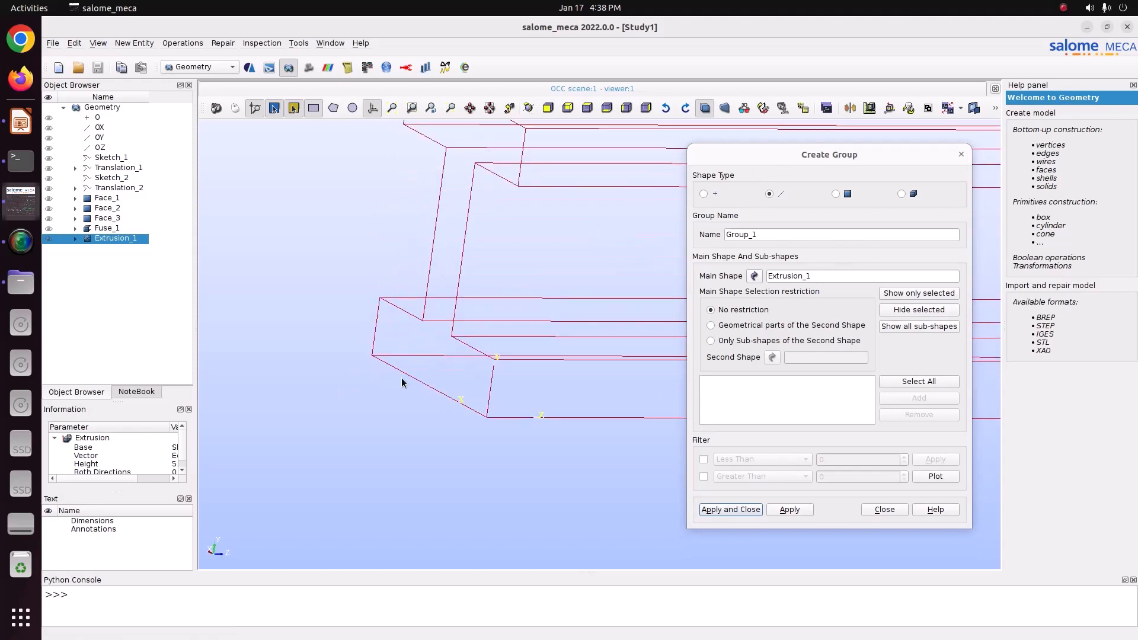
pyautogui.click(413, 380)
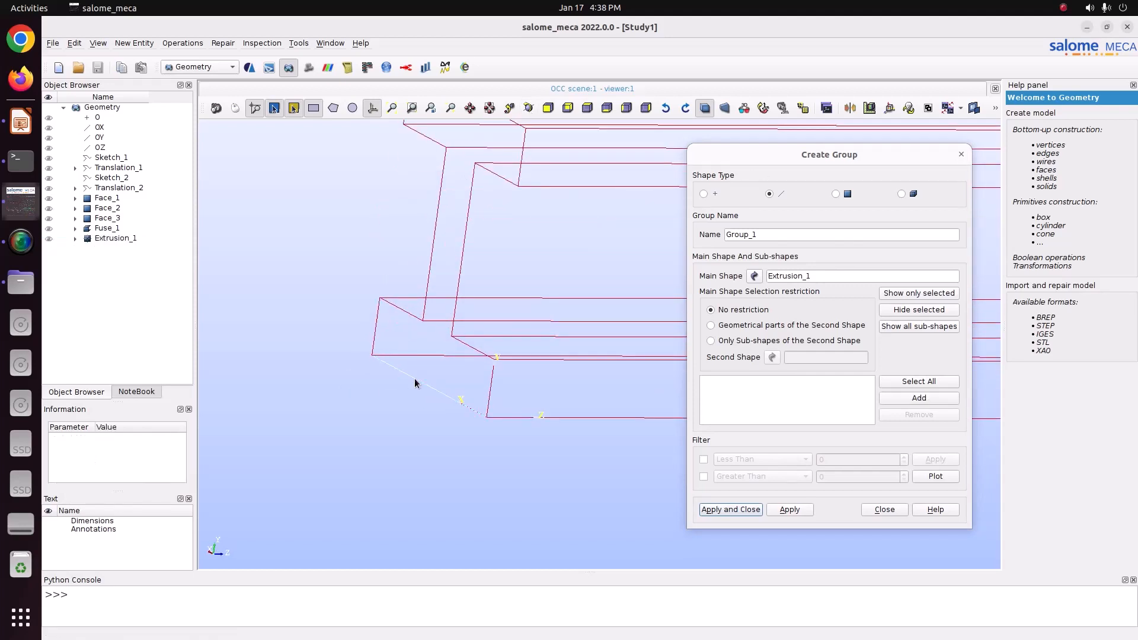
pyautogui.click(907, 397)
pyautogui.doubleClick(776, 239)
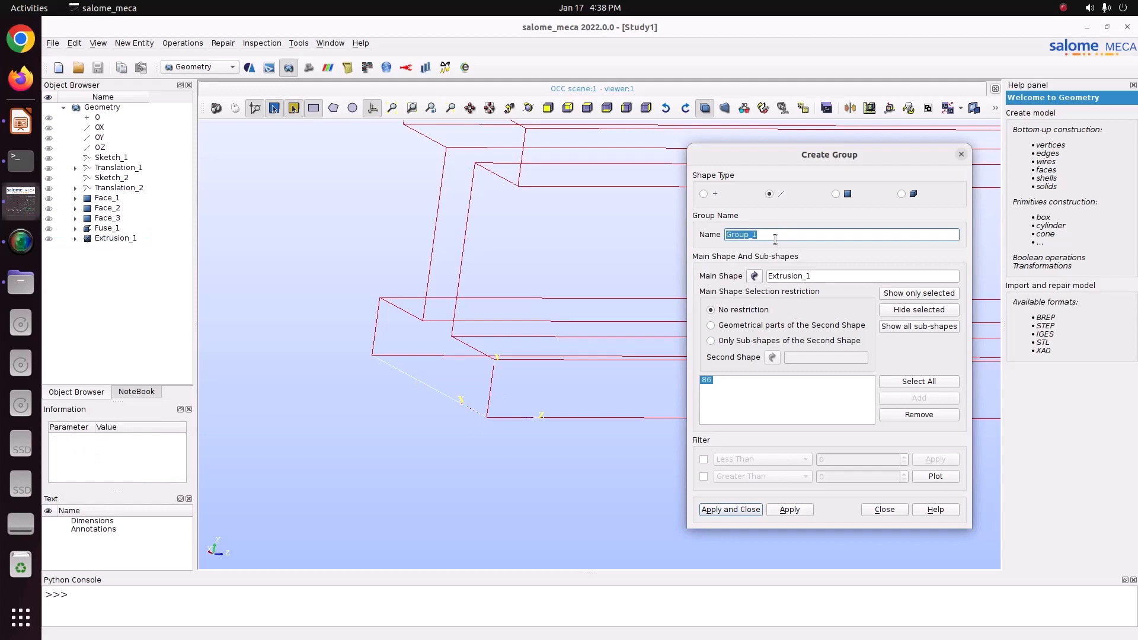
pyautogui.write('Fix')
pyautogui.click(777, 509)
# Step: Create an edge group named Roller containing the bottom edge at the far end of the beam, then close the group dialog
pyautogui.moveTo(853, 159); pyautogui.dragTo(290, 147)
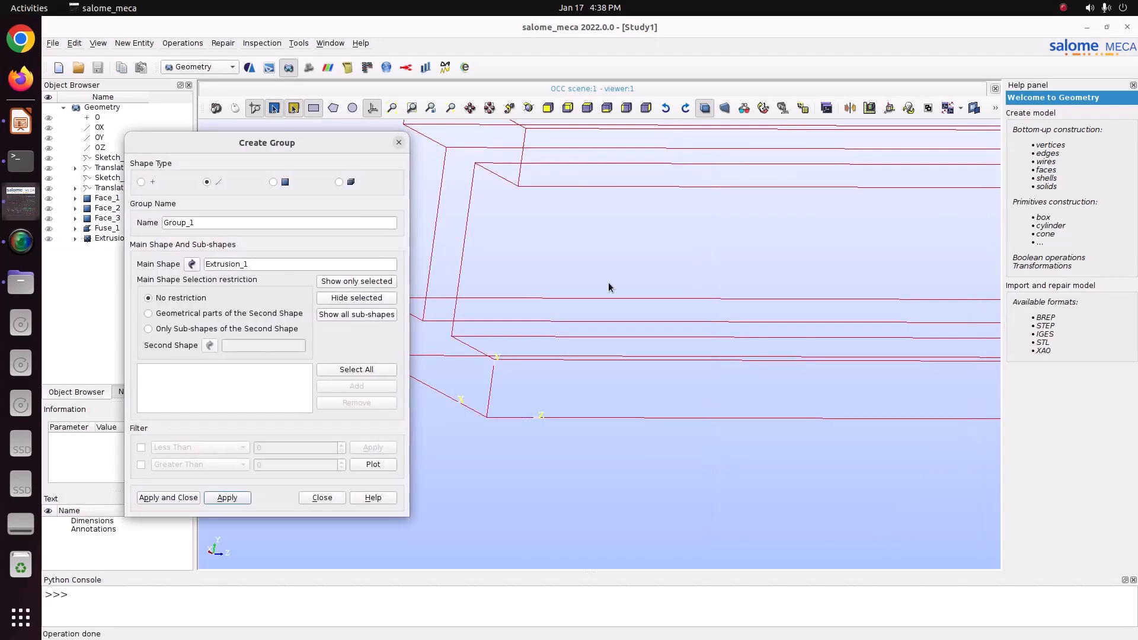
pyautogui.scroll(-3, 551, 362)
pyautogui.keyDown('ctrl'); pyautogui.moveTo(515, 385); pyautogui.dragTo(461, 393, button='right'); pyautogui.keyUp('ctrl')
pyautogui.click(471, 108)
pyautogui.moveTo(717, 330); pyautogui.dragTo(256, 336)
pyautogui.scroll(3, 652, 339)
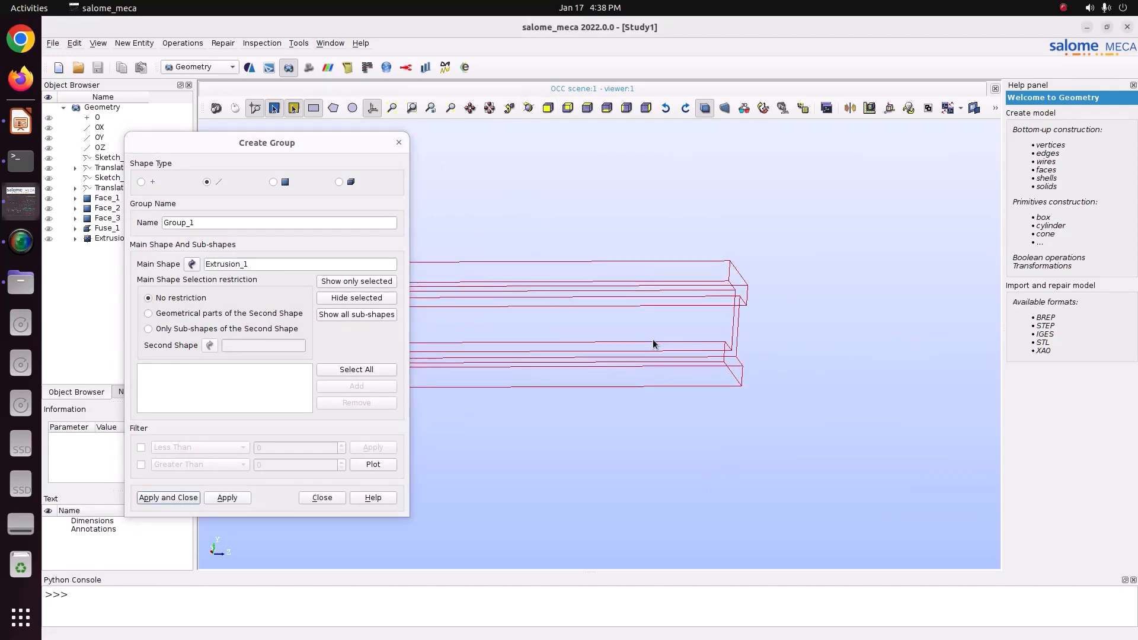
pyautogui.keyDown('ctrl'); pyautogui.moveTo(708, 217); pyautogui.dragTo(787, 405, button='right'); pyautogui.keyUp('ctrl')
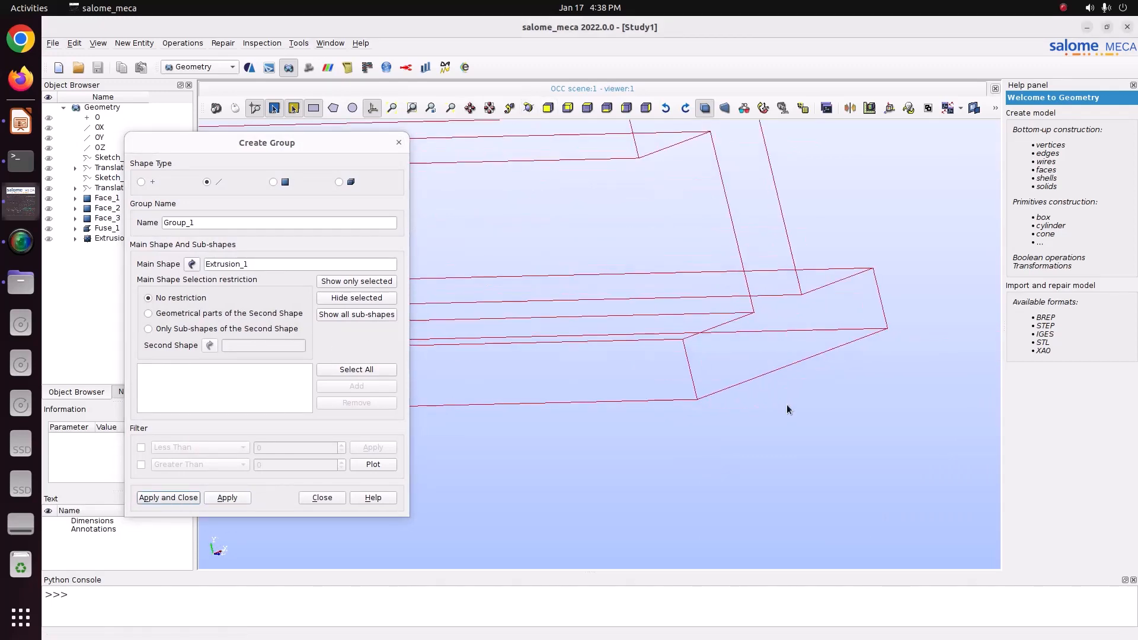
pyautogui.click(777, 371)
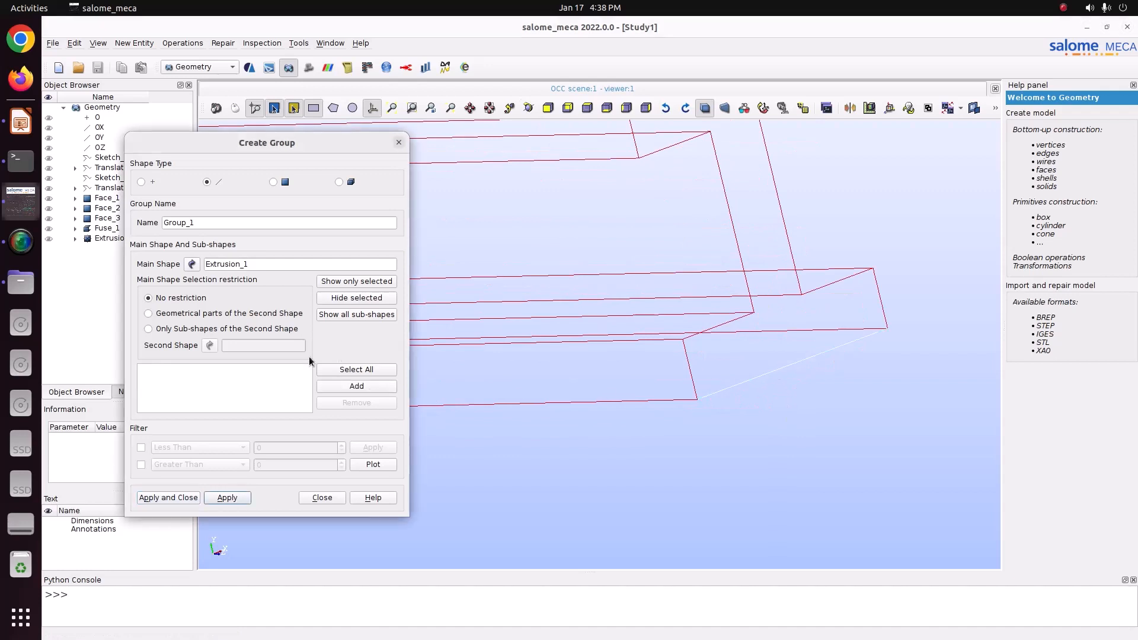
pyautogui.click(340, 387)
pyautogui.doubleClick(240, 228)
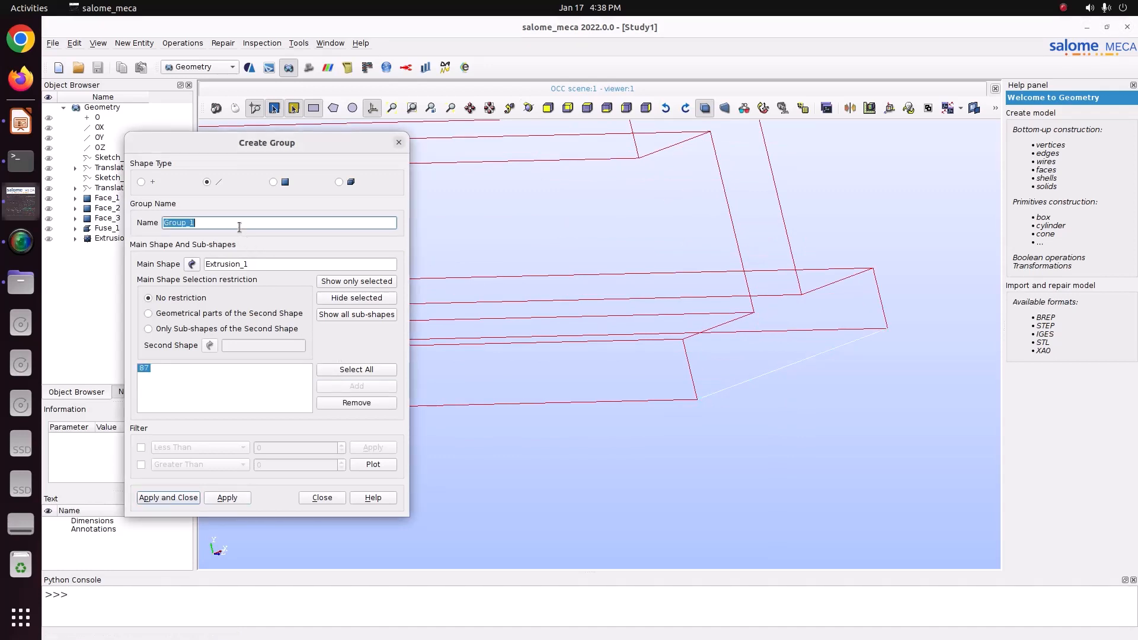
pyautogui.write('Roller')
pyautogui.click(243, 497)
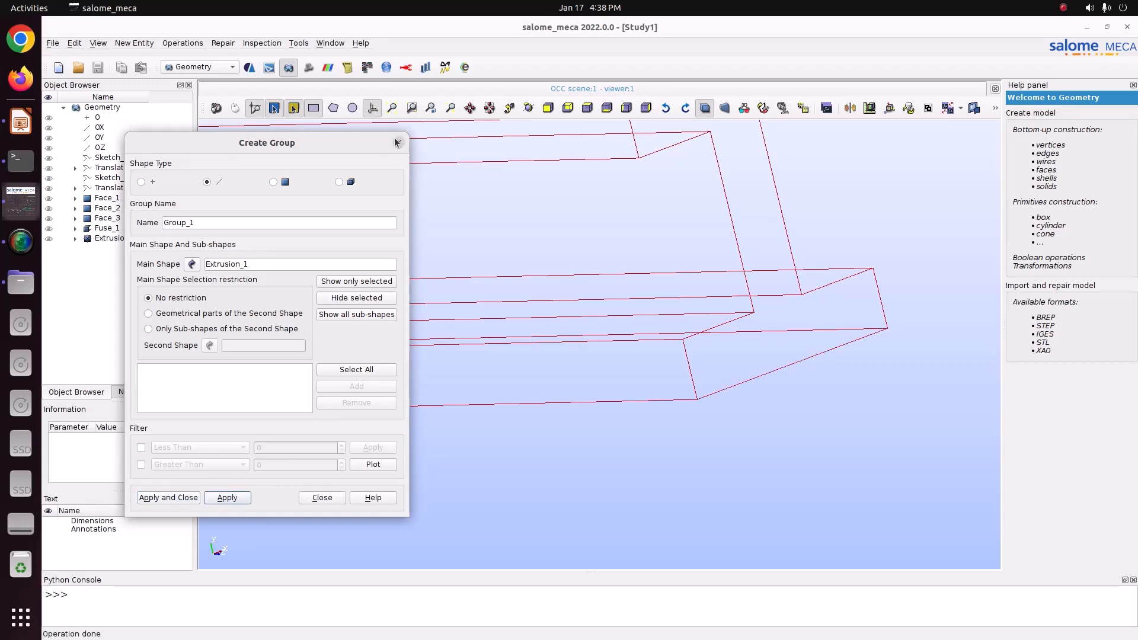
pyautogui.click(398, 142)
# Step: Redisplay Extrusion_1 in the viewer and compare it with the load diagram on the reference presentation slide
pyautogui.click(48, 238)
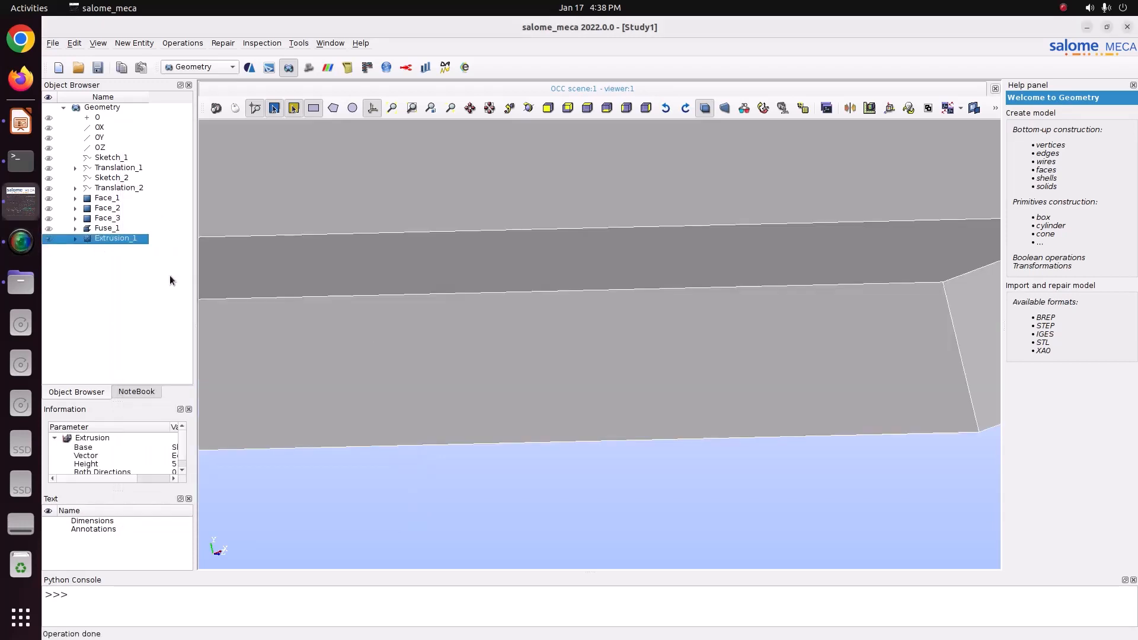
pyautogui.scroll(3, 479, 373)
pyautogui.scroll(-13, 479, 372)
pyautogui.scroll(-2, 479, 372)
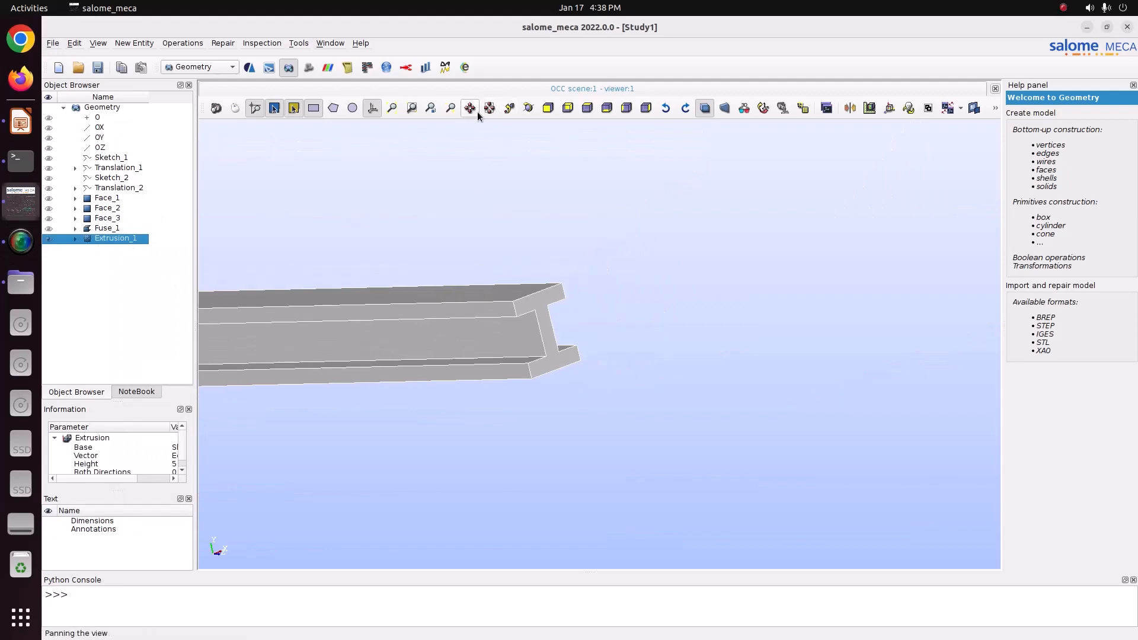
pyautogui.click(477, 110)
pyautogui.moveTo(534, 257); pyautogui.dragTo(842, 296)
pyautogui.click(670, 232)
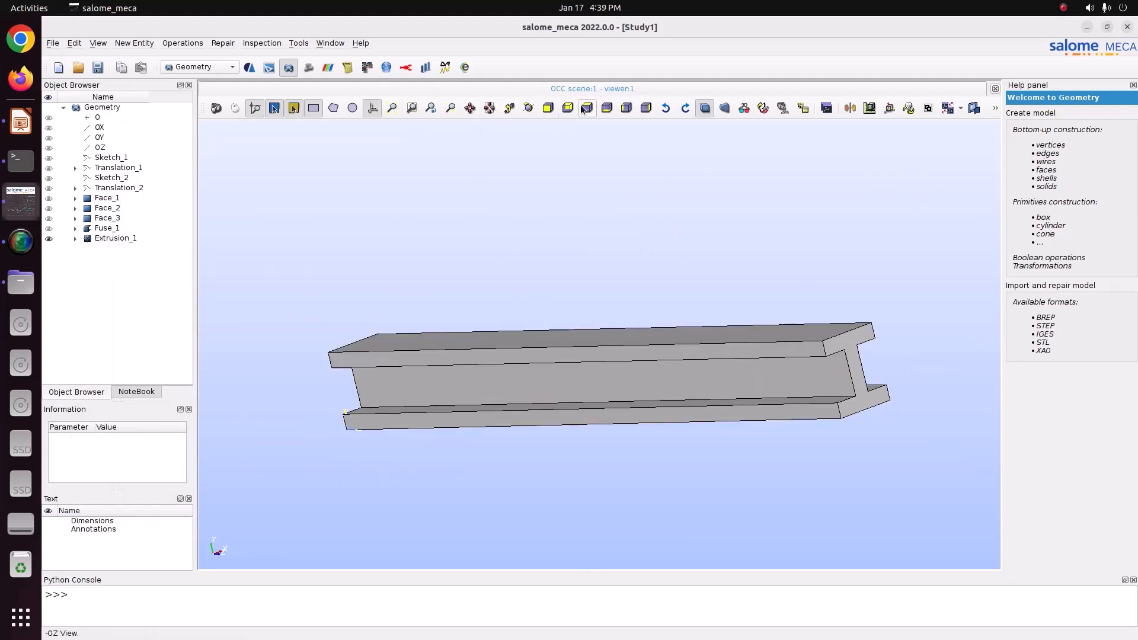
pyautogui.click(528, 107)
pyautogui.moveTo(646, 249); pyautogui.dragTo(693, 296)
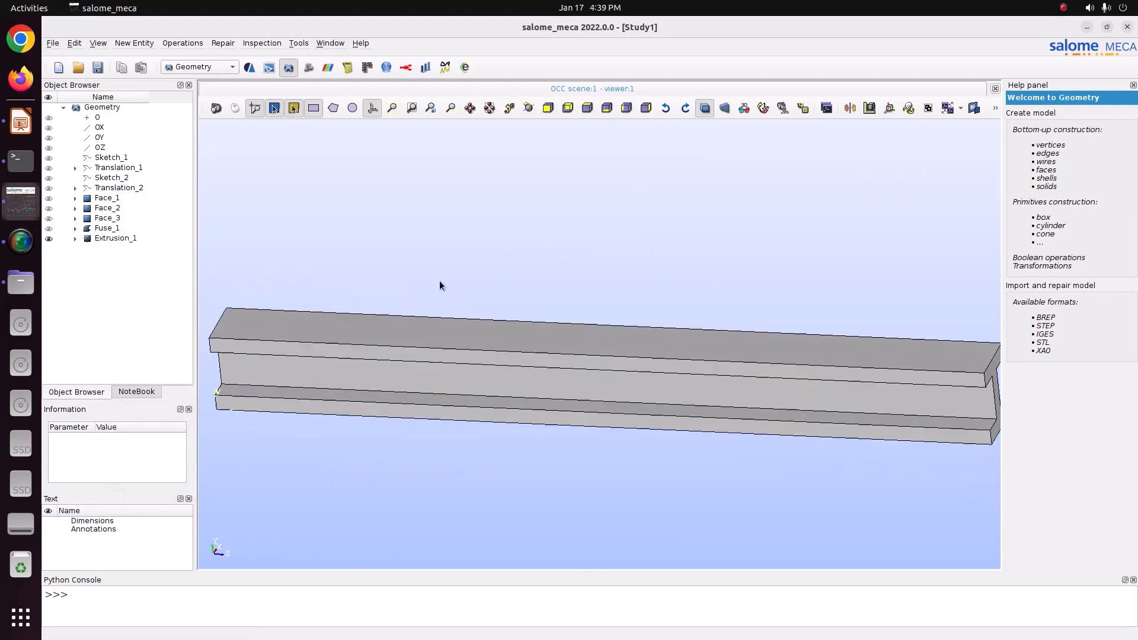
pyautogui.click(25, 110)
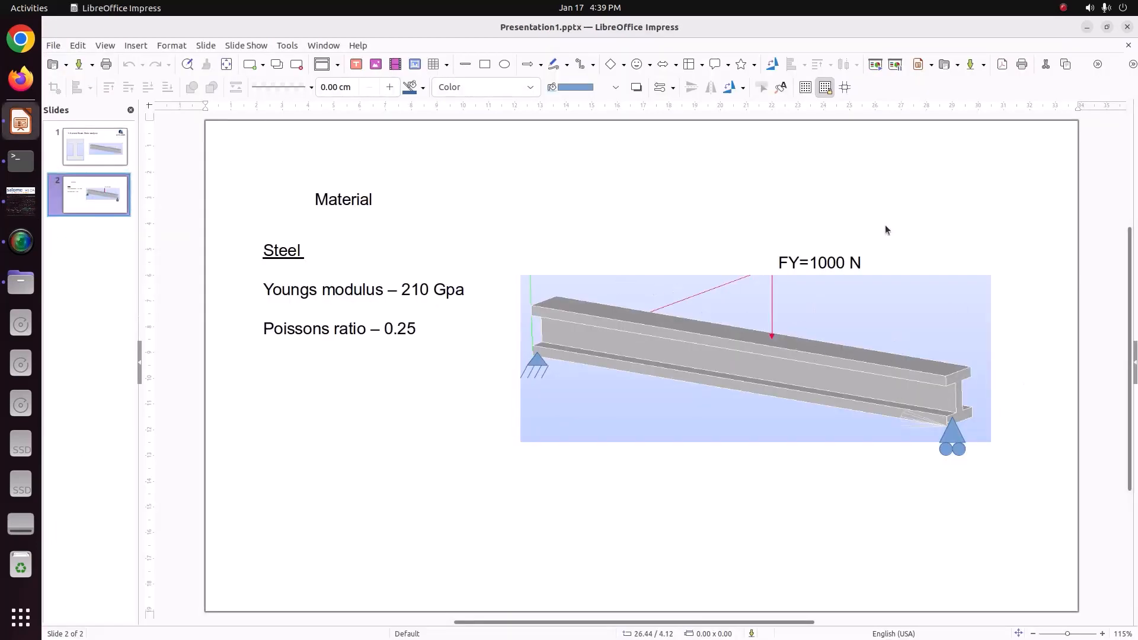
pyautogui.click(23, 204)
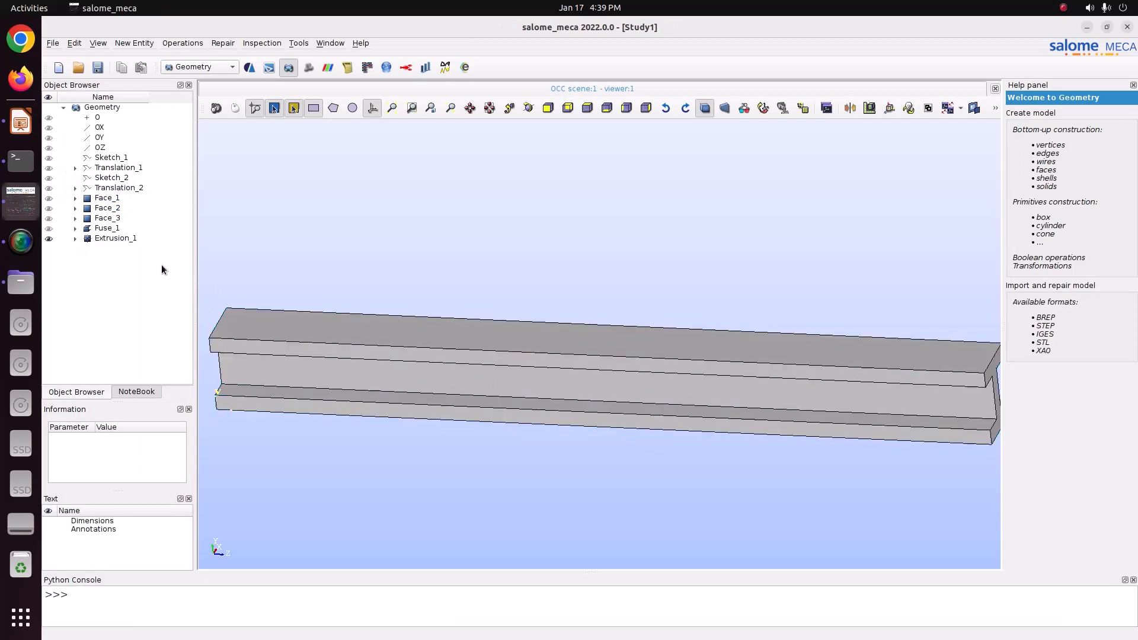
# Step: Create a face group named Force from the beam's top face on Extrusion_1 and save the study
pyautogui.click(99, 243)
pyautogui.rightClick(99, 243)
pyautogui.click(142, 274)
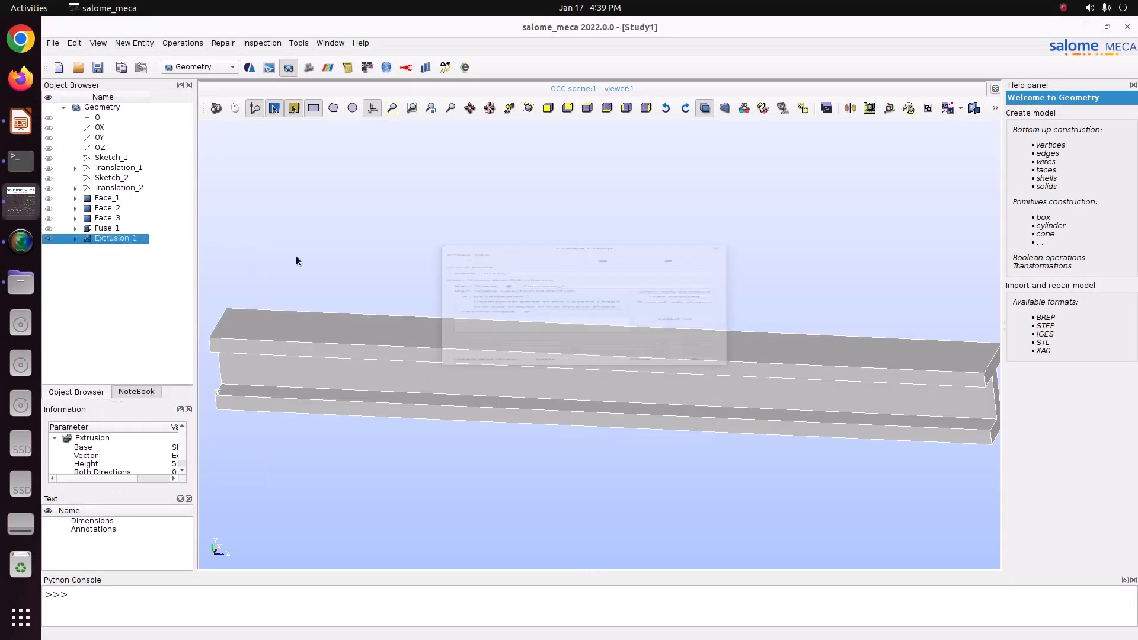
pyautogui.moveTo(618, 137)
pyautogui.mouseDown()
pyautogui.moveTo(539, 98)
pyautogui.moveTo(342, 136)
pyautogui.mouseUp()
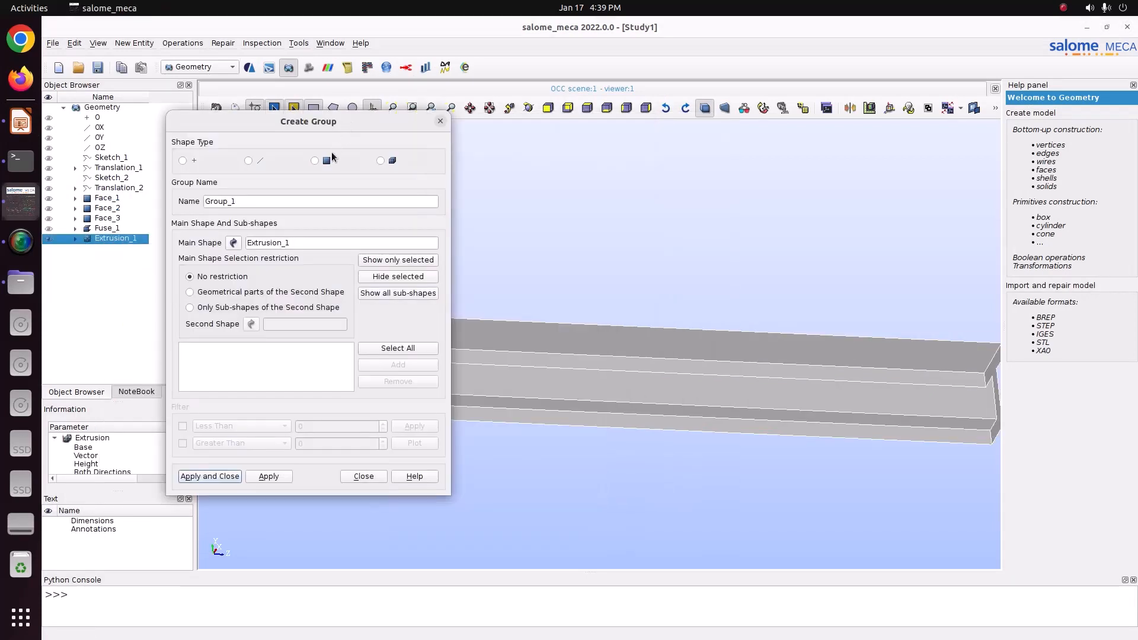
pyautogui.click(314, 160)
pyautogui.click(584, 338)
pyautogui.click(397, 364)
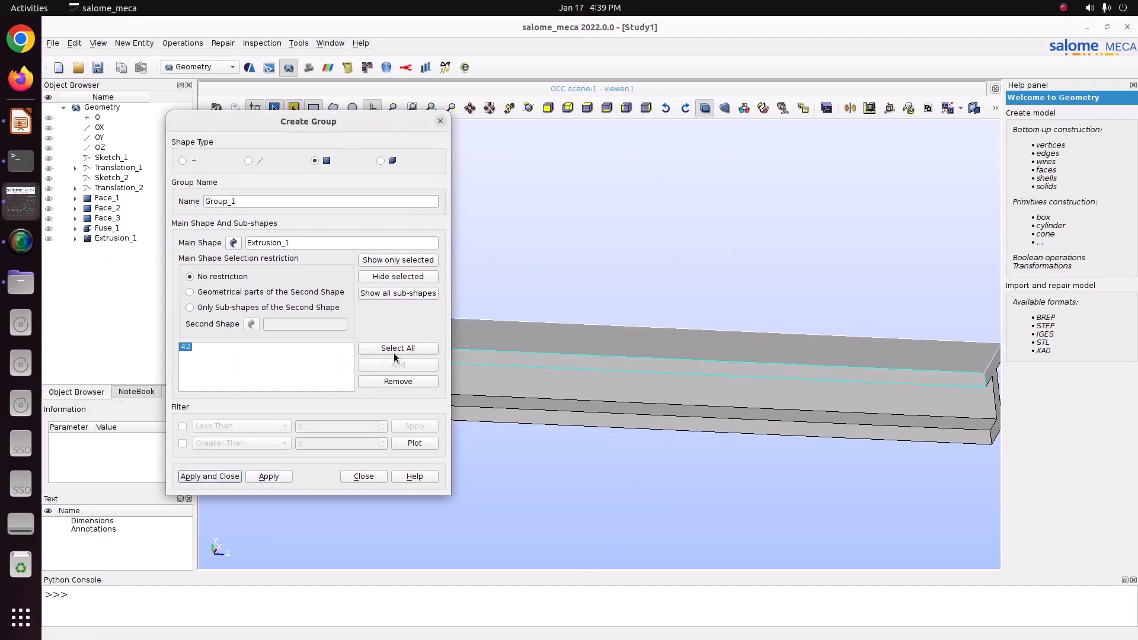
pyautogui.doubleClick(262, 203)
pyautogui.write('Force')
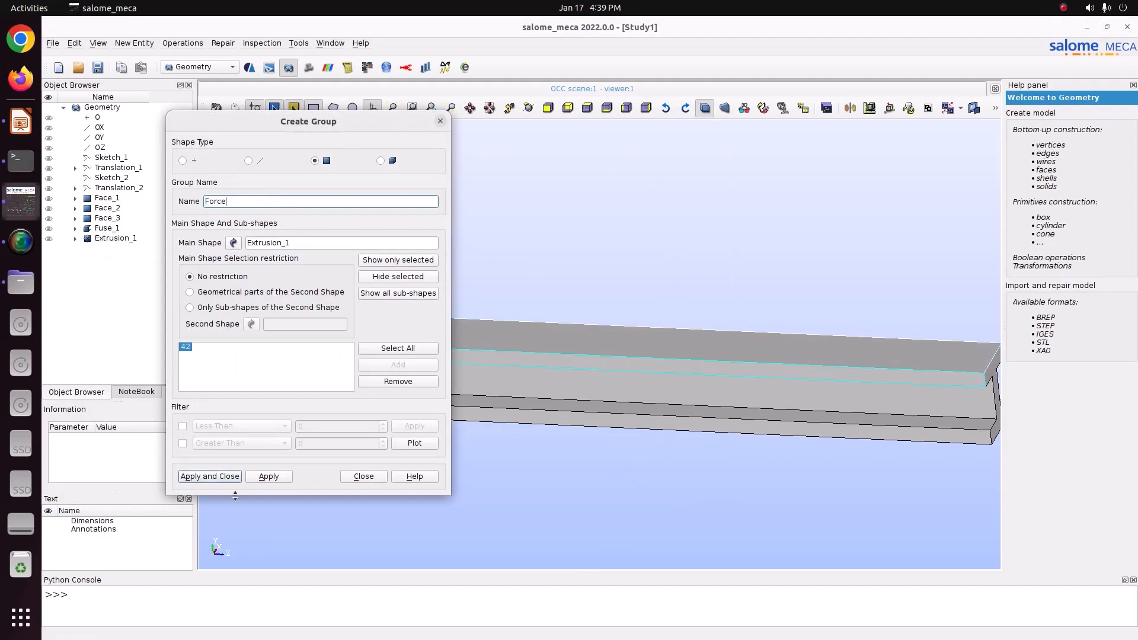
pyautogui.click(224, 477)
pyautogui.hotkey('ctrl', 's')
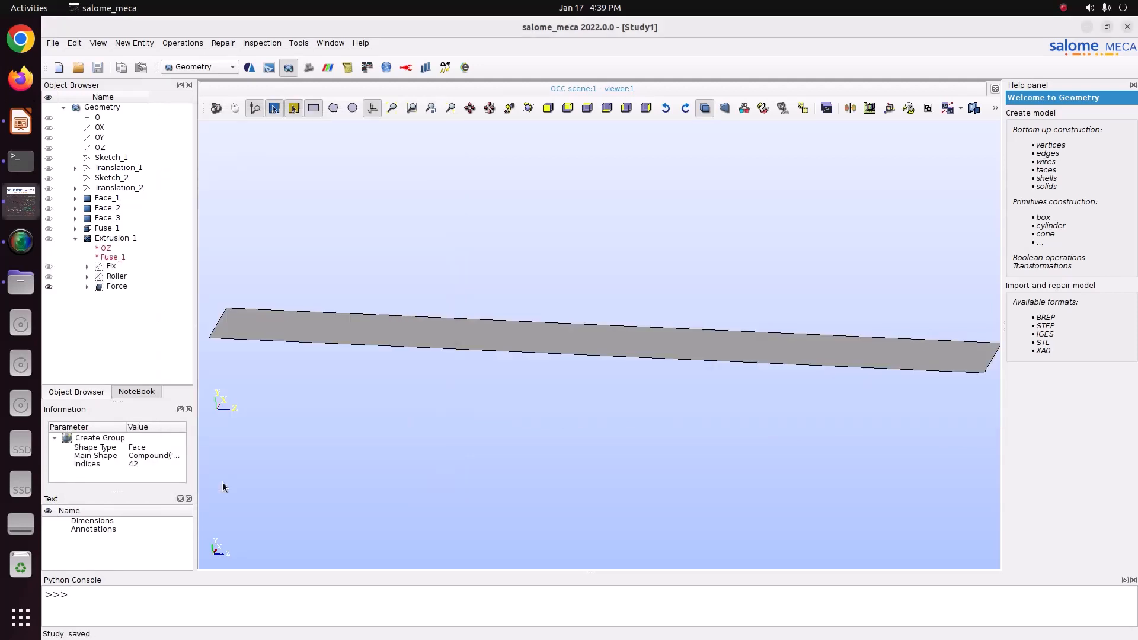
# Step: Switch to the Mesh module and start creating a mesh on Extrusion_1 with the NETGEN 1D-2D-3D algorithm
pyautogui.click(113, 237)
pyautogui.click(178, 71)
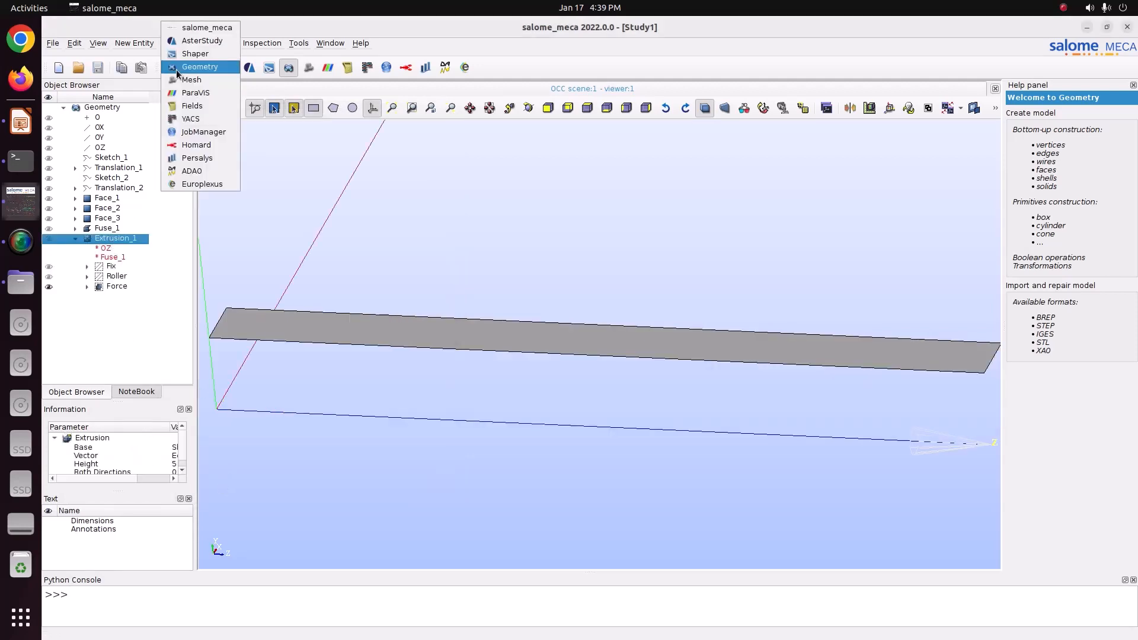
pyautogui.click(179, 82)
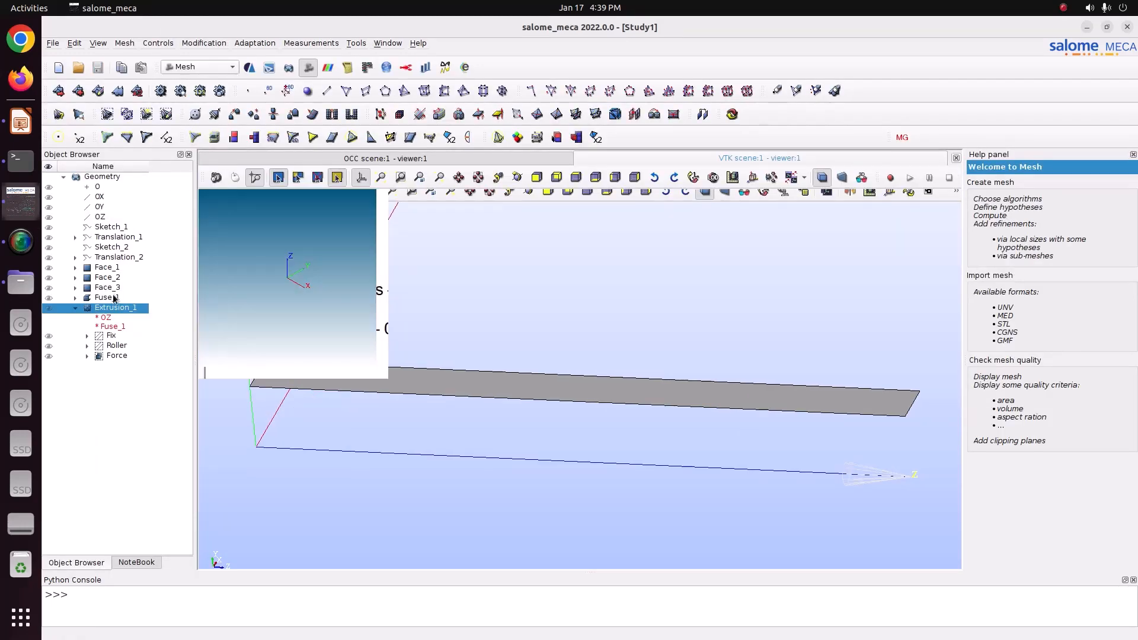
pyautogui.click(127, 43)
pyautogui.click(143, 56)
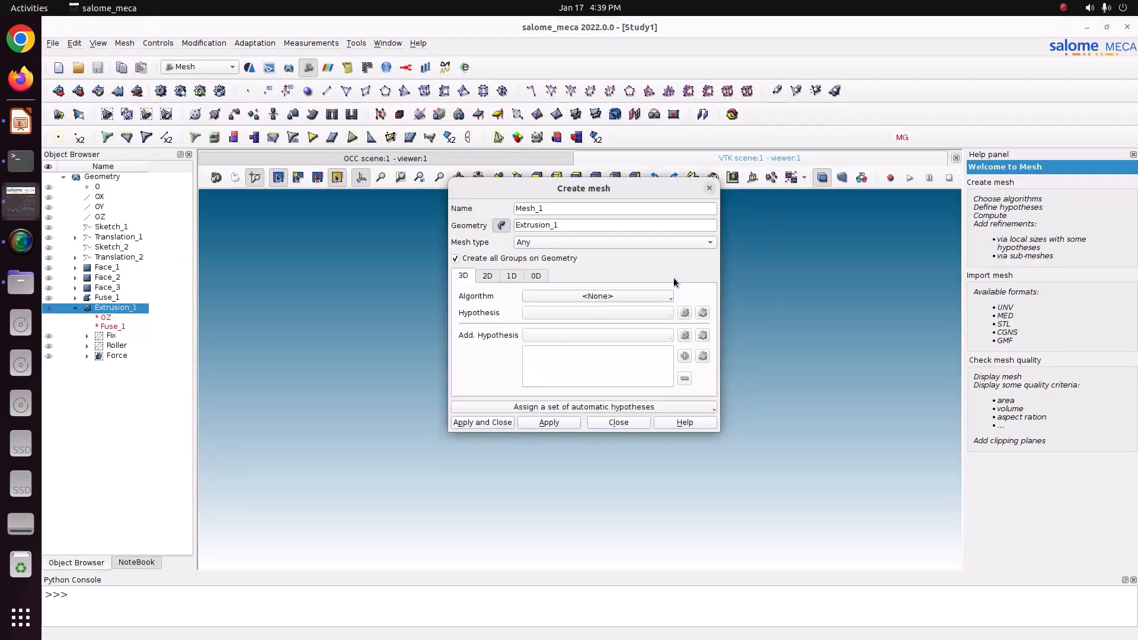
pyautogui.click(613, 295)
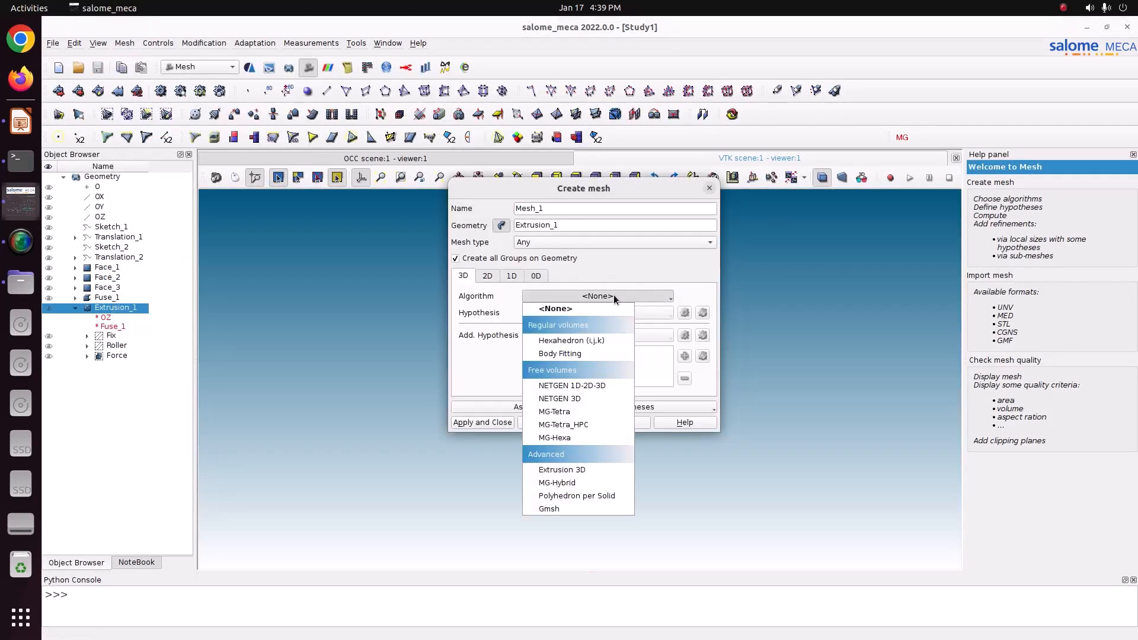
pyautogui.click(592, 386)
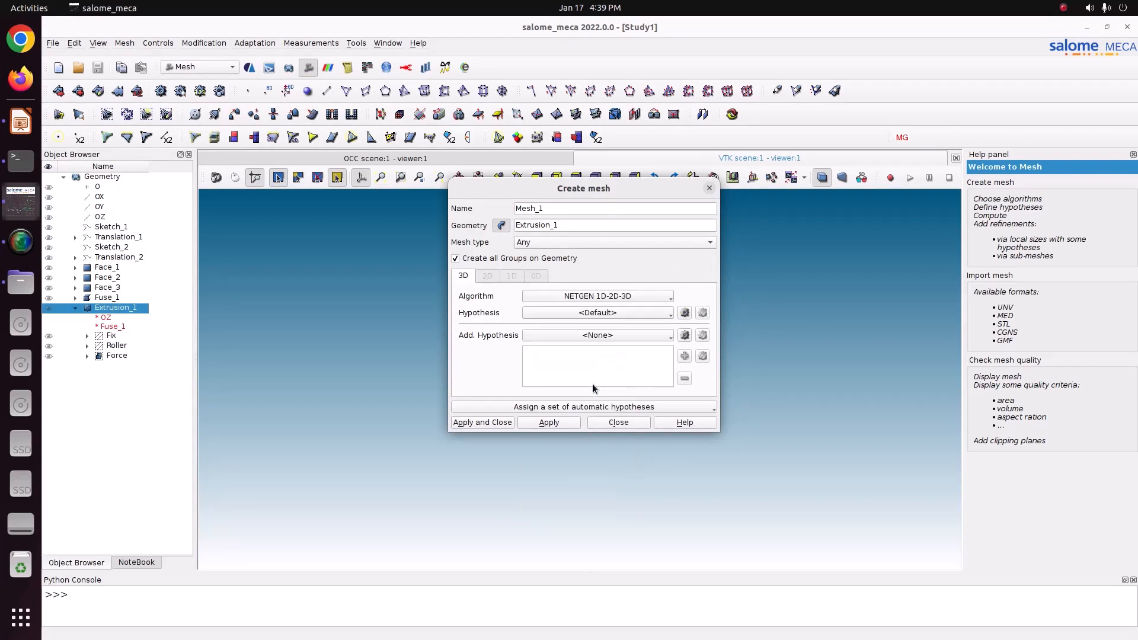
# Step: Add a NETGEN 3D Simple Parameters hypothesis with local length 0.05 and create the mesh
pyautogui.click(590, 314)
pyautogui.click(684, 312)
pyautogui.click(685, 312)
pyautogui.click(728, 332)
pyautogui.click(588, 258)
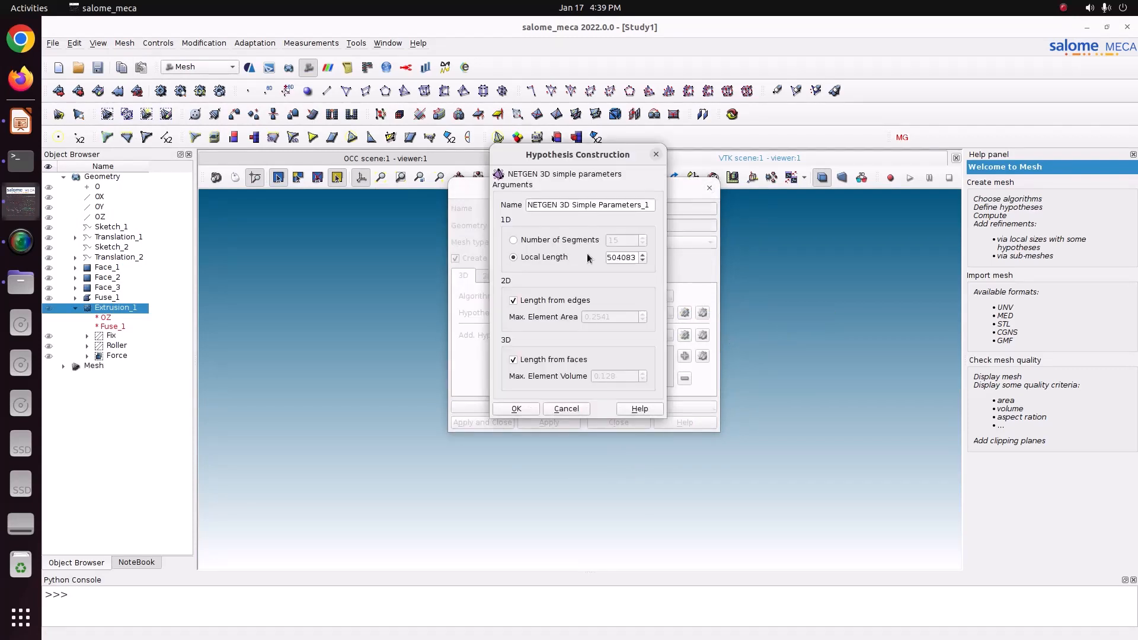
pyautogui.doubleClick(636, 257)
pyautogui.write('0.05')
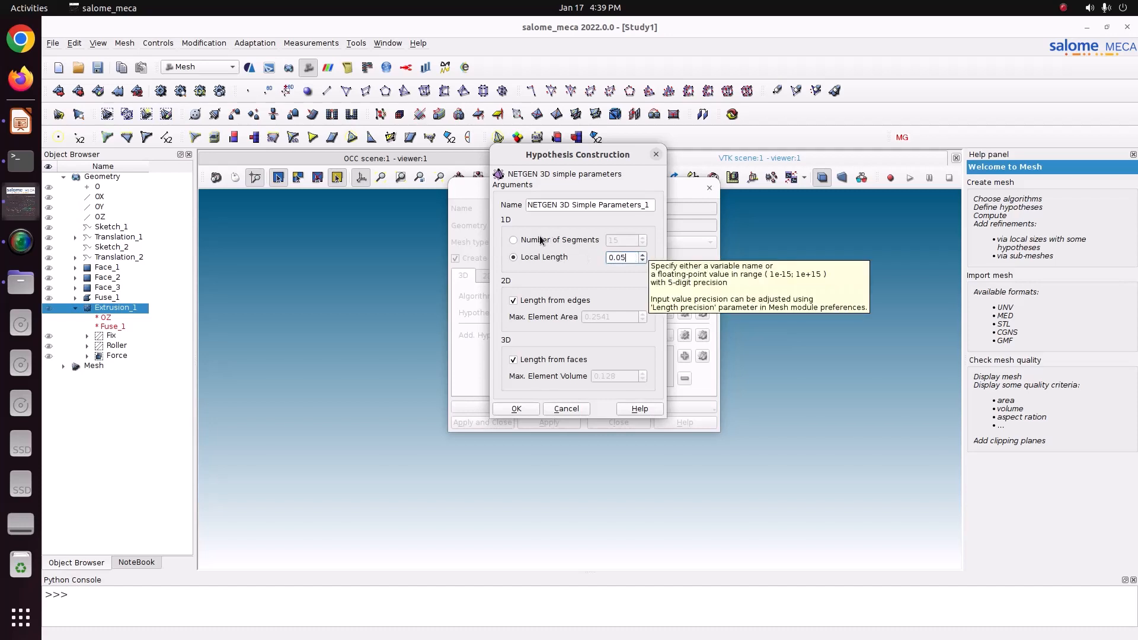
pyautogui.click(516, 409)
pyautogui.click(485, 422)
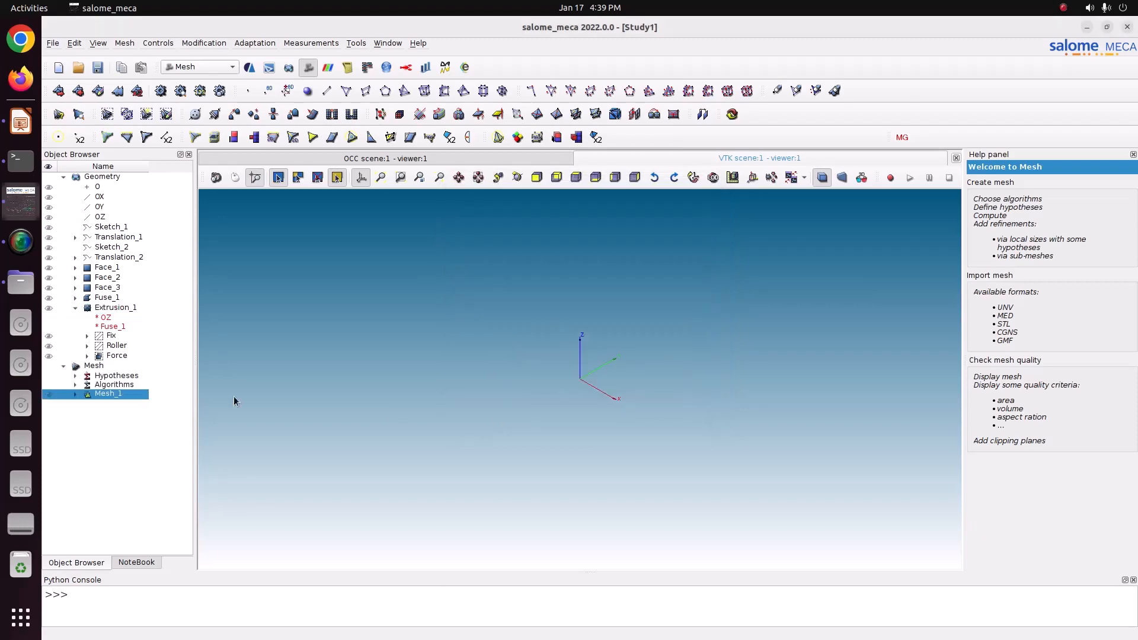
# Step: Compute Mesh_1 and examine the generated mesh on the beam
pyautogui.rightClick(142, 401)
pyautogui.click(189, 212)
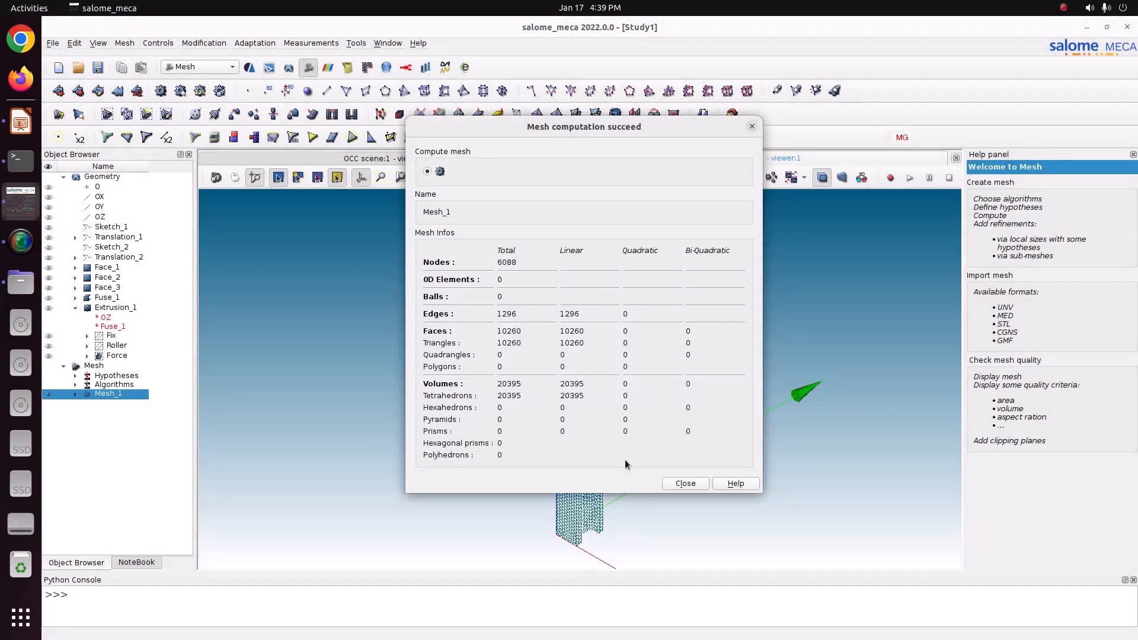
pyautogui.click(685, 484)
pyautogui.scroll(5, 514, 332)
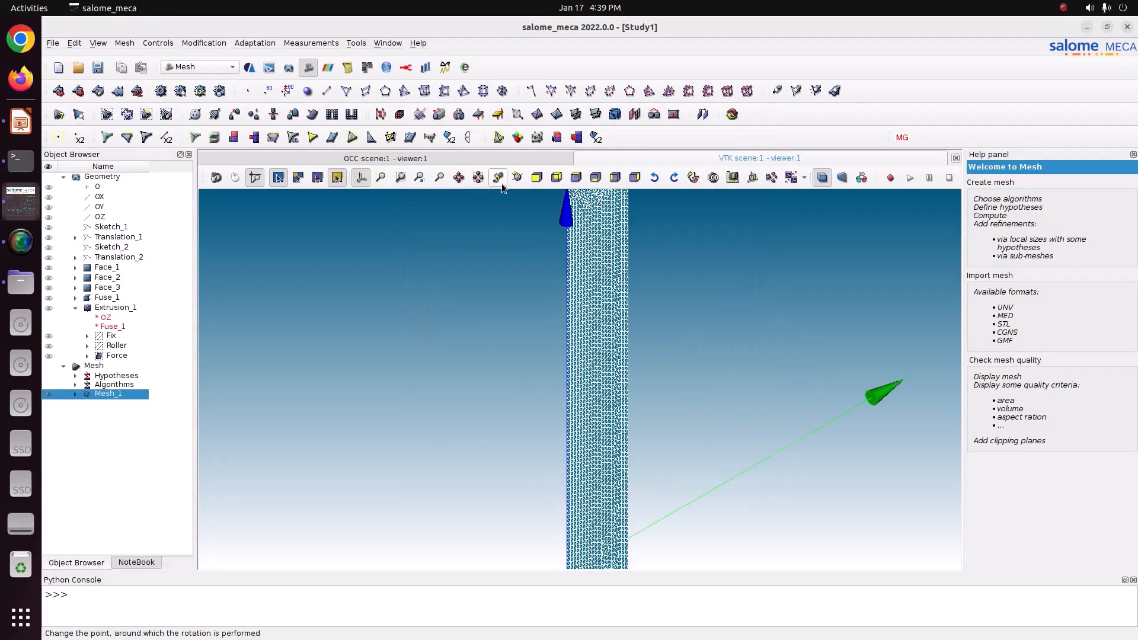
pyautogui.moveTo(557, 262); pyautogui.dragTo(380, 318)
pyautogui.scroll(5, 380, 317)
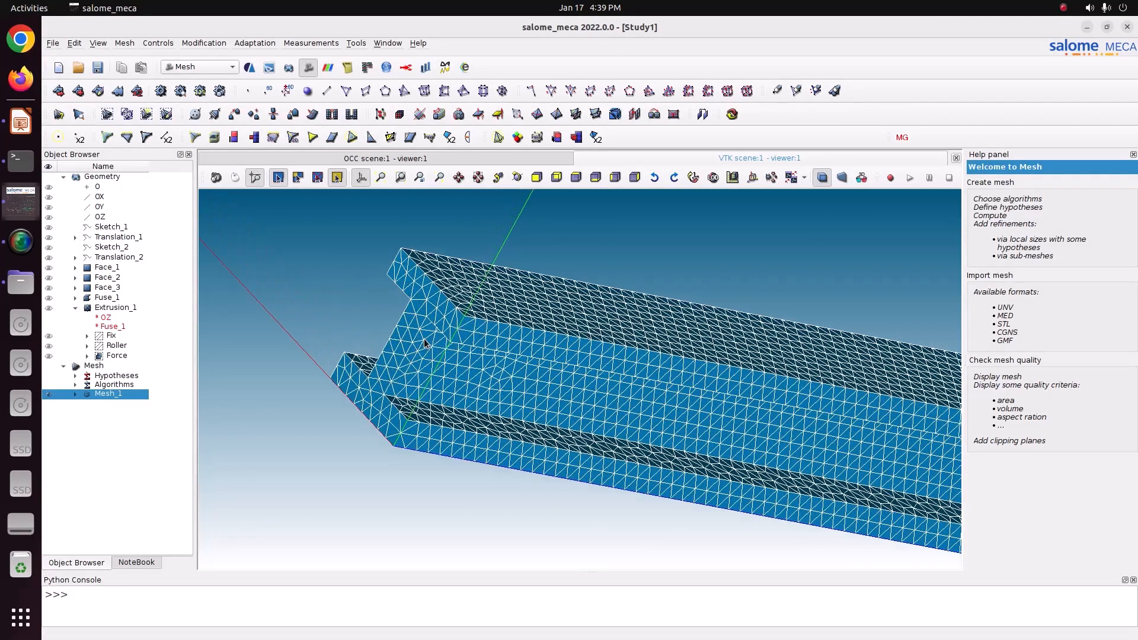
# Step: Switch to the AsterStudy module using the stable code_aster version
pyautogui.click(97, 67)
pyautogui.click(195, 67)
pyautogui.click(201, 38)
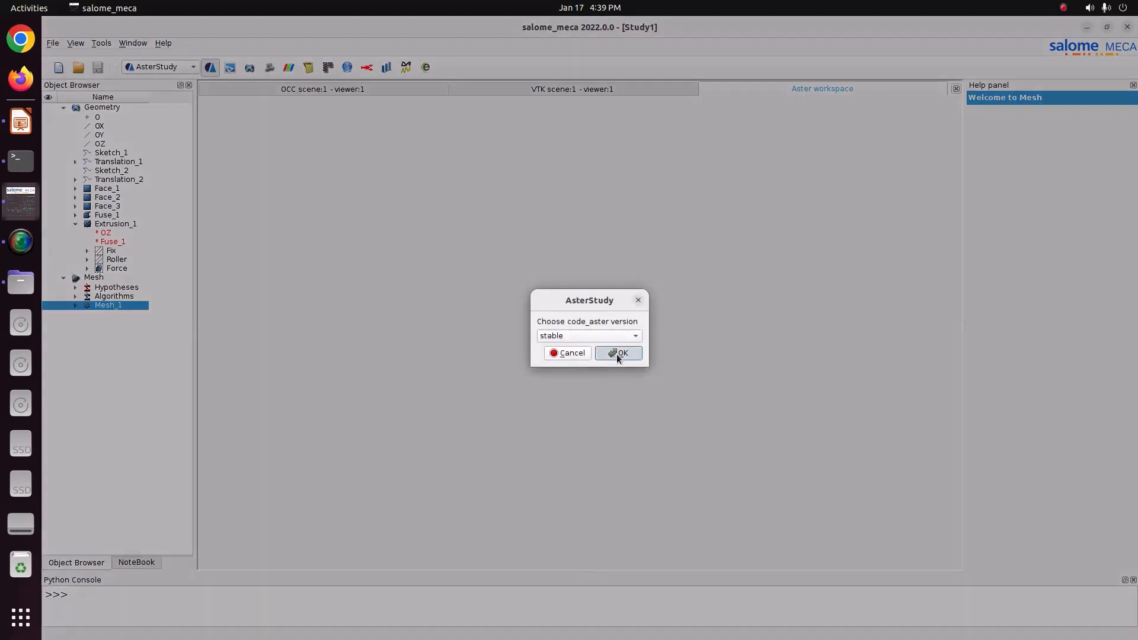
pyautogui.click(618, 350)
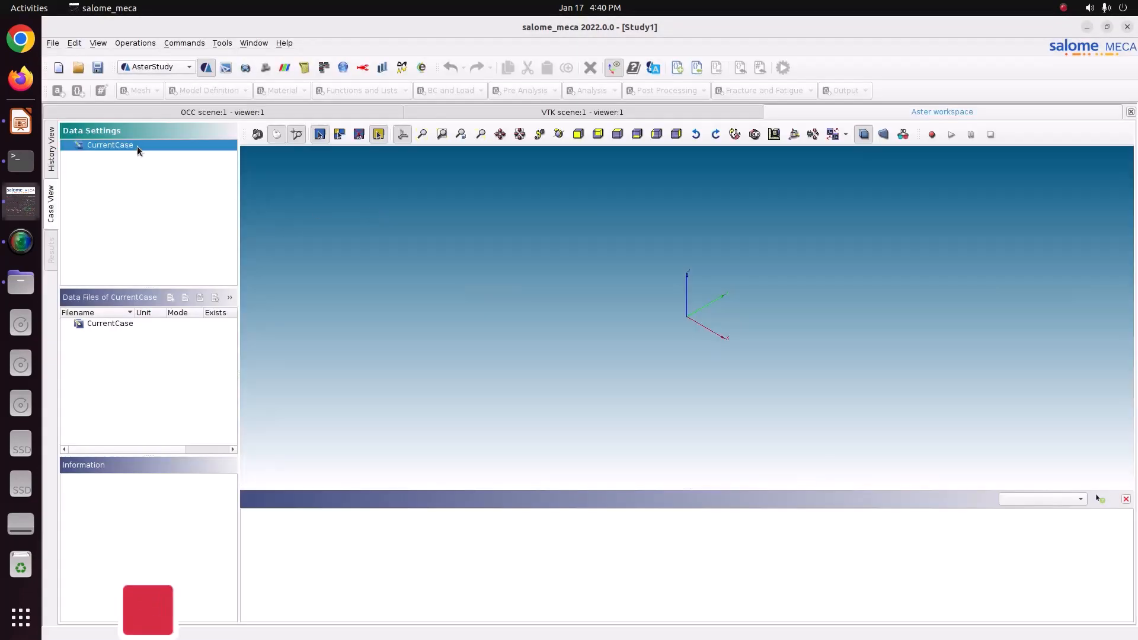
# Step: Add a stage to CurrentCase with the Isotropic linear elasticity assistant, keeping the 3D model type
pyautogui.rightClick(137, 149)
pyautogui.moveTo(186, 223)
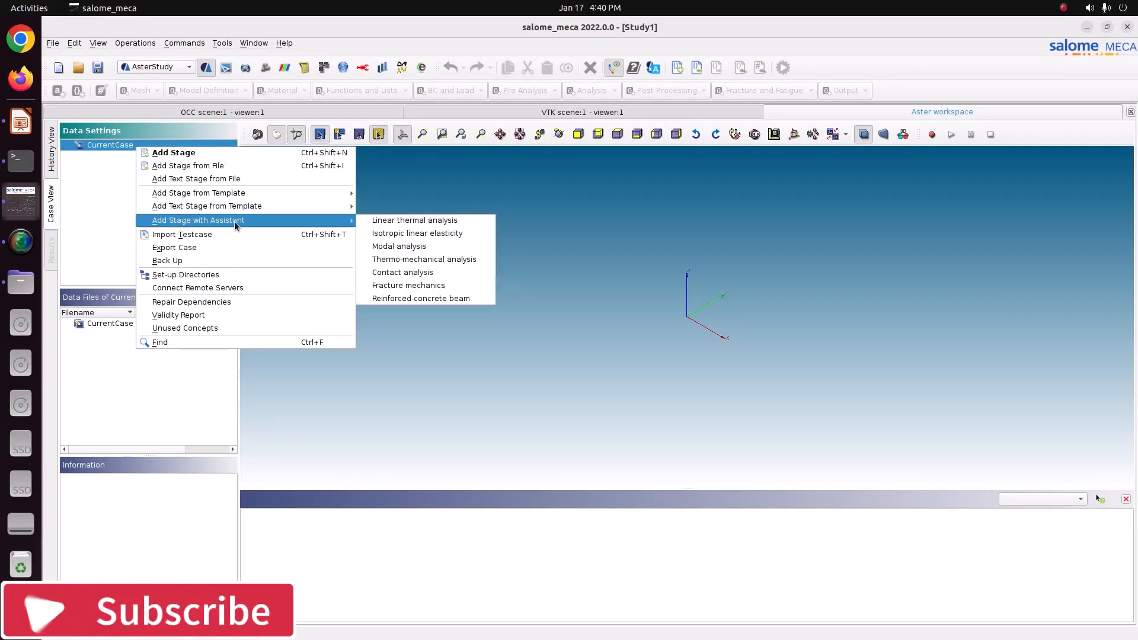
pyautogui.click(394, 237)
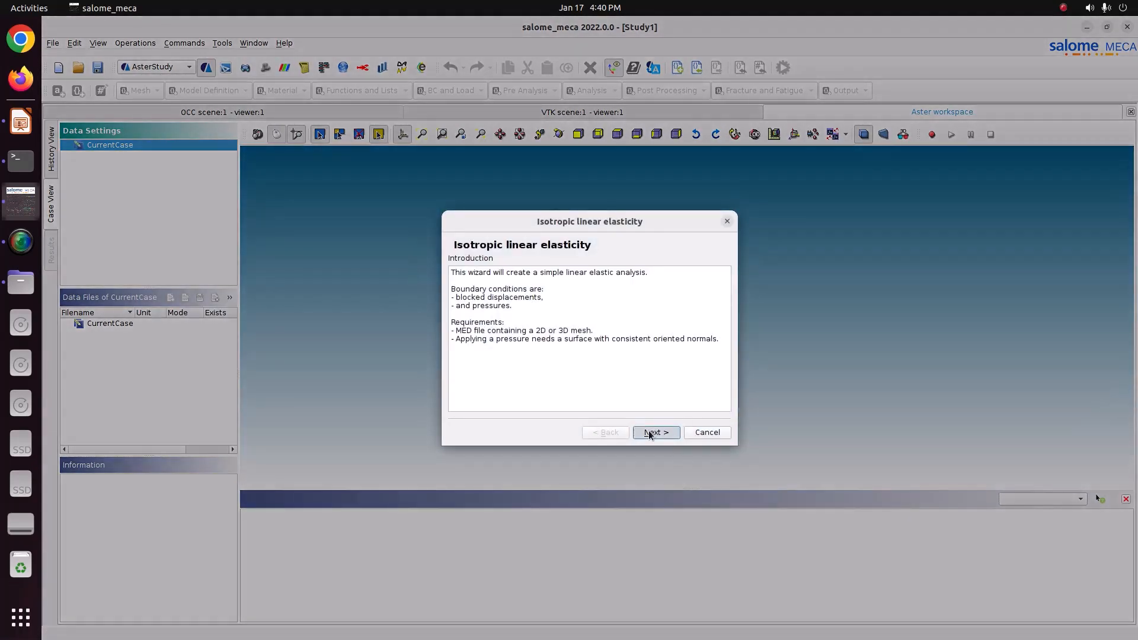
pyautogui.click(649, 434)
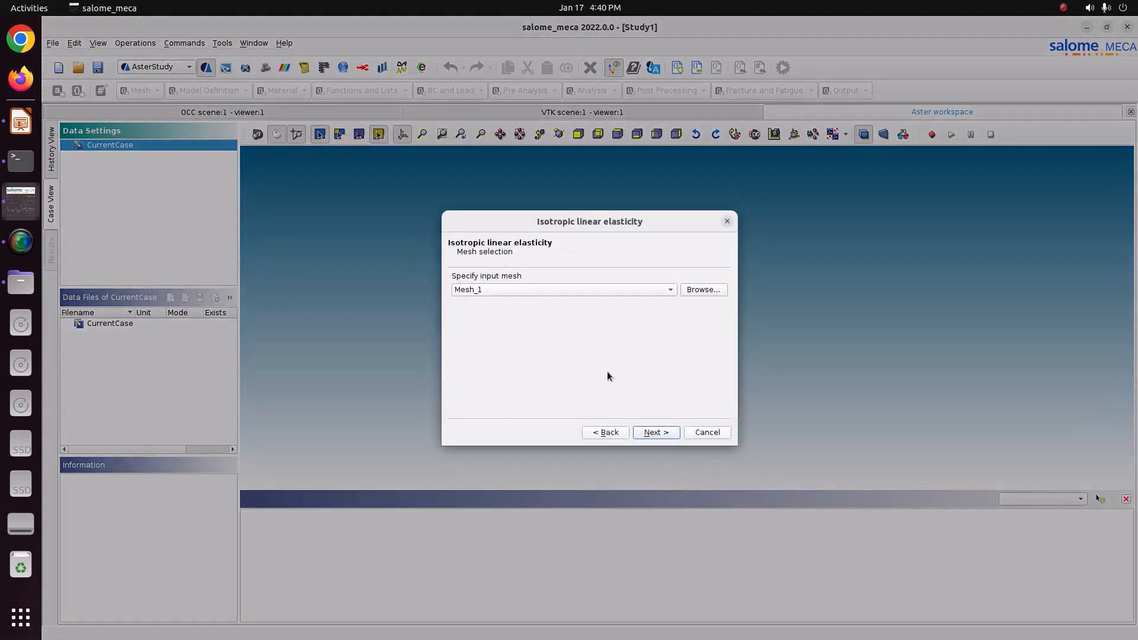
pyautogui.click(649, 436)
pyautogui.click(649, 435)
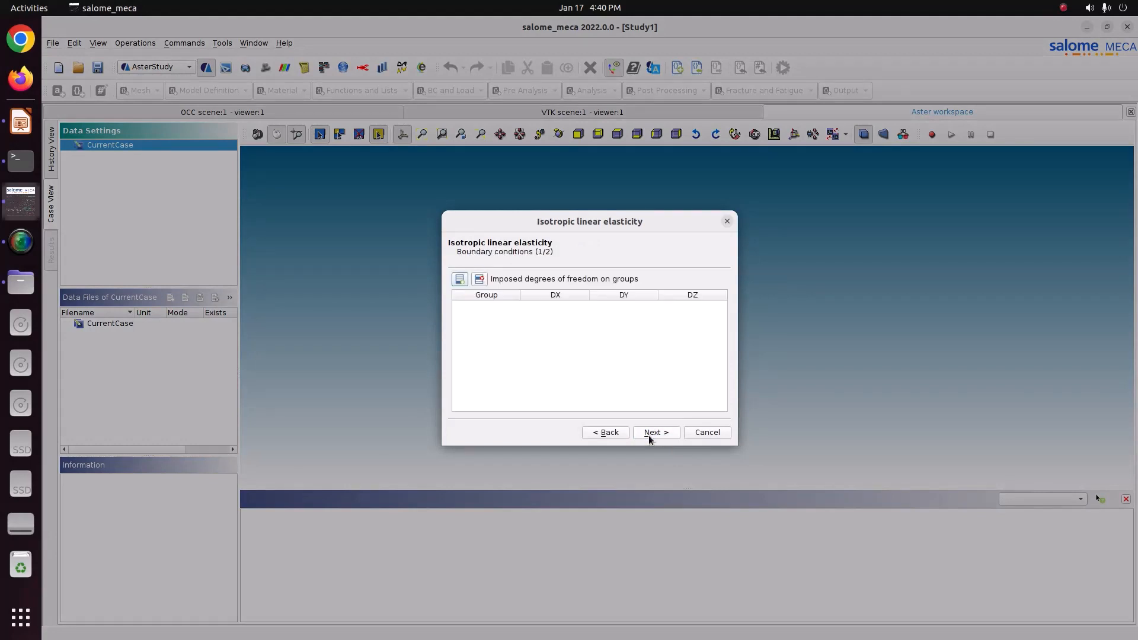
# Step: Impose DX, DY and DZ of 0 on the Fix group
pyautogui.click(459, 280)
pyautogui.click(473, 308)
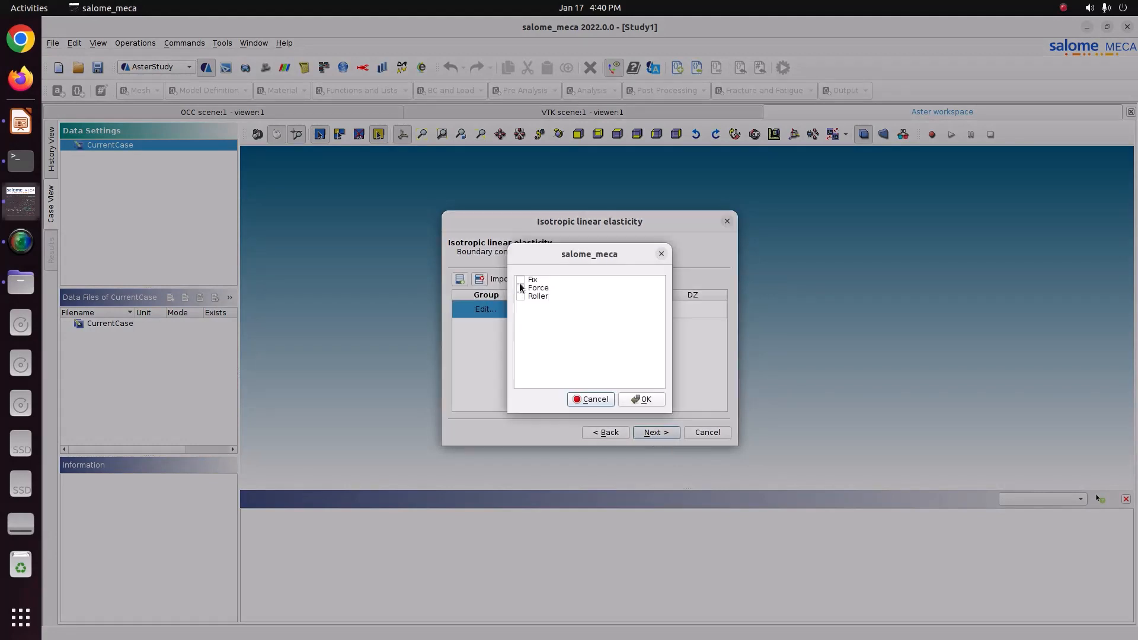
pyautogui.click(520, 280)
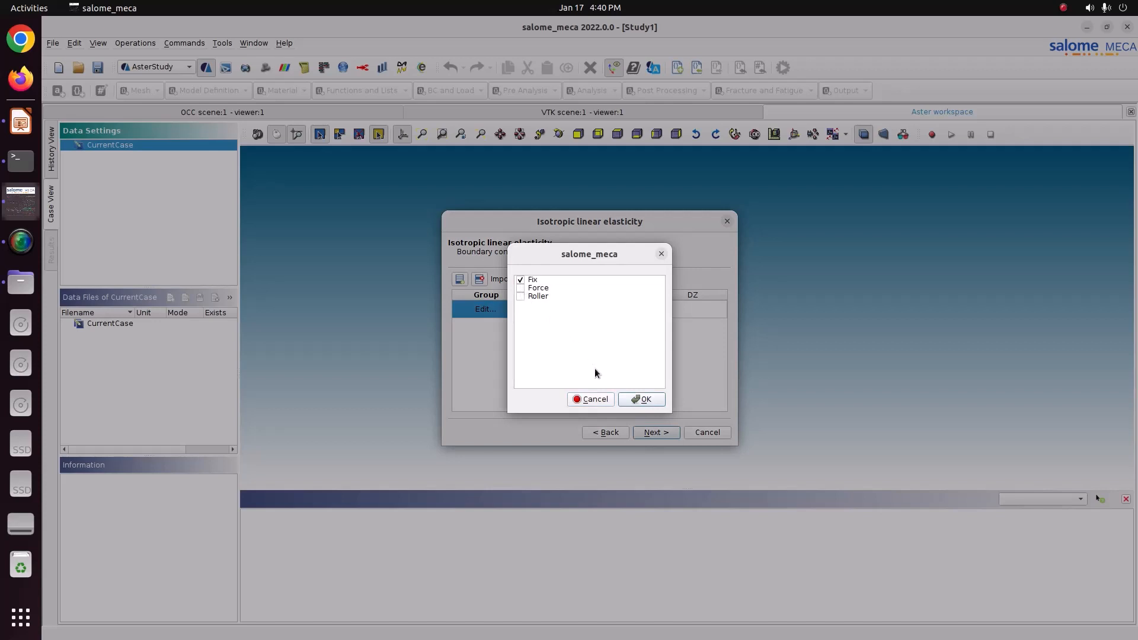
pyautogui.click(641, 399)
pyautogui.click(566, 310)
pyautogui.write('0')
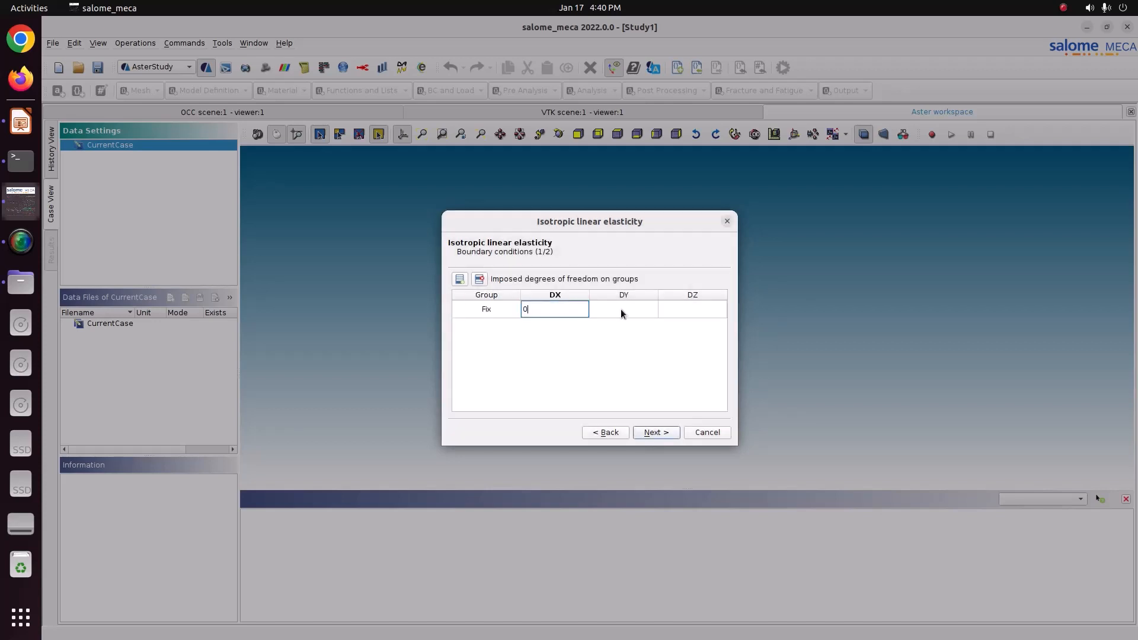
pyautogui.click(622, 310)
pyautogui.write('0')
pyautogui.click(678, 310)
pyautogui.write('0')
pyautogui.press('Return')
# Step: Impose DX and DY of 0 on the Roller group and continue to the pressure page
pyautogui.click(653, 433)
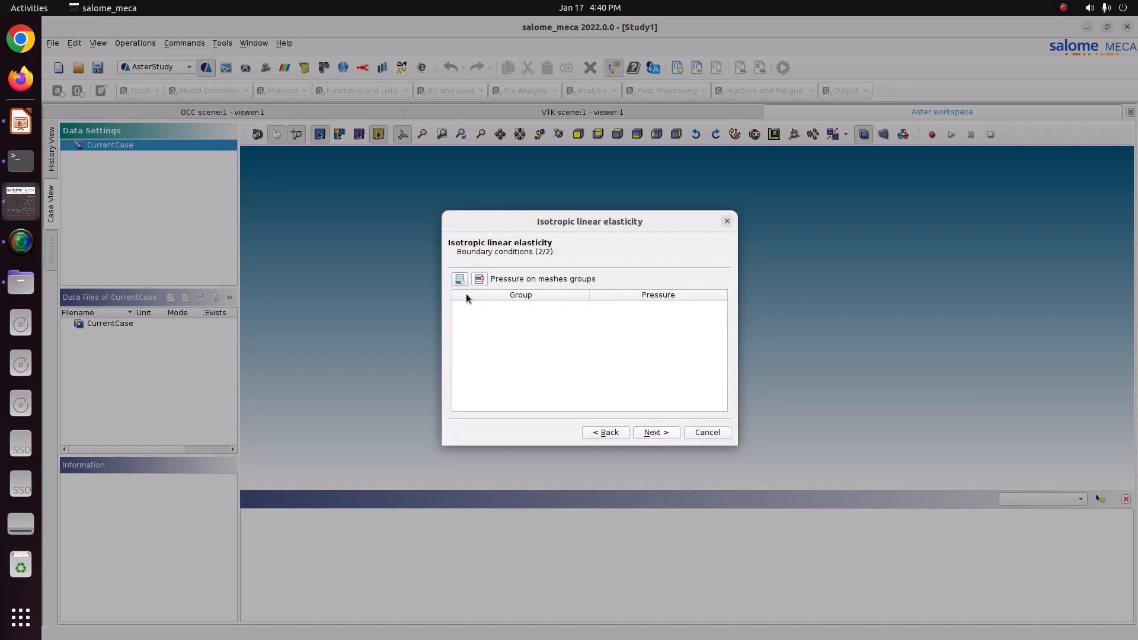
pyautogui.click(607, 433)
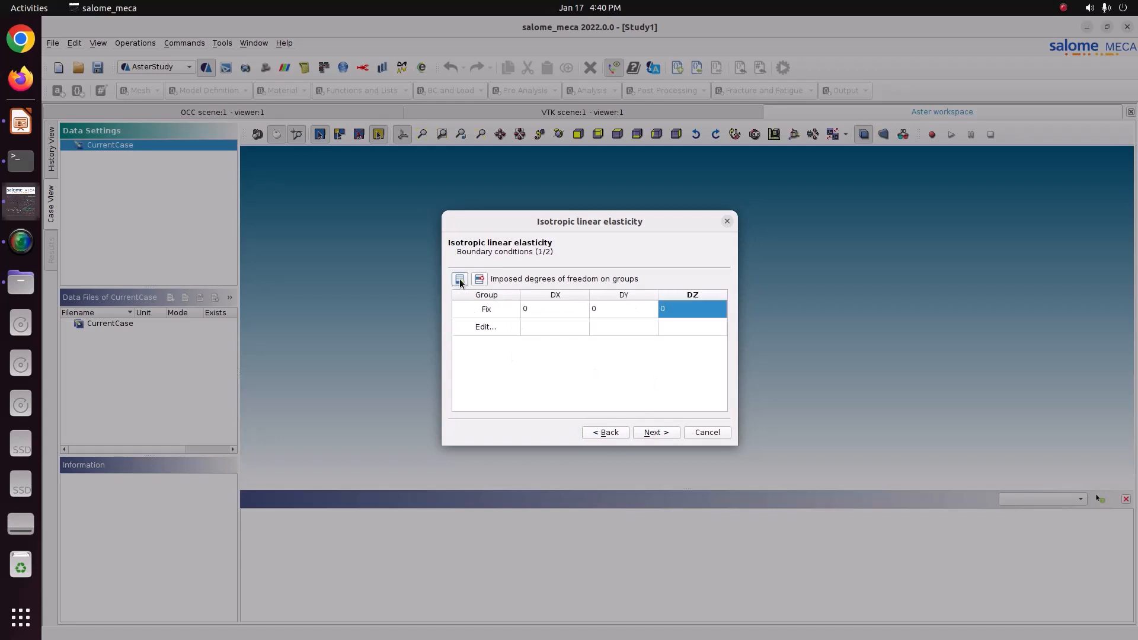
pyautogui.click(486, 326)
pyautogui.click(520, 297)
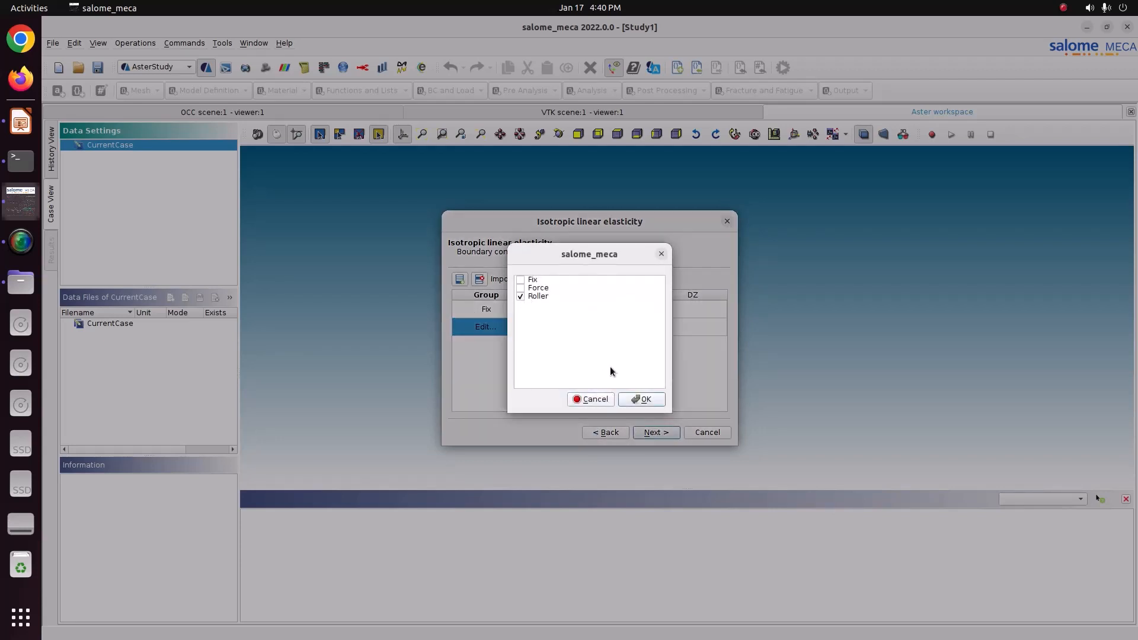
pyautogui.click(640, 400)
pyautogui.click(561, 328)
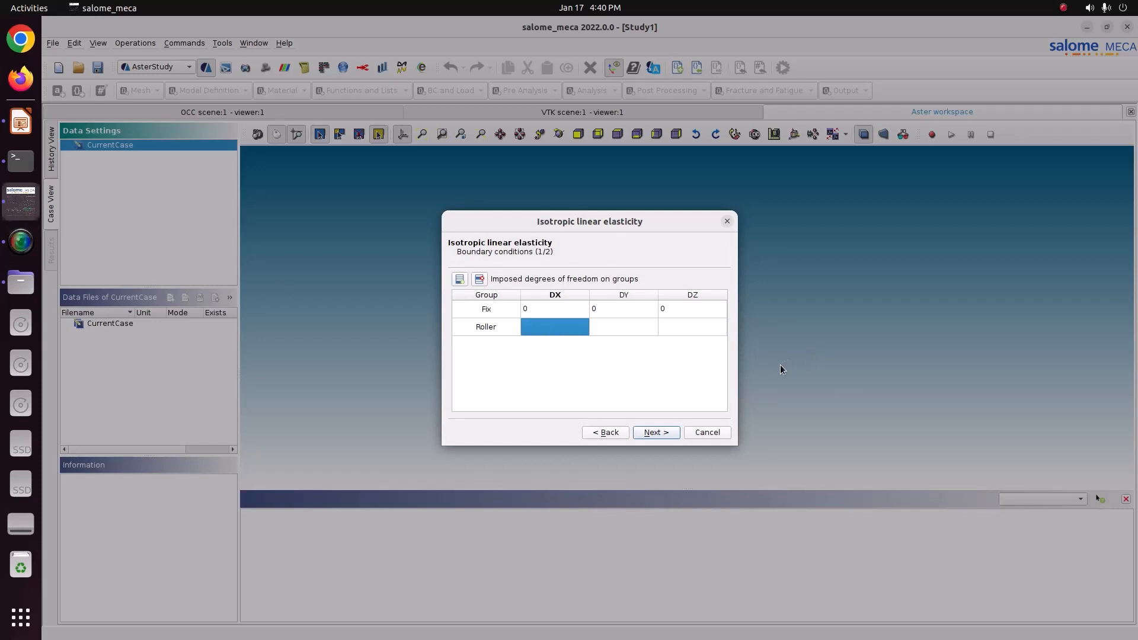
pyautogui.click(676, 335)
pyautogui.click(641, 325)
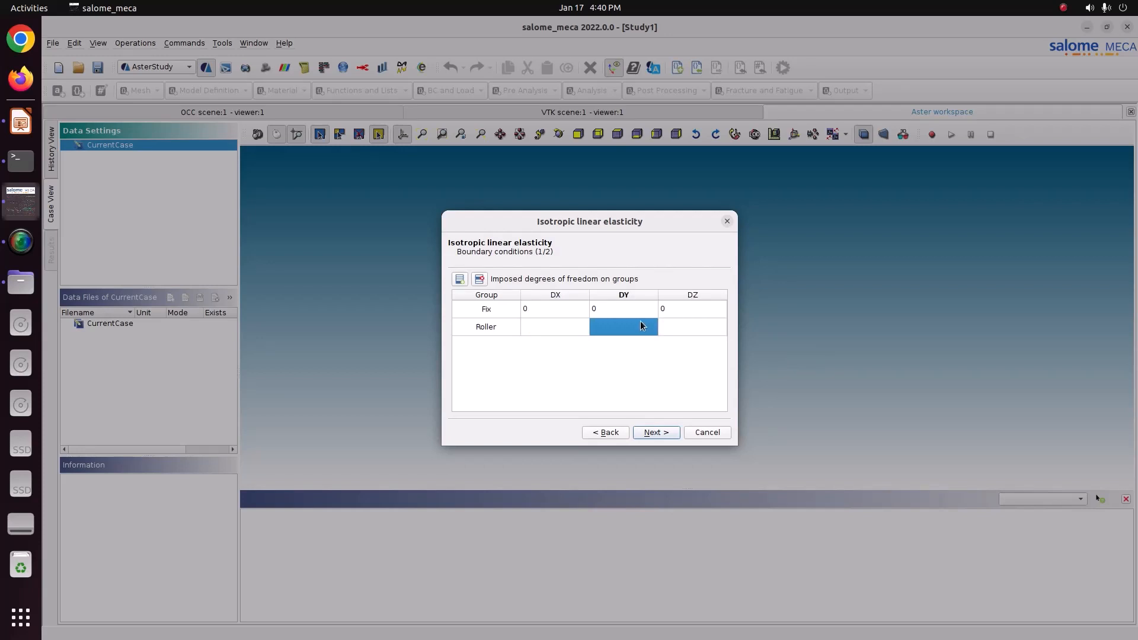
pyautogui.write('0')
pyautogui.click(557, 328)
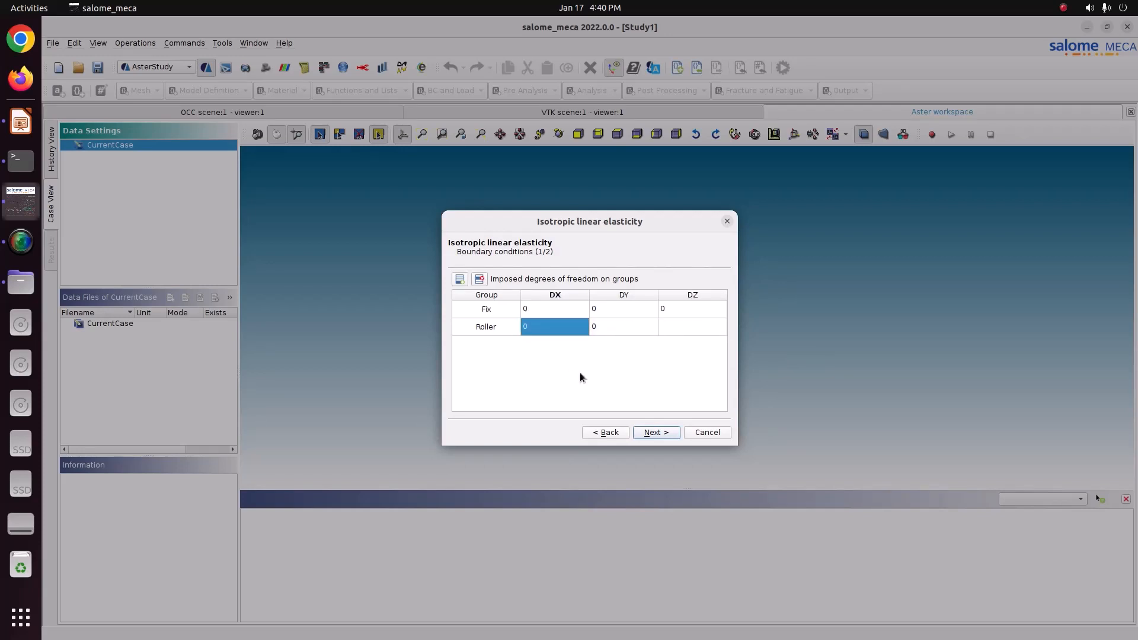
pyautogui.click(656, 434)
# Step: Apply a pressure of 1 on the Force group and continue to the result page
pyautogui.click(460, 279)
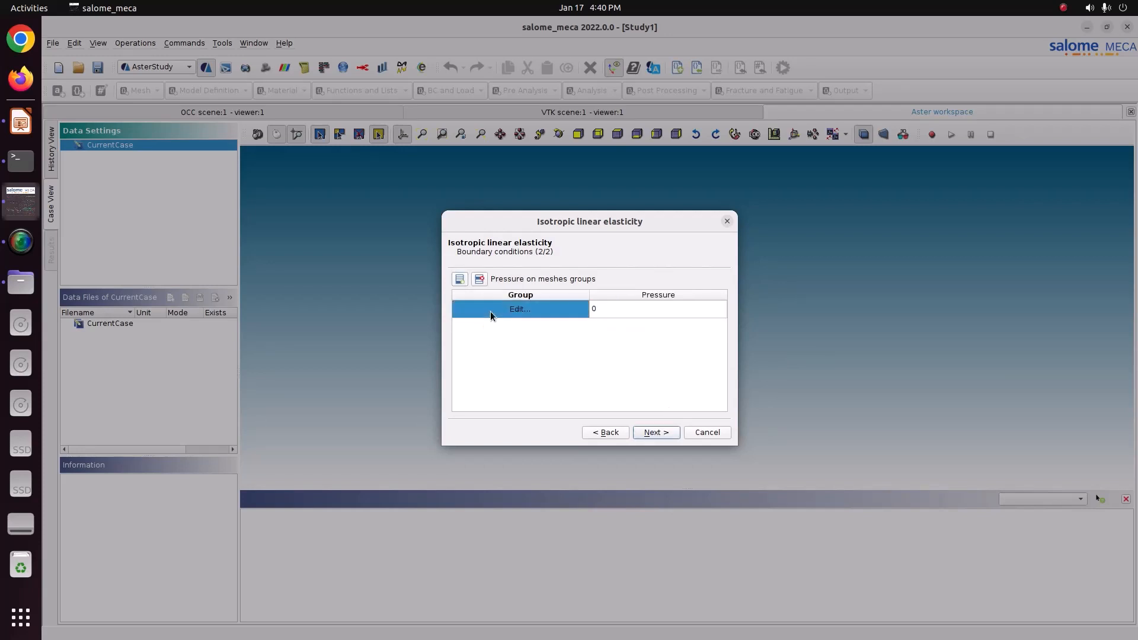
pyautogui.doubleClick(490, 310)
pyautogui.click(521, 289)
pyautogui.click(627, 401)
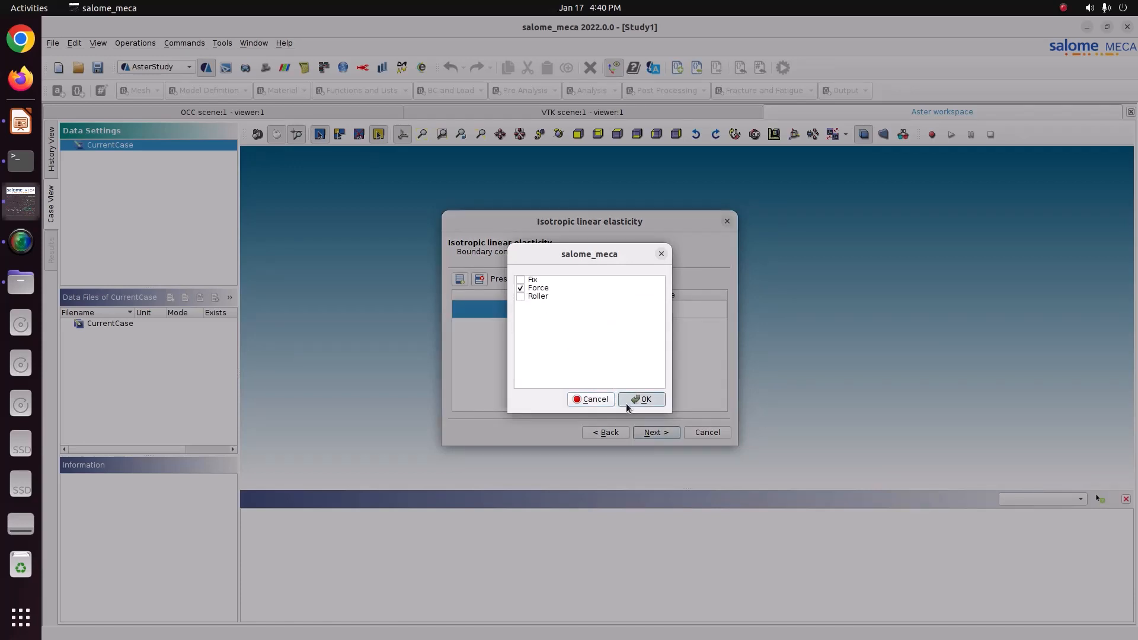
pyautogui.write('1000')
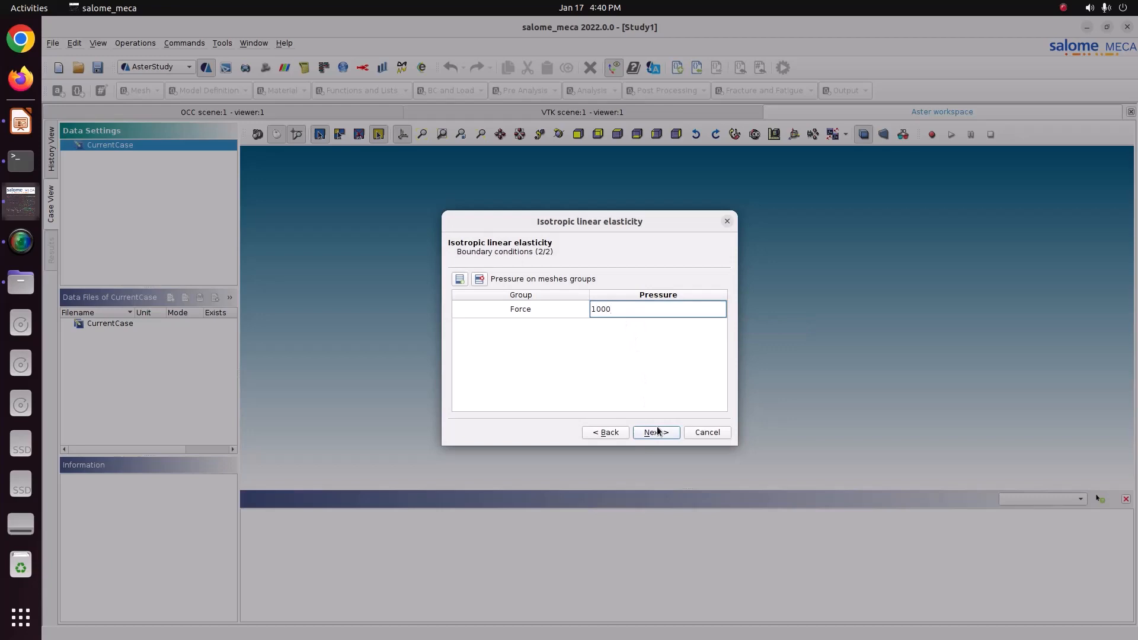
pyautogui.click(657, 431)
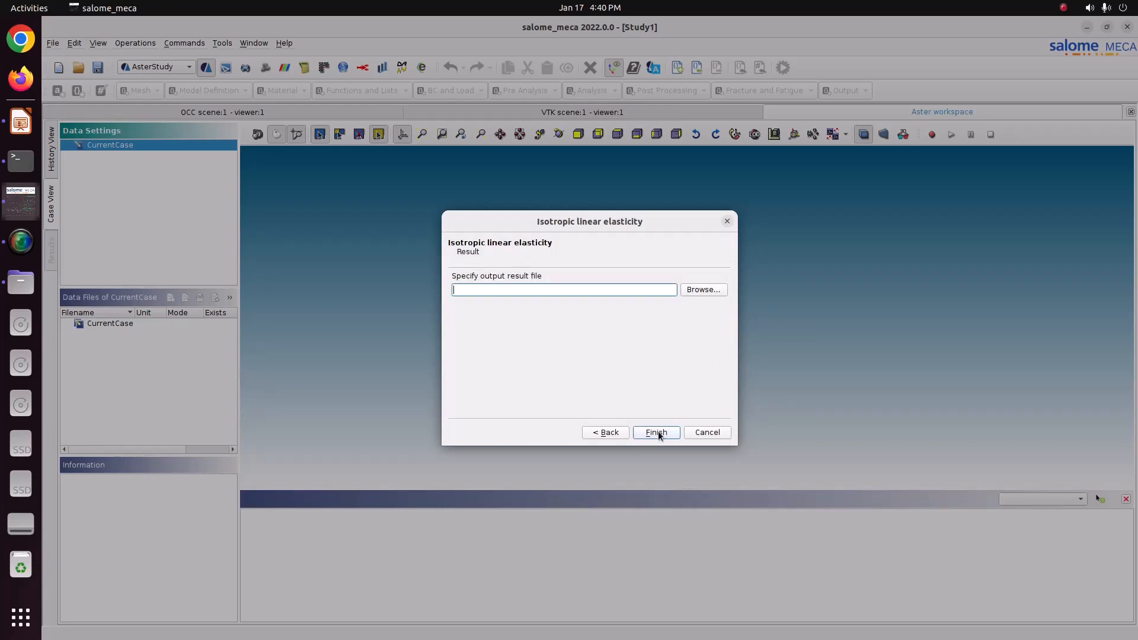
# Step: Set the output result file to result.rmed in the CODE_ASTER/76_I_section folder under Pictures
pyautogui.click(700, 290)
pyautogui.scroll(-1, 521, 348)
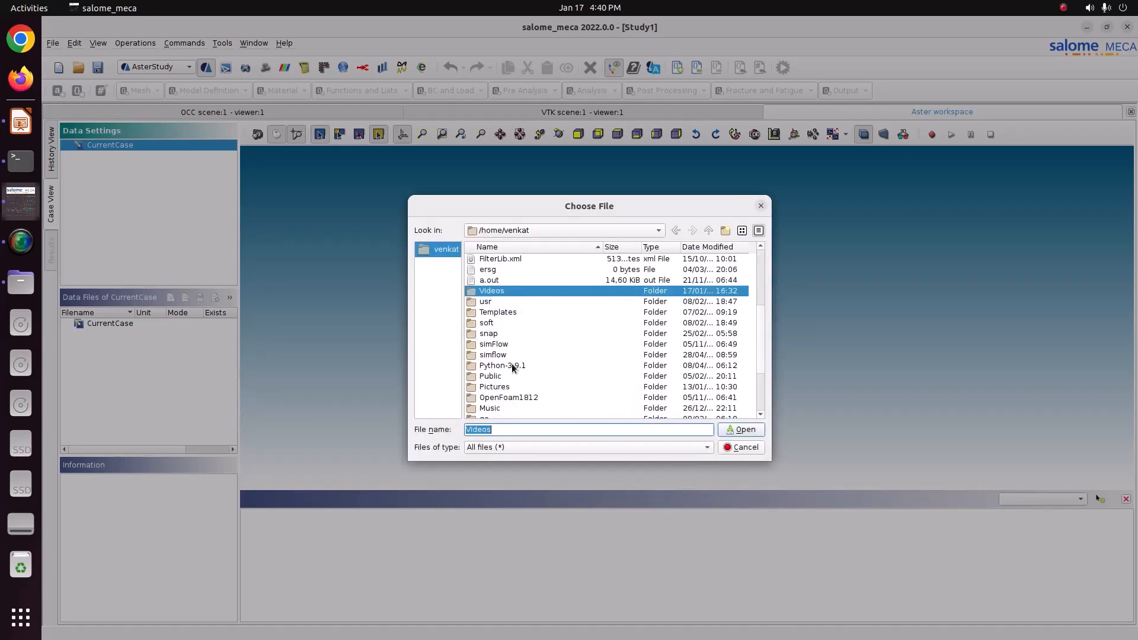
pyautogui.doubleClick(508, 387)
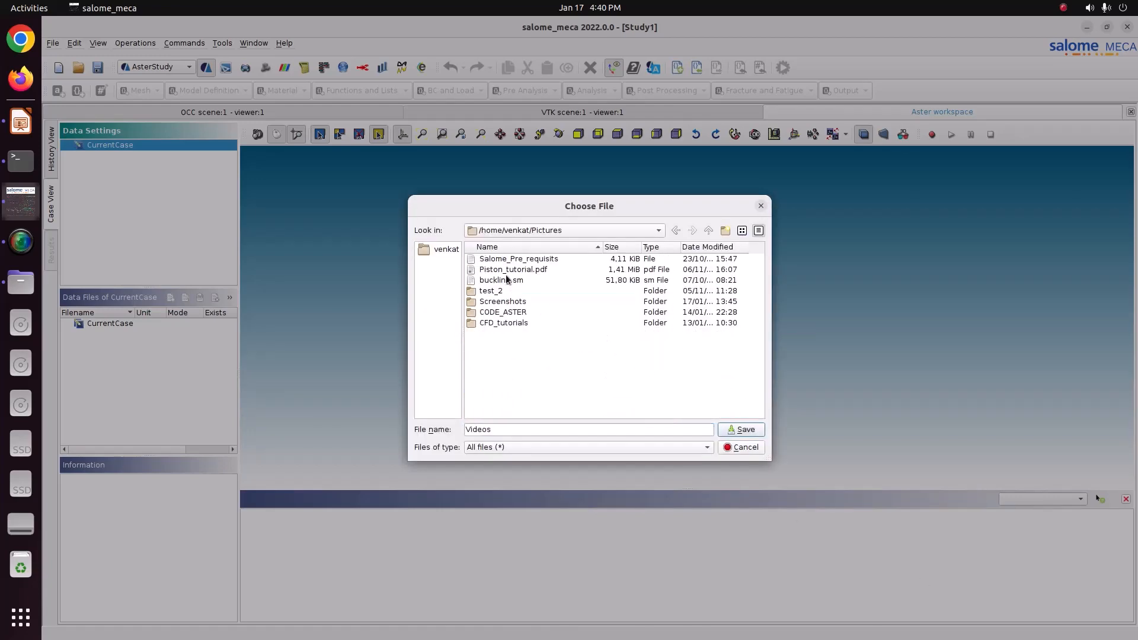
pyautogui.doubleClick(516, 313)
pyautogui.doubleClick(513, 311)
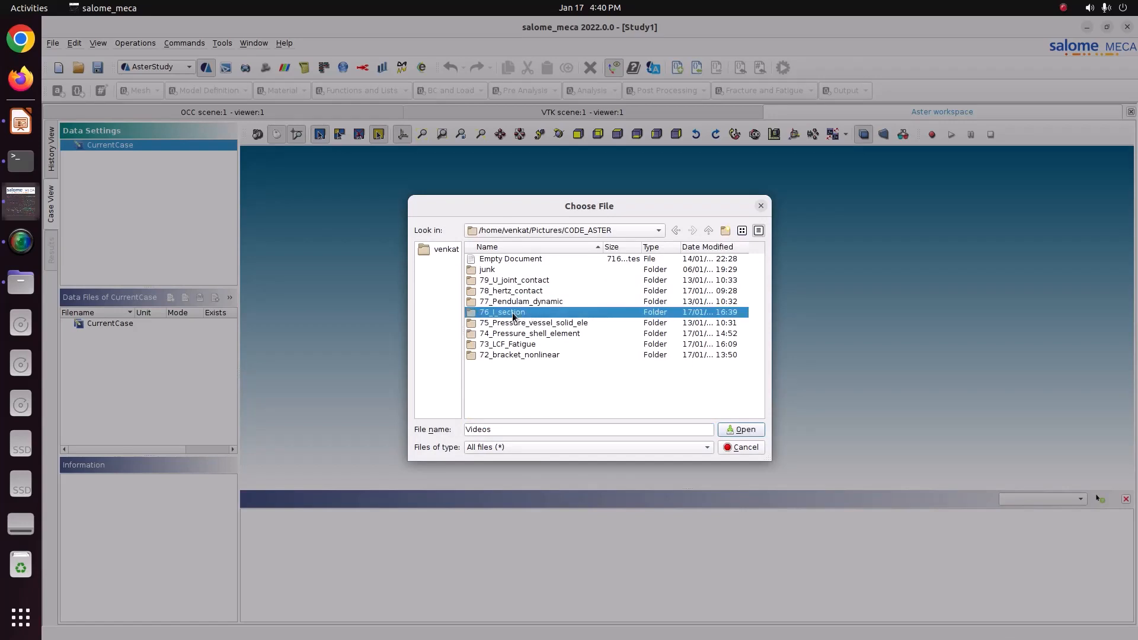
pyautogui.write('r')
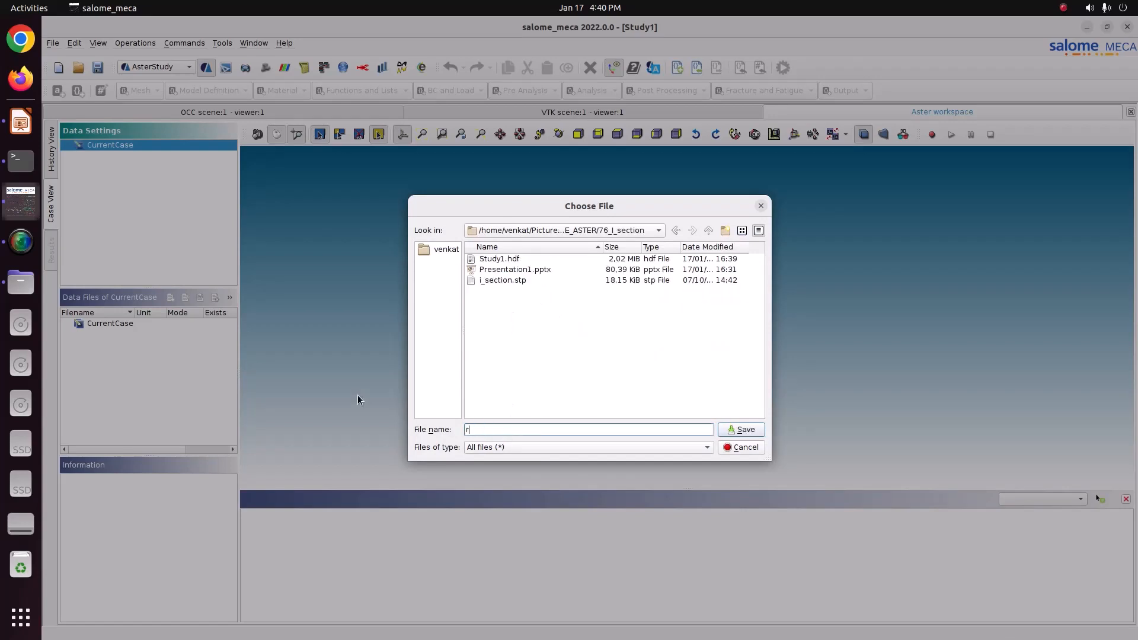
pyautogui.write('esult.rmed')
pyautogui.press('Return')
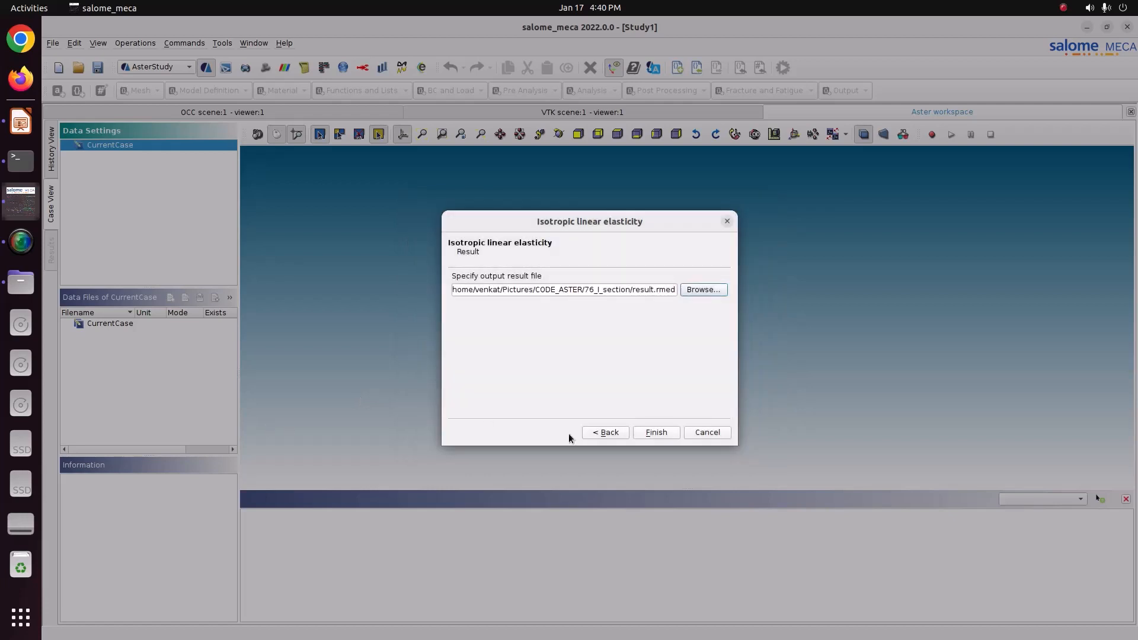
# Step: Finish the isotropic linear elasticity wizard and save the study
pyautogui.click(645, 432)
pyautogui.scroll(-2, 169, 267)
pyautogui.click(165, 239)
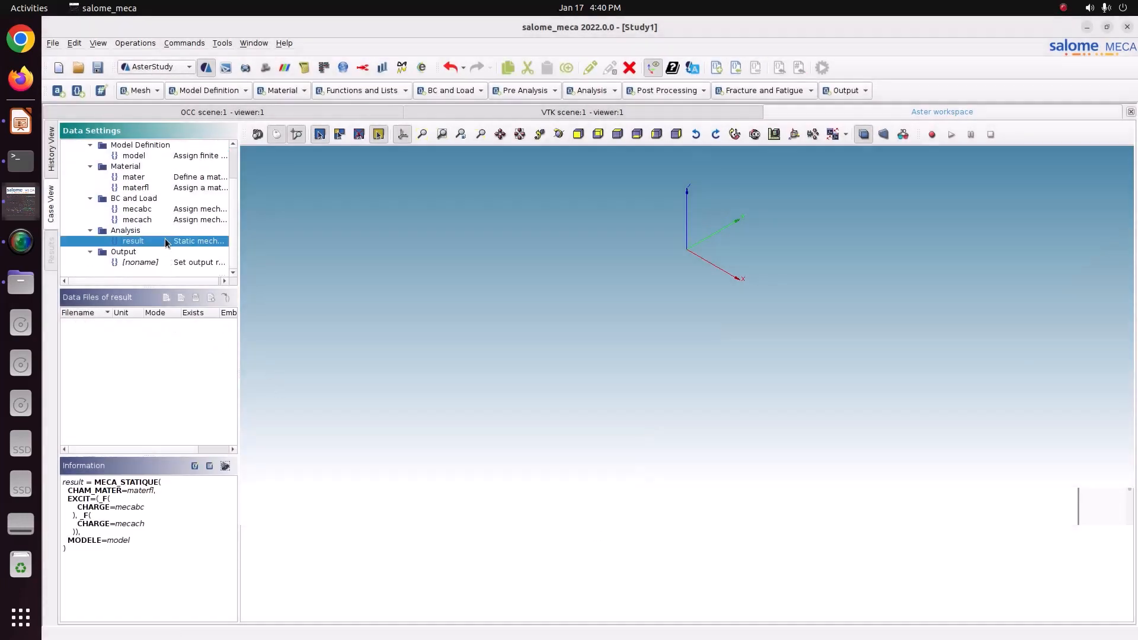
pyautogui.scroll(2, 164, 244)
pyautogui.hotkey('ctrl', 's')
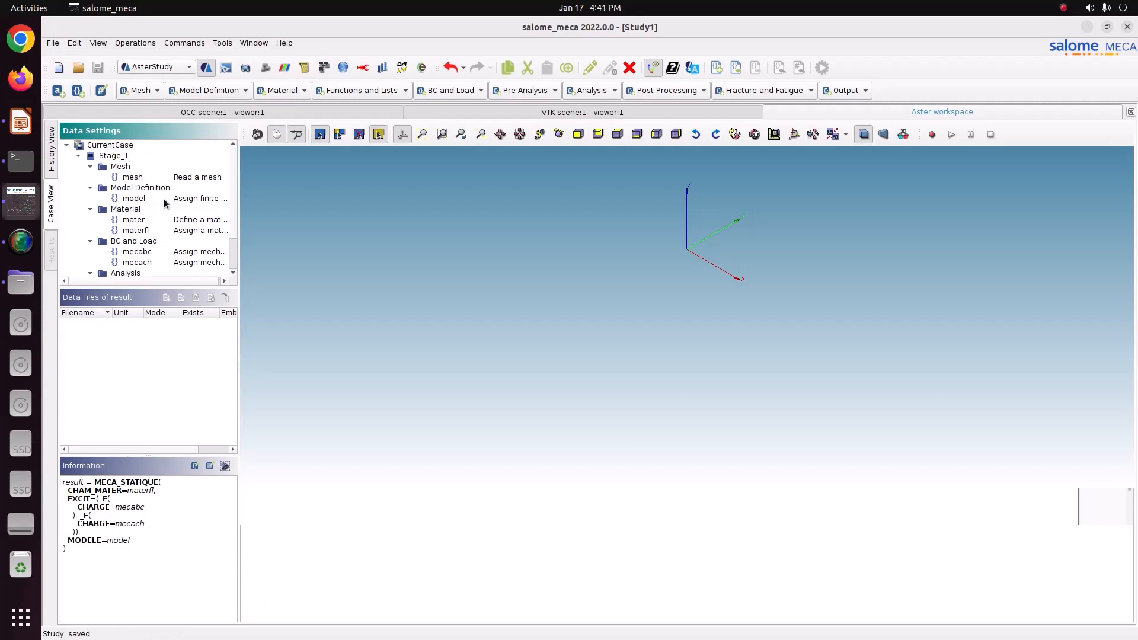
# Step: Add a CALC_CHAMP post-processing command and enable its CONTRAINTE and CRITERES fields
pyautogui.moveTo(197, 285); pyautogui.dragTo(206, 375)
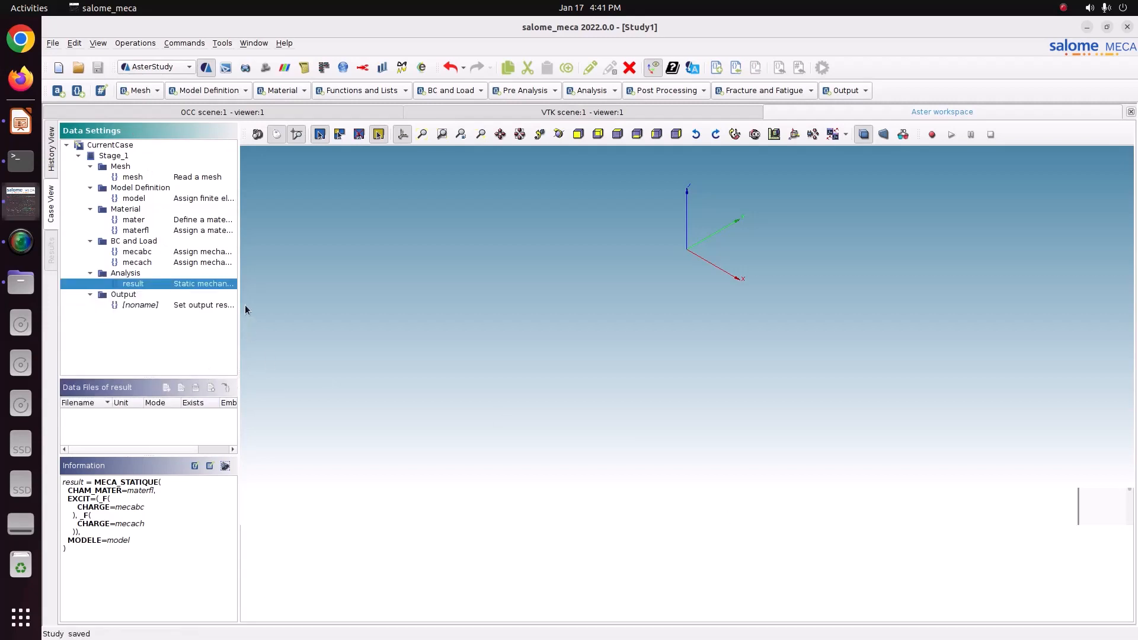
pyautogui.moveTo(238, 298); pyautogui.dragTo(403, 299)
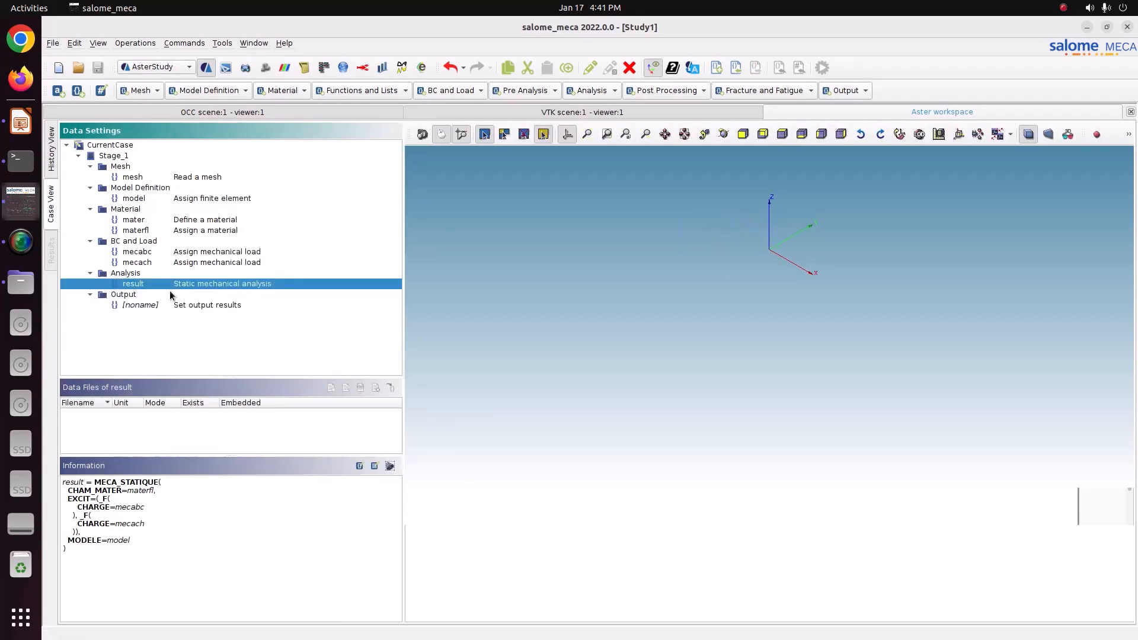
pyautogui.click(660, 91)
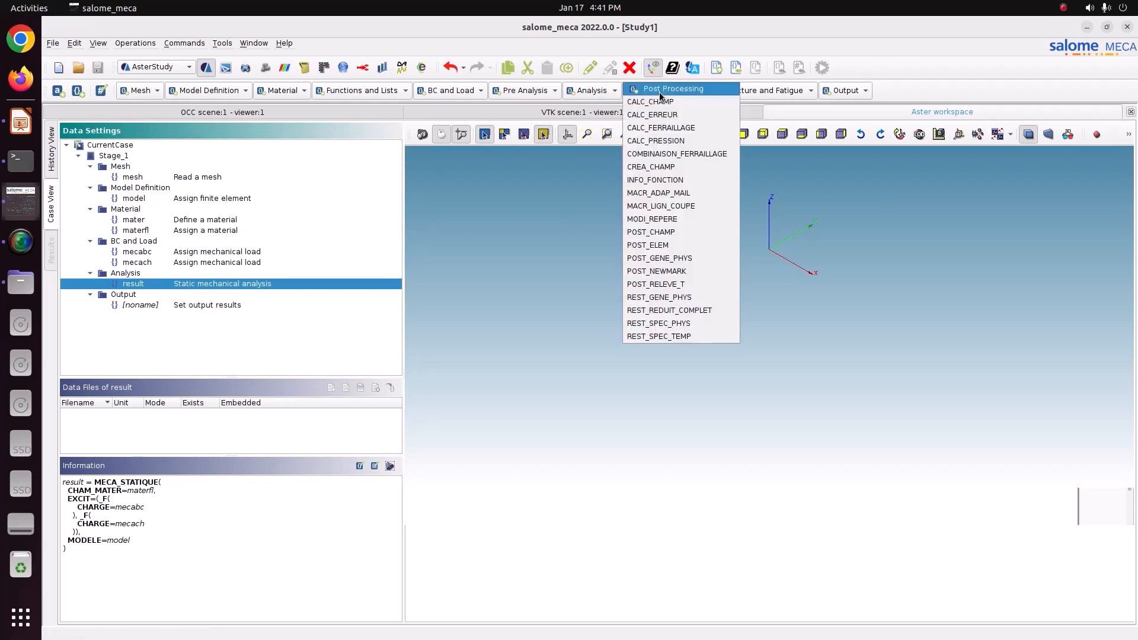
pyautogui.click(655, 102)
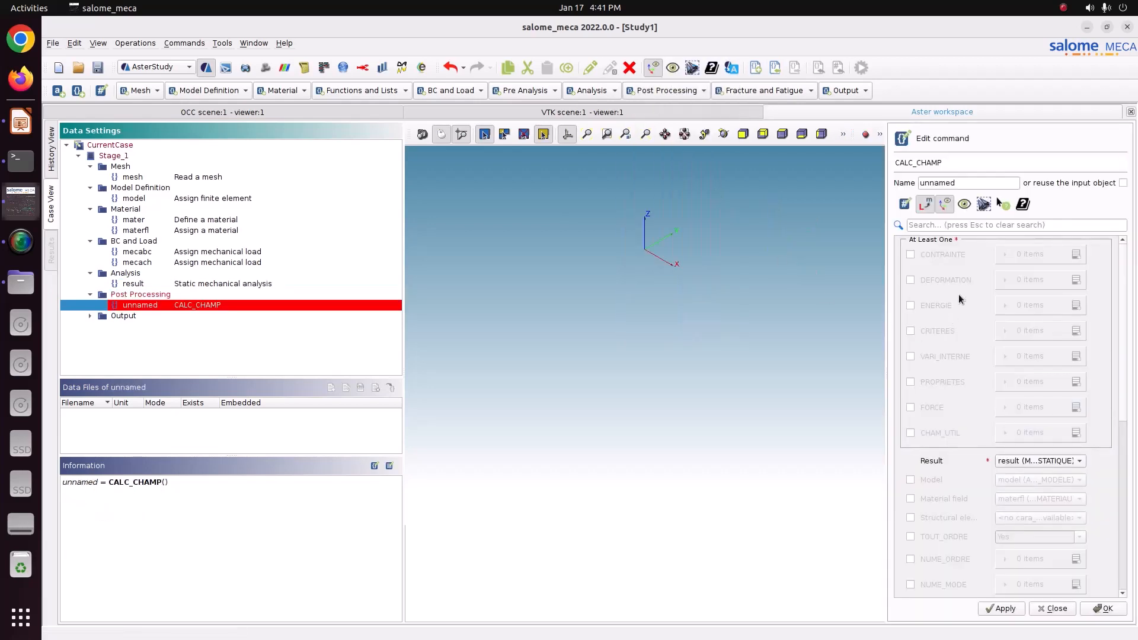
pyautogui.click(944, 254)
pyautogui.click(944, 330)
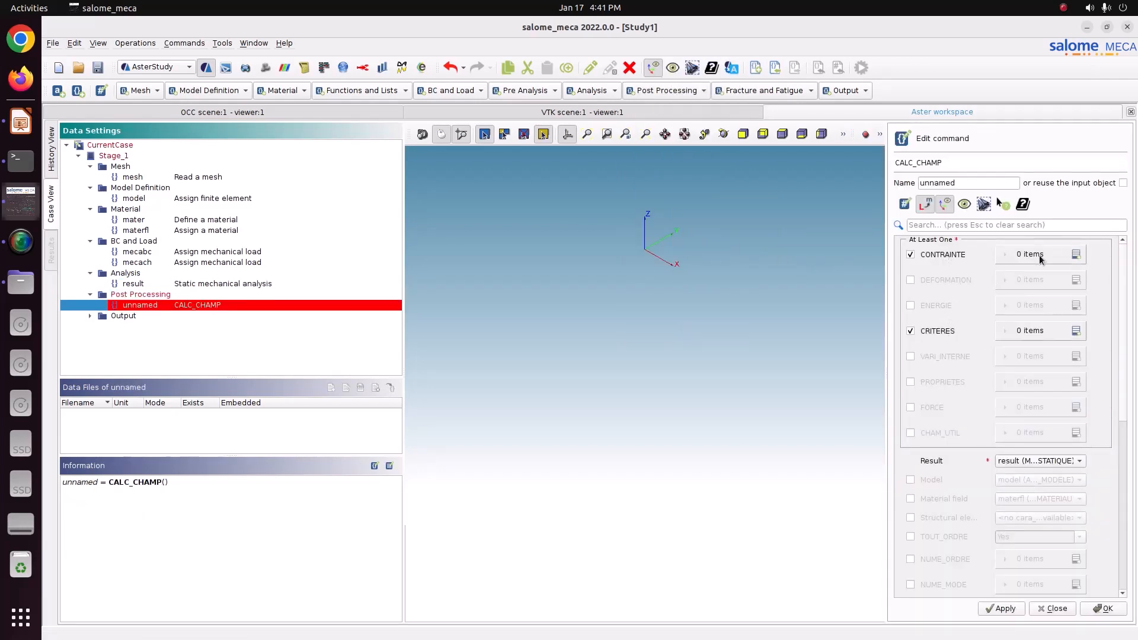
# Step: Add two CONTRAINTE items set to SIGM_ELNO and SIGM_NOEU
pyautogui.click(1077, 254)
pyautogui.click(1076, 255)
pyautogui.click(1036, 281)
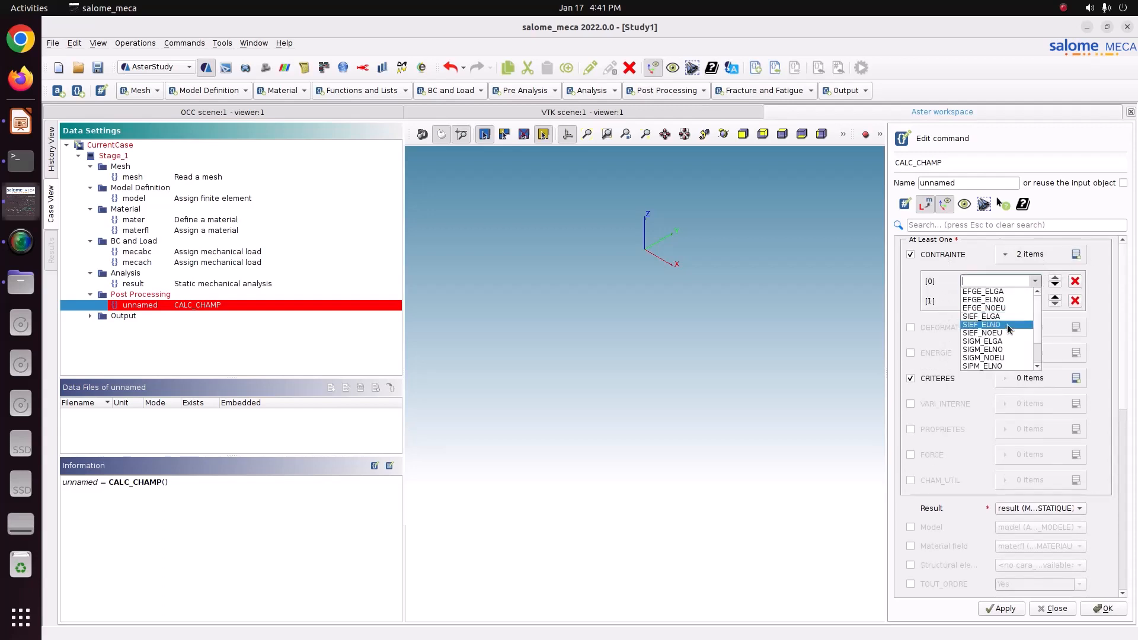
pyautogui.scroll(-2, 1005, 353)
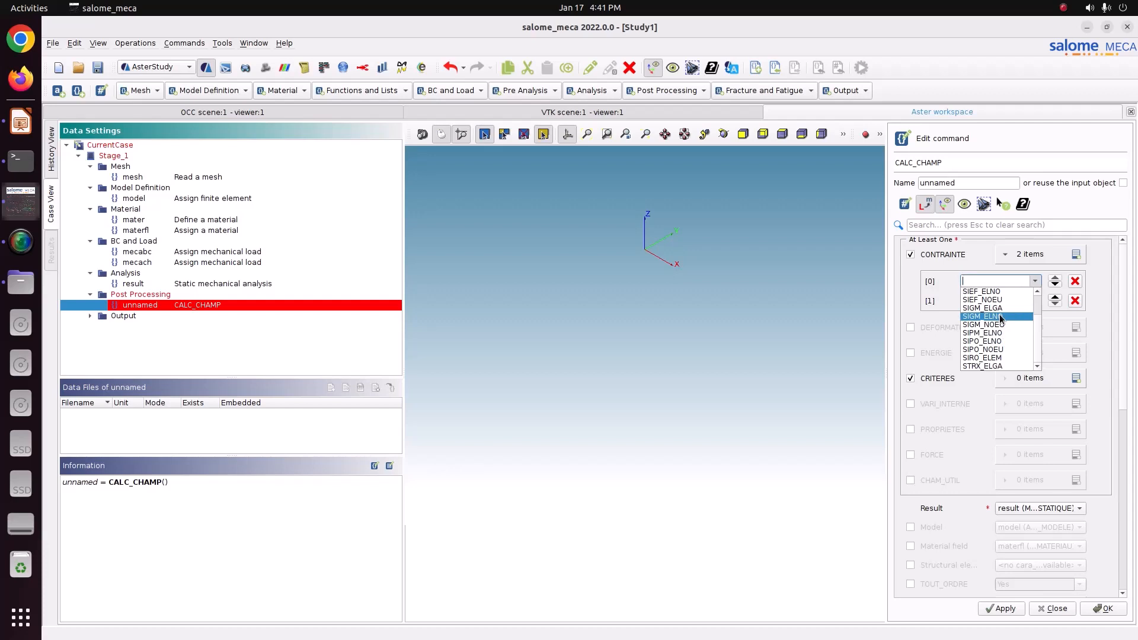
pyautogui.click(1002, 318)
pyautogui.click(1035, 301)
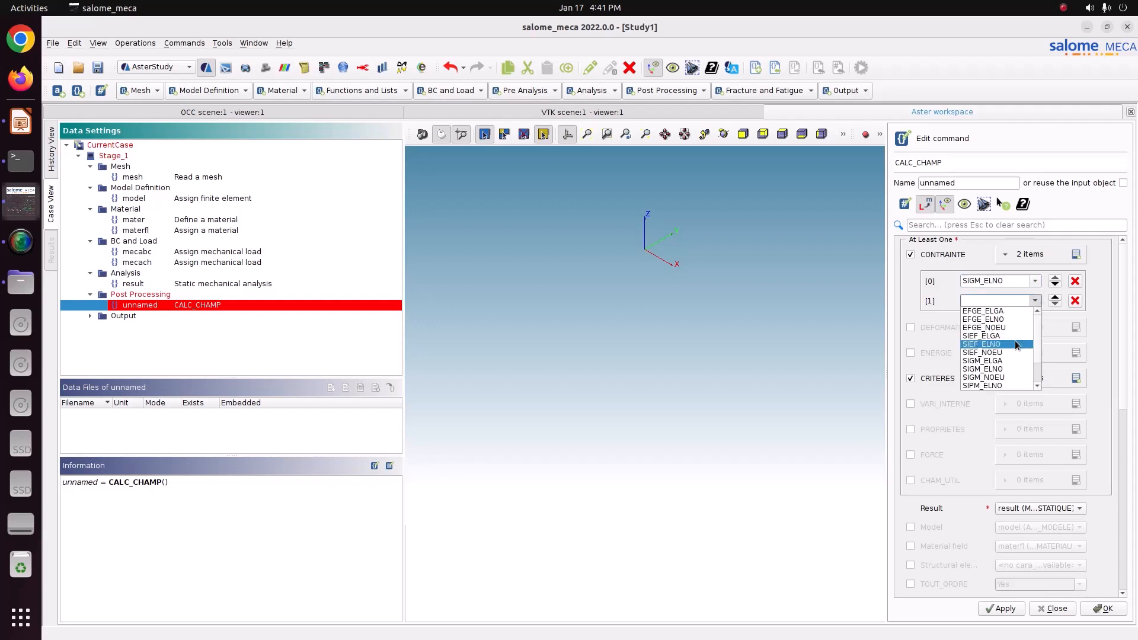
pyautogui.click(1013, 353)
pyautogui.click(1035, 301)
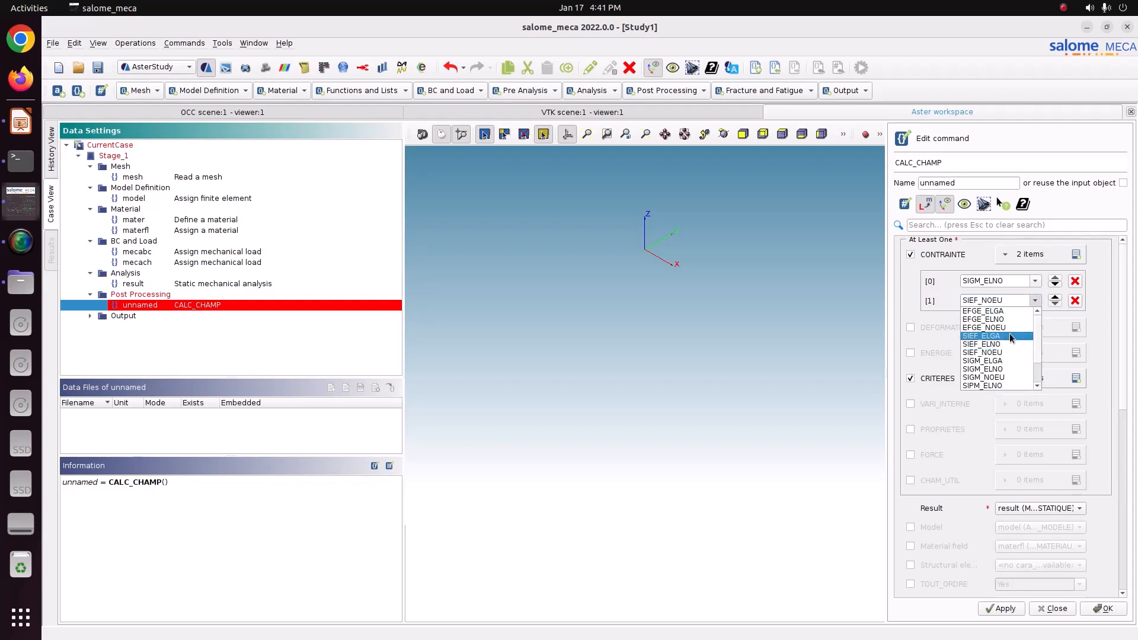
pyautogui.click(1009, 381)
# Step: Add two CRITERES items set to SIEQ_ELNO and SIEQ_NOEU
pyautogui.click(1076, 378)
pyautogui.click(1036, 405)
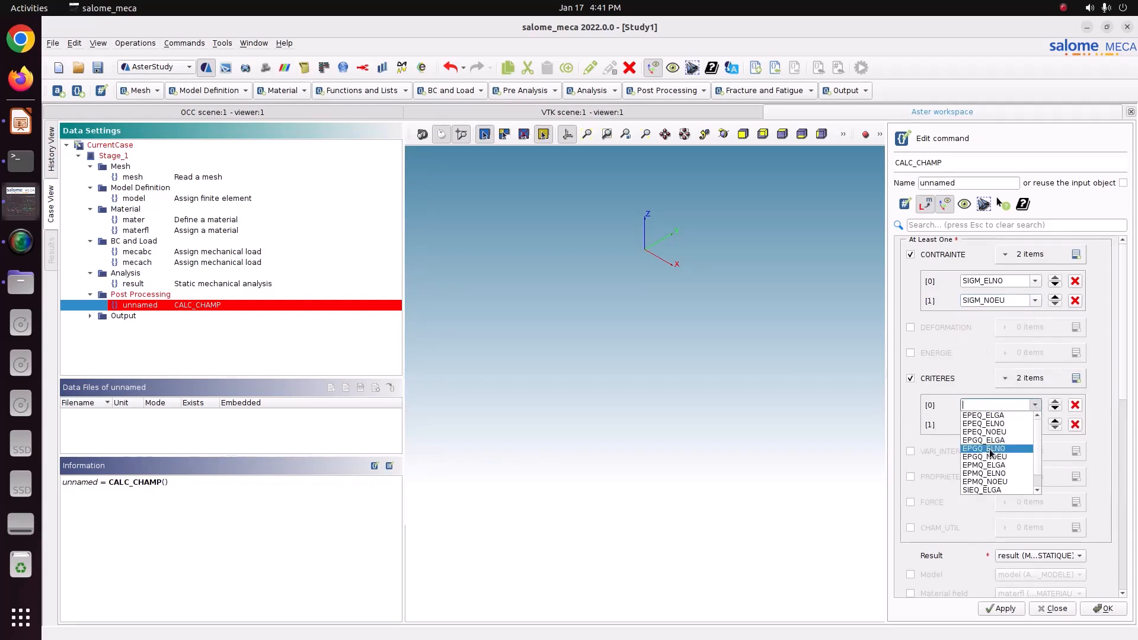
pyautogui.click(1002, 473)
pyautogui.click(1036, 405)
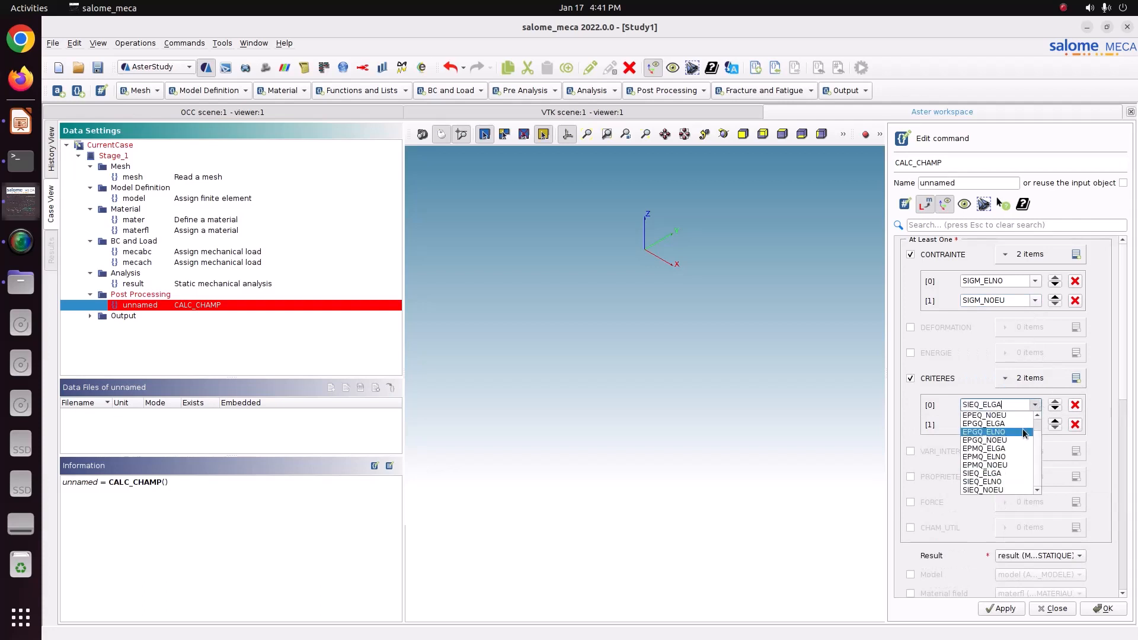
pyautogui.click(1016, 481)
pyautogui.click(1036, 425)
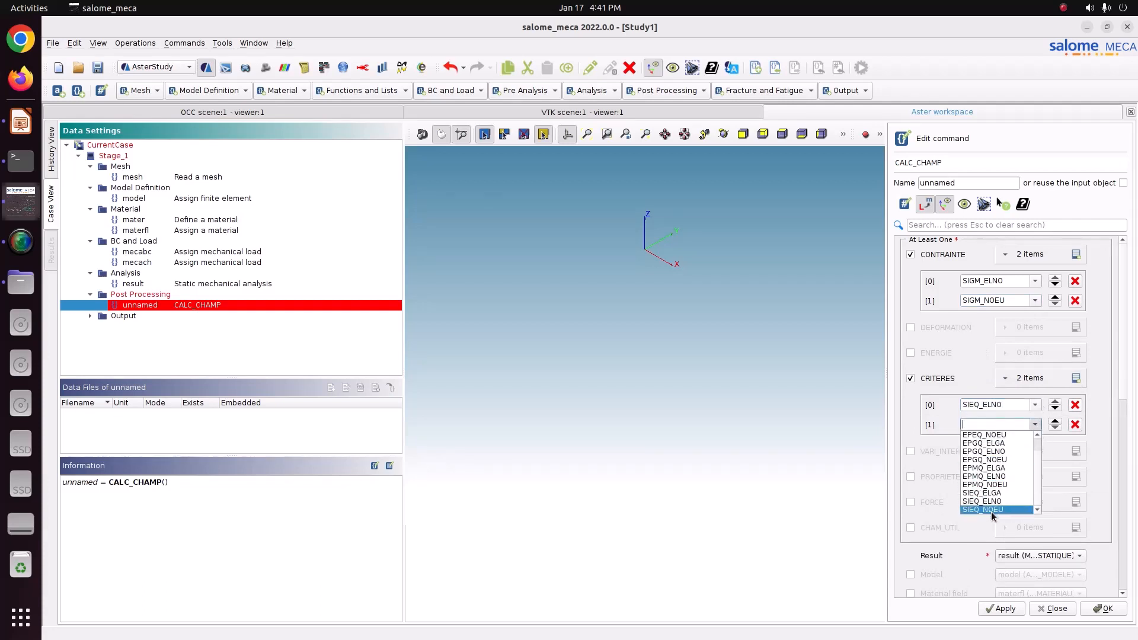
pyautogui.click(995, 511)
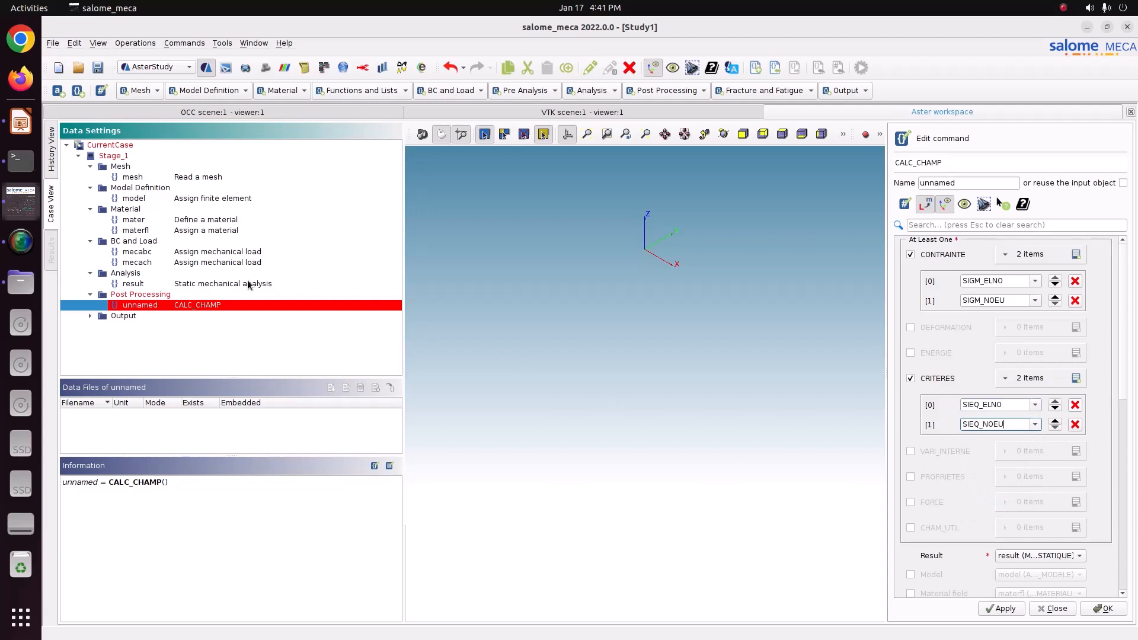
# Step: Reuse the input result object as the name and save the CALC_CHAMP command
pyautogui.click(1122, 183)
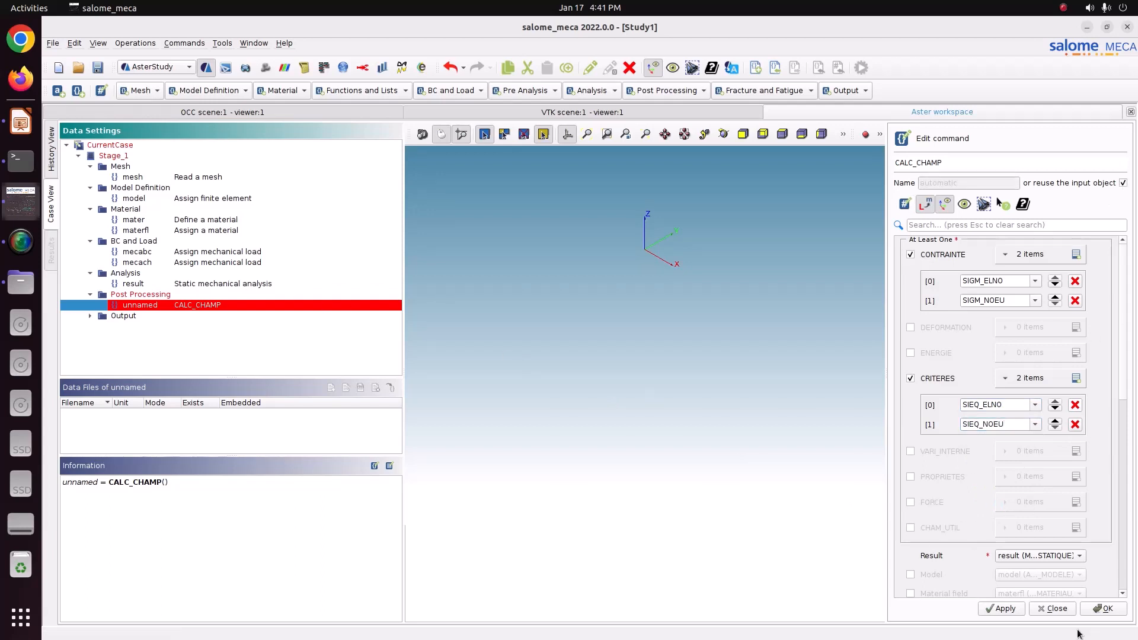
pyautogui.click(1021, 611)
pyautogui.click(1102, 610)
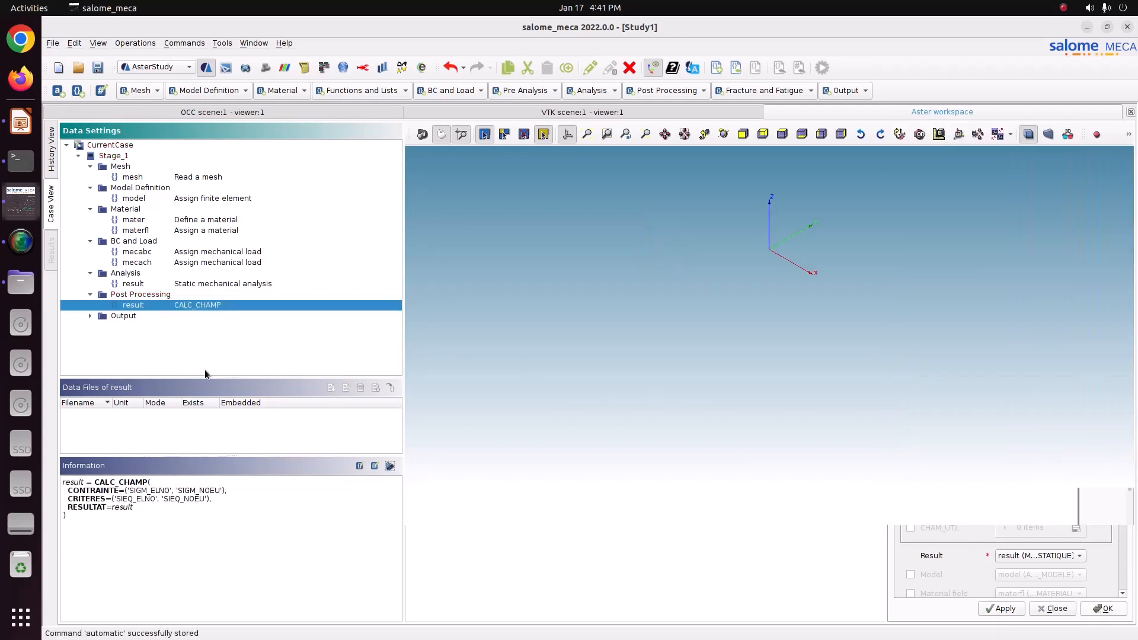
# Step: Edit the output results command so the result entry writes all fields with TOUT_CHAM set to Yes
pyautogui.click(90, 317)
pyautogui.doubleClick(137, 326)
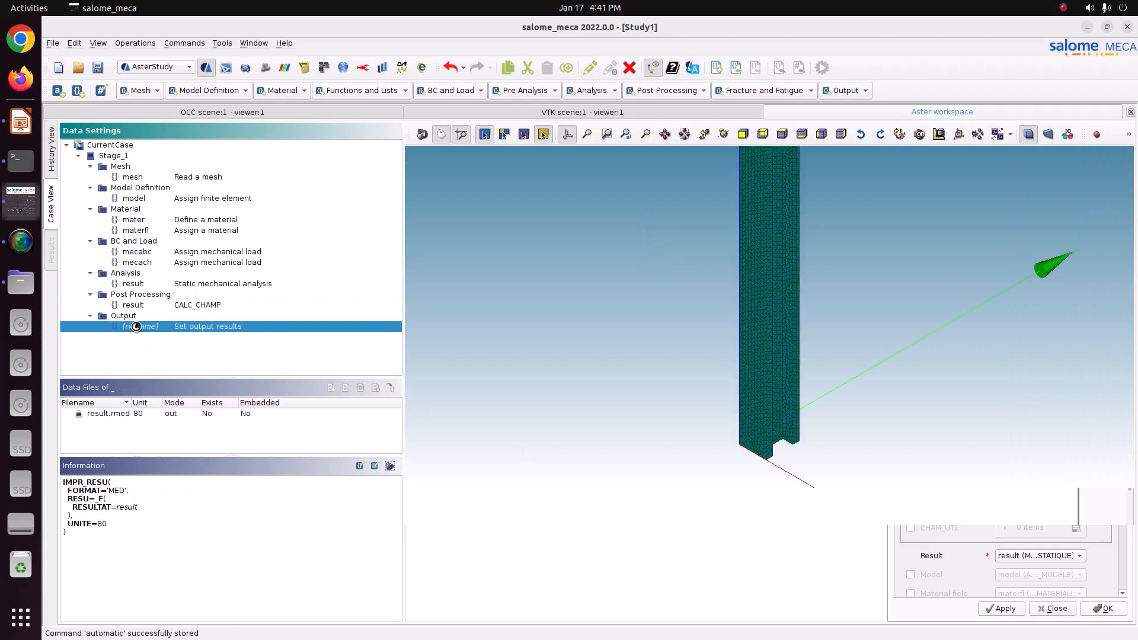
pyautogui.click(966, 274)
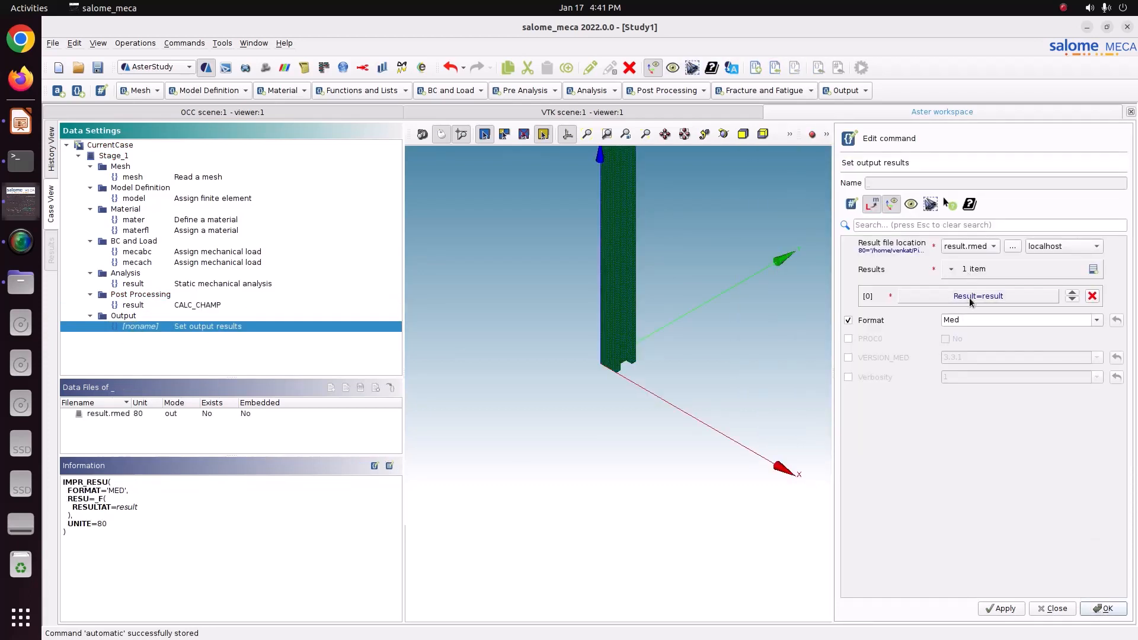
pyautogui.doubleClick(970, 298)
pyautogui.click(970, 290)
pyautogui.click(964, 307)
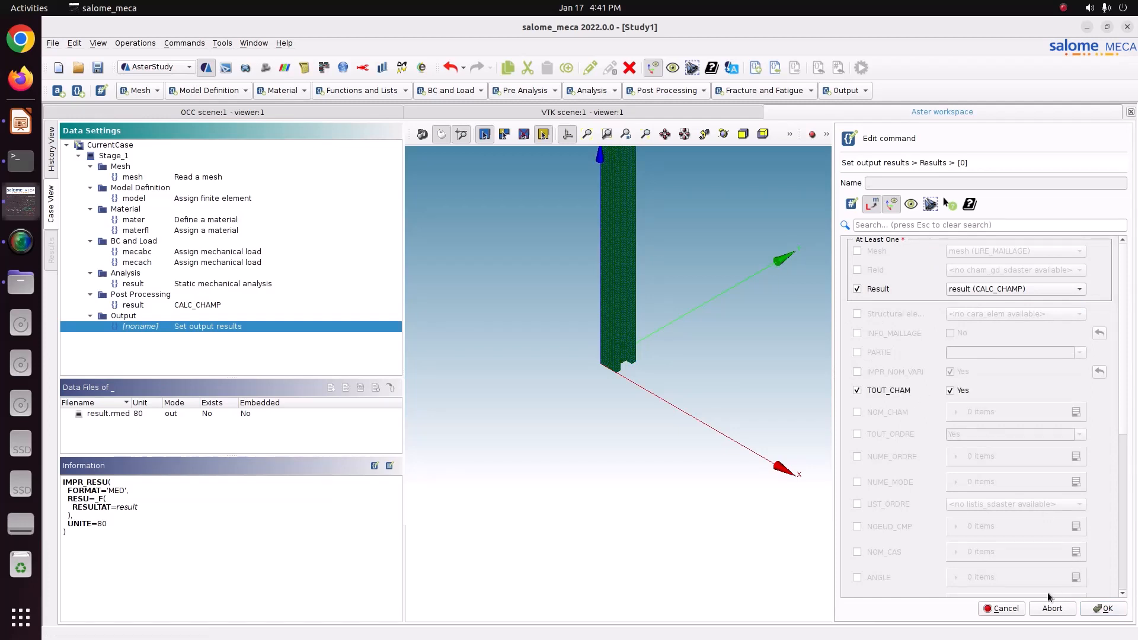
pyautogui.click(1097, 607)
pyautogui.click(1015, 610)
pyautogui.click(1103, 609)
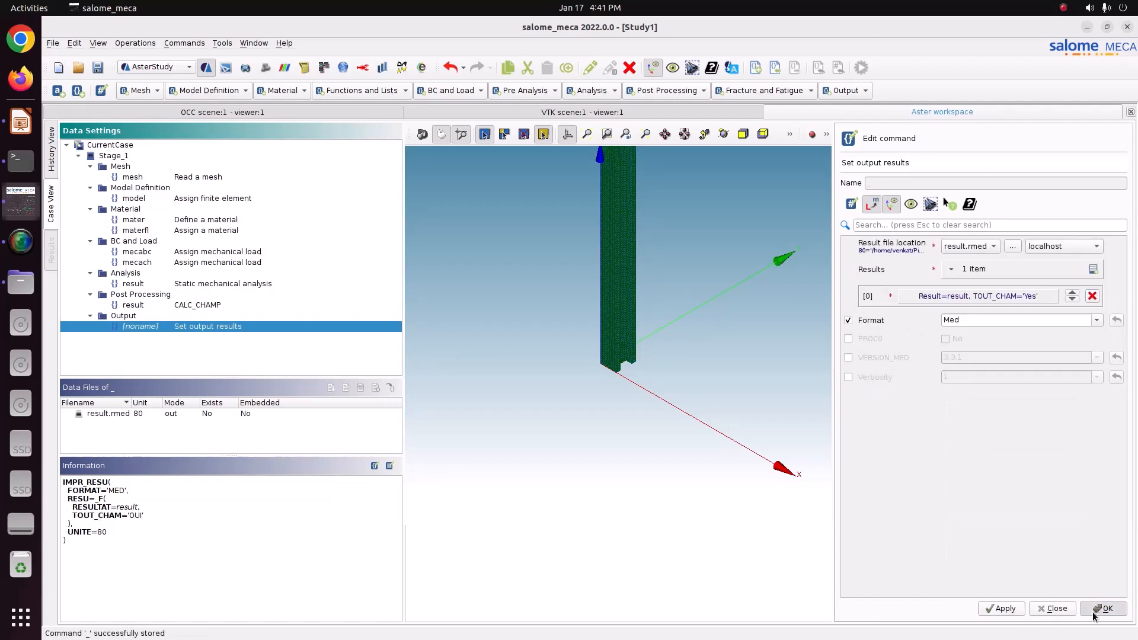
# Step: Review each command of Stage_1 in the case tree one by one
pyautogui.click(142, 177)
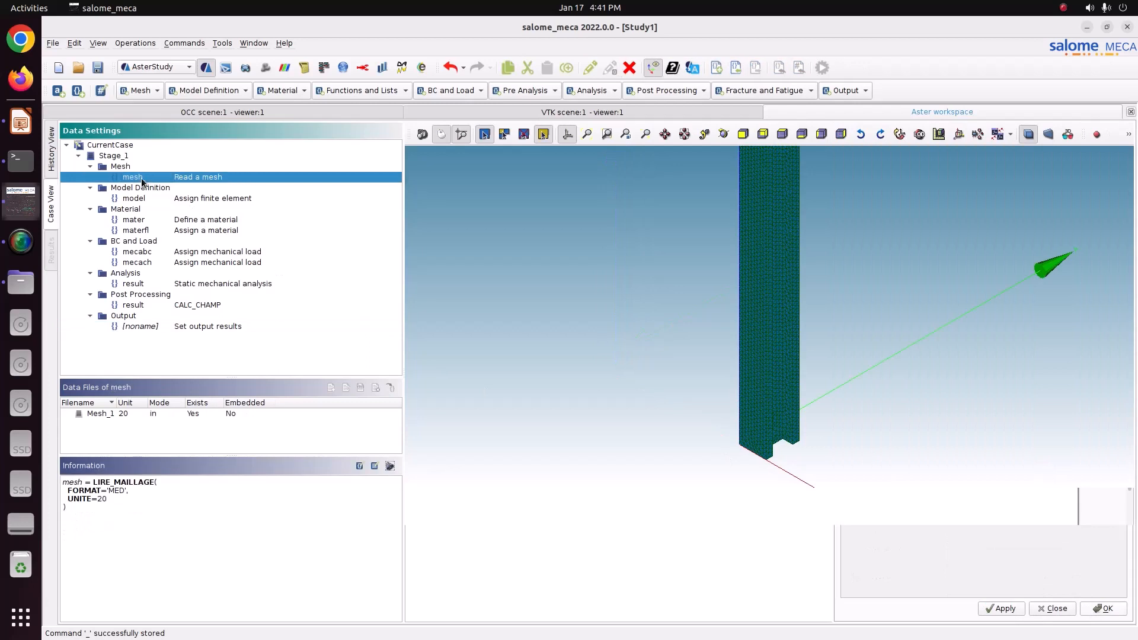
pyautogui.click(148, 198)
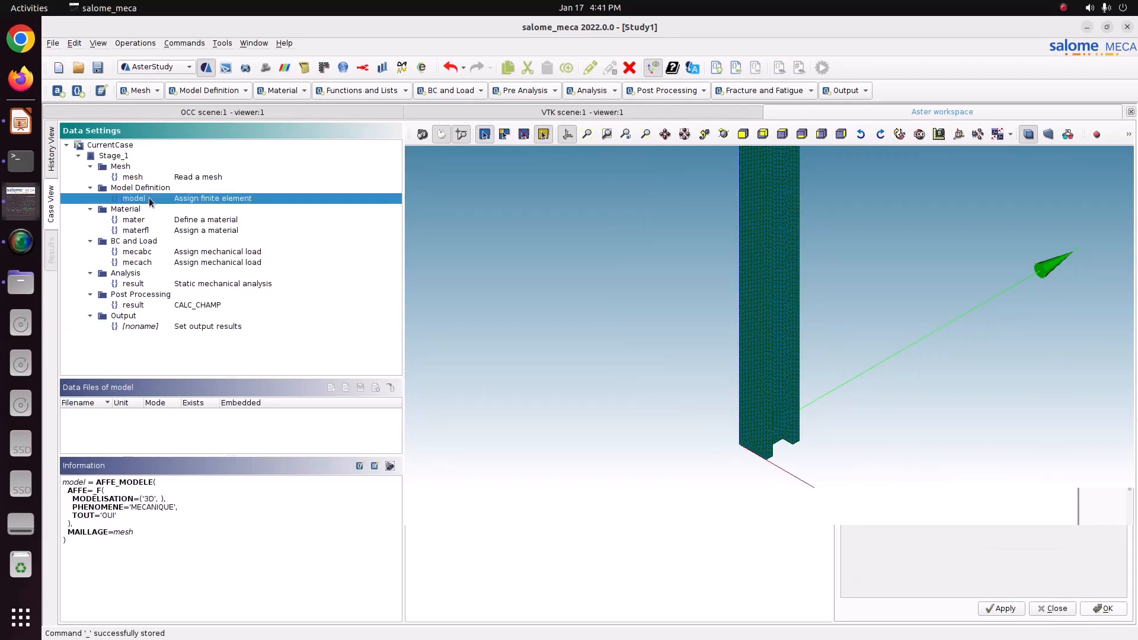
pyautogui.click(157, 221)
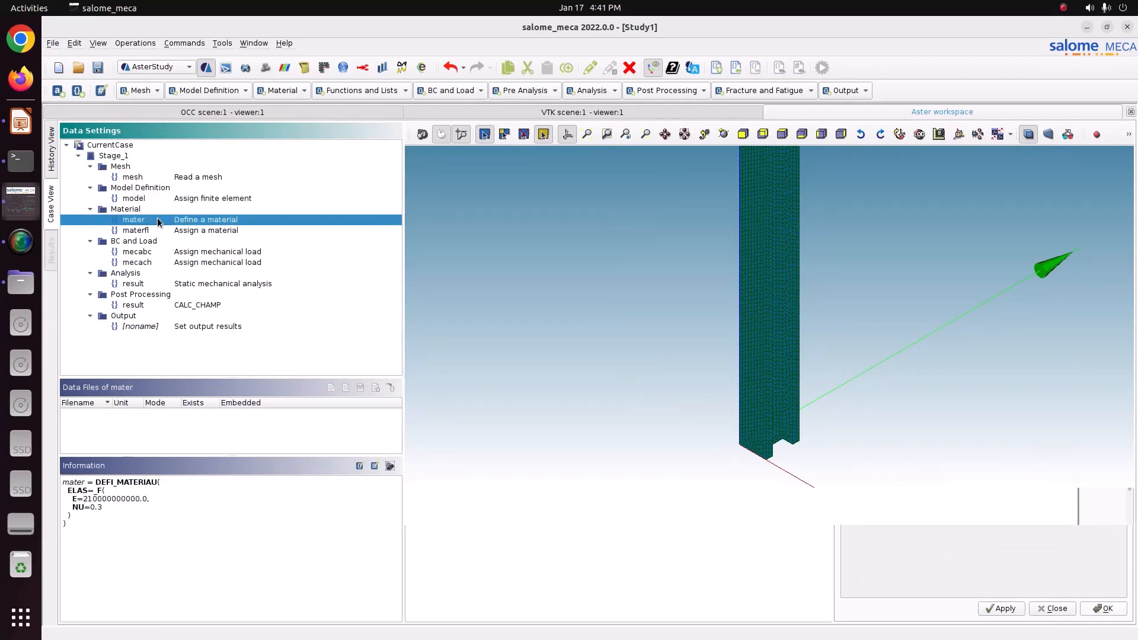
pyautogui.click(195, 234)
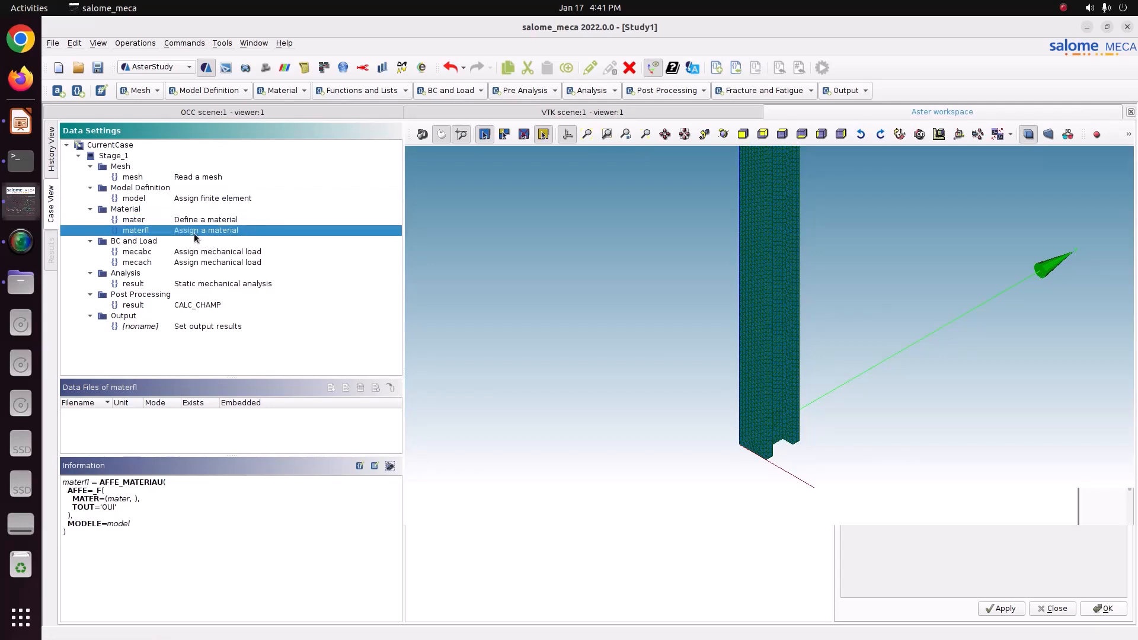
pyautogui.click(194, 247)
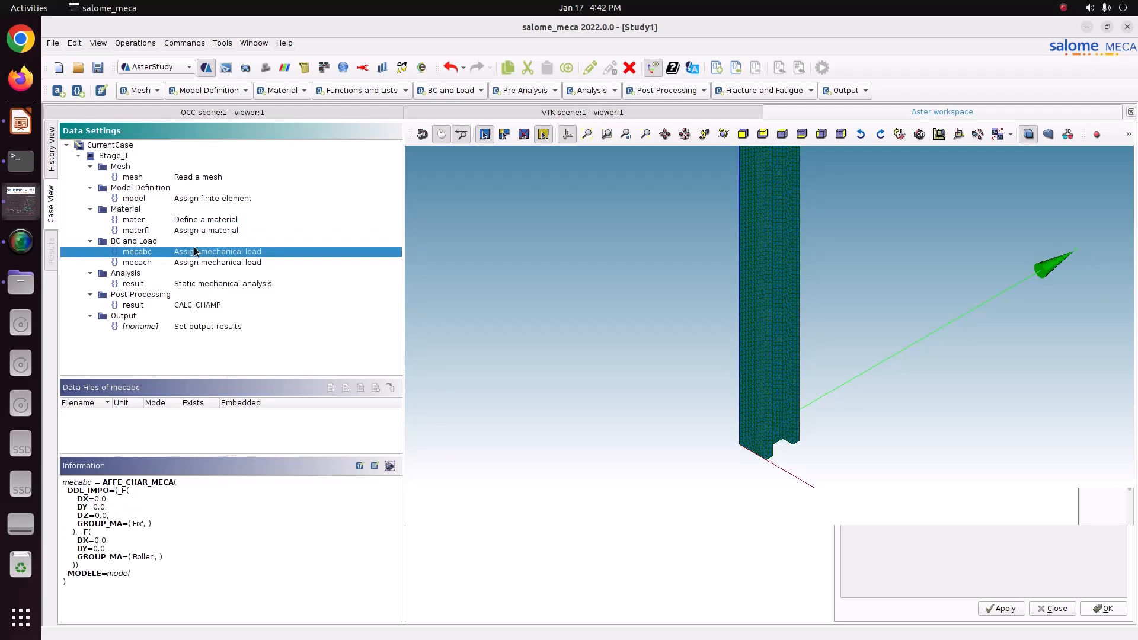
pyautogui.click(187, 264)
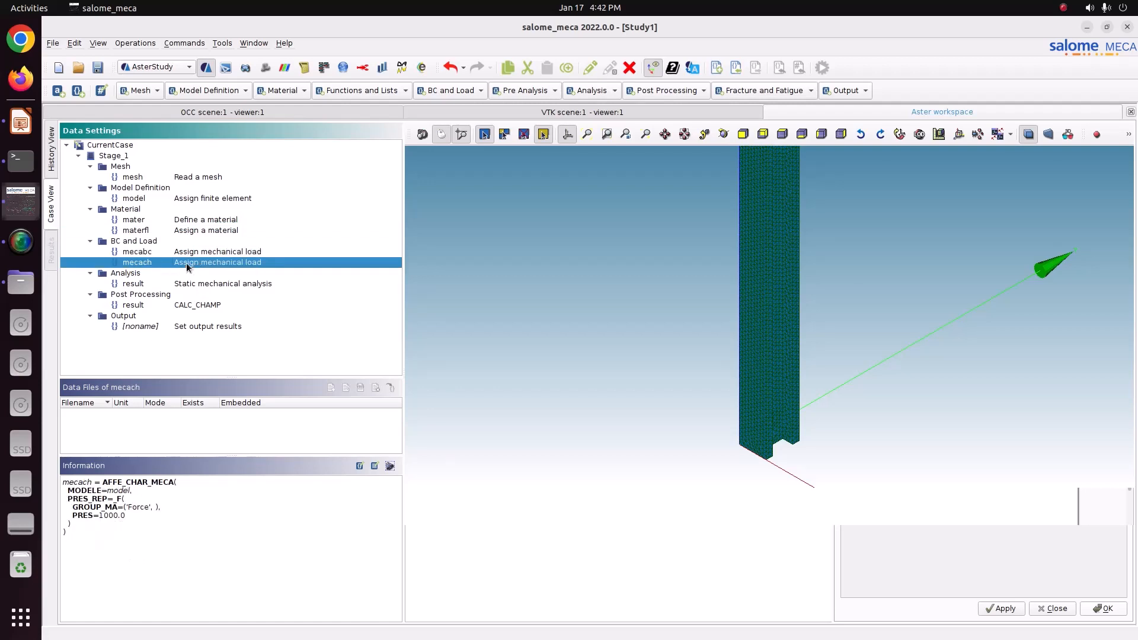
pyautogui.press('Up')
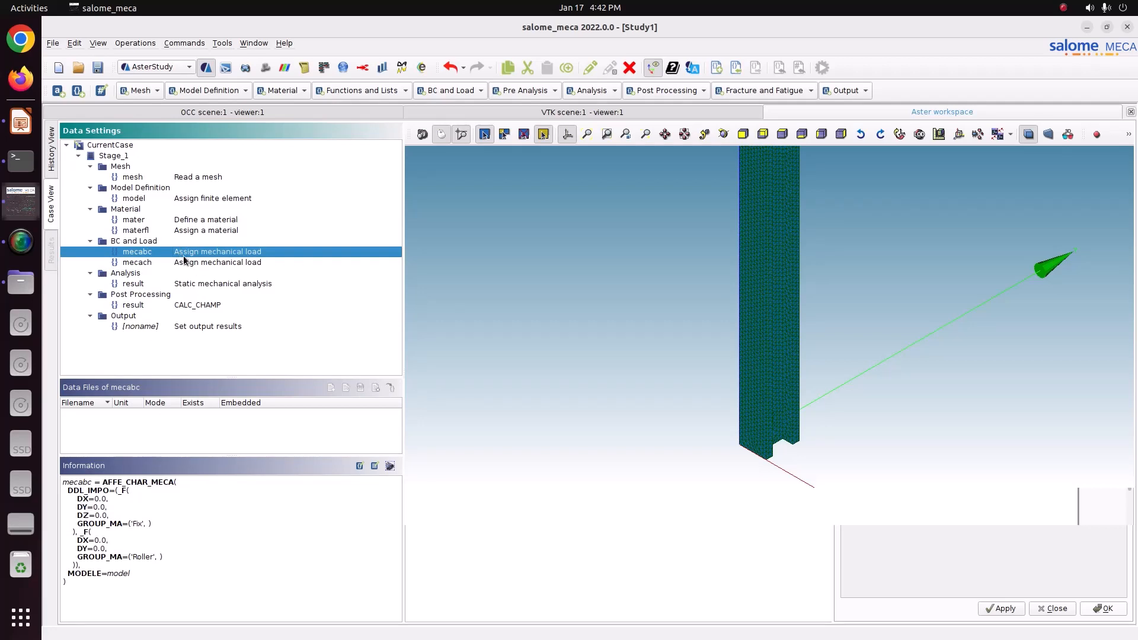
pyautogui.click(190, 262)
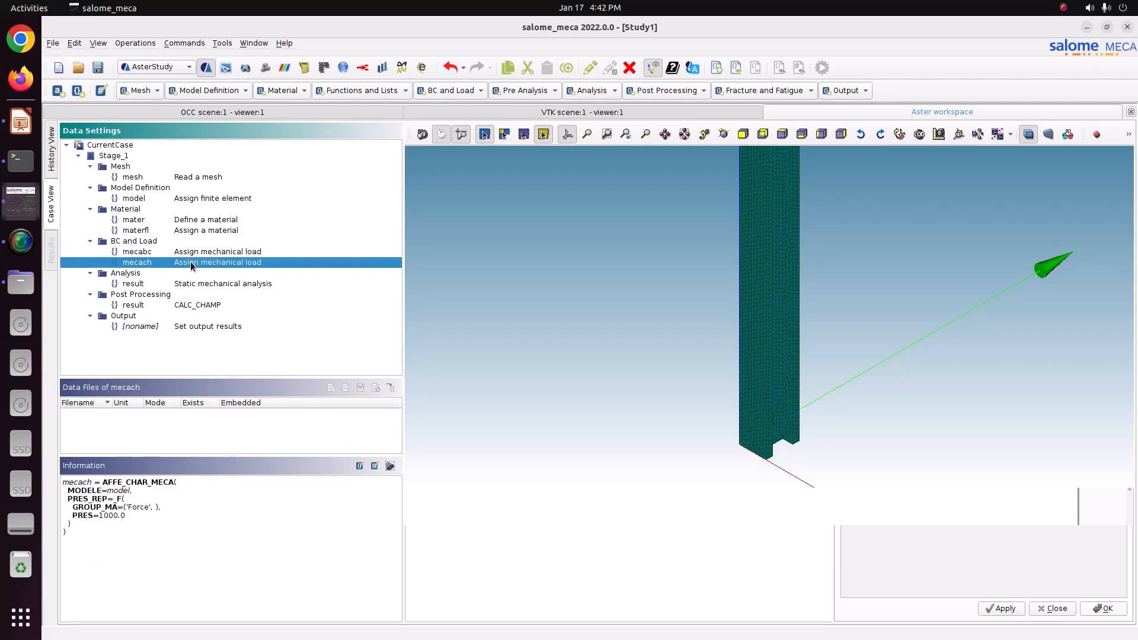
pyautogui.click(191, 285)
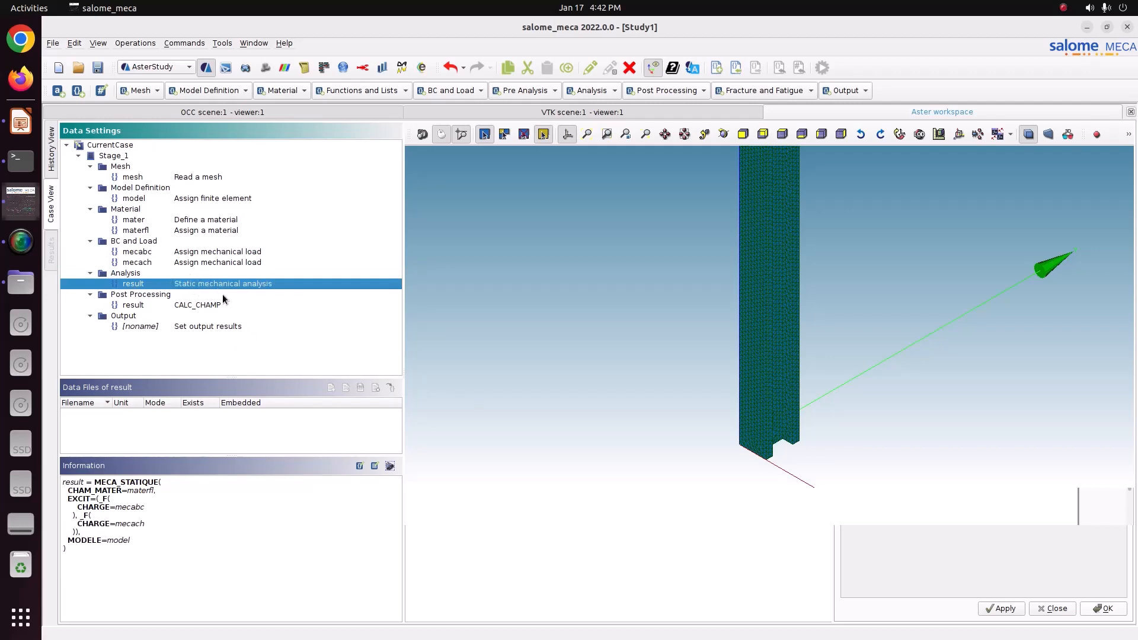
pyautogui.click(203, 305)
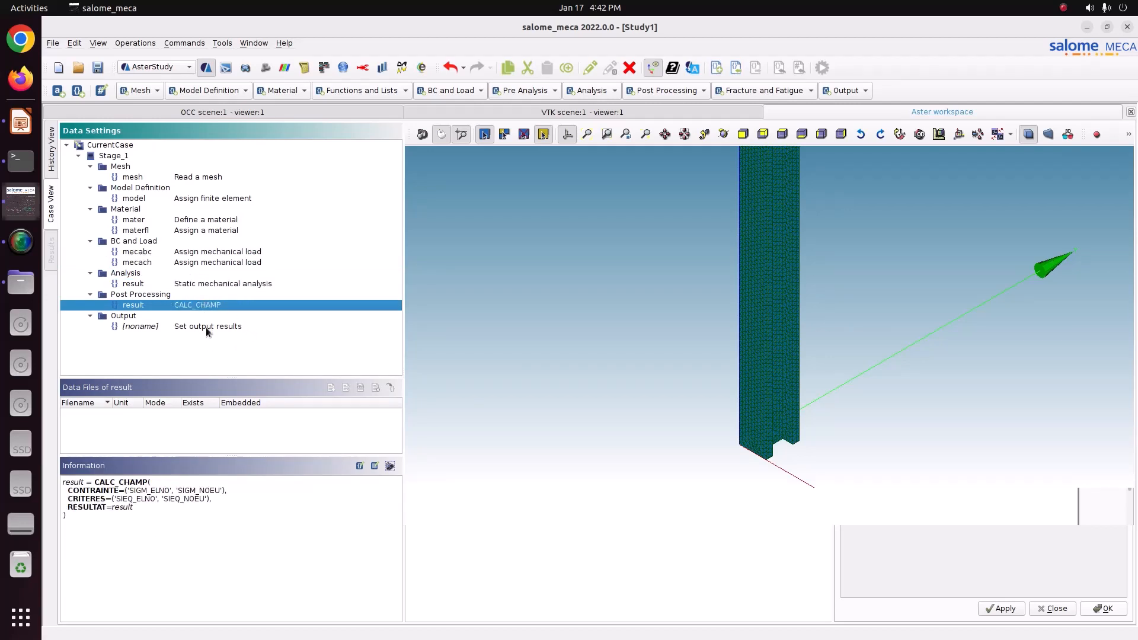
pyautogui.click(205, 328)
# Step: Save the study and run the case from the history view with auto refresh every 5 s
pyautogui.click(99, 69)
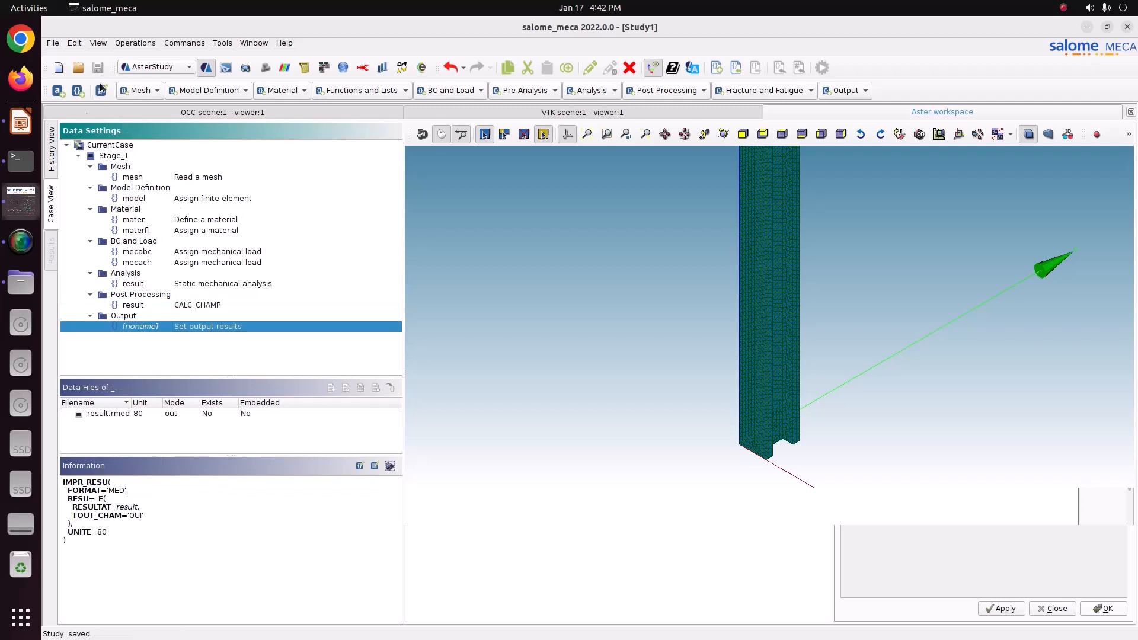
pyautogui.click(52, 155)
pyautogui.click(369, 146)
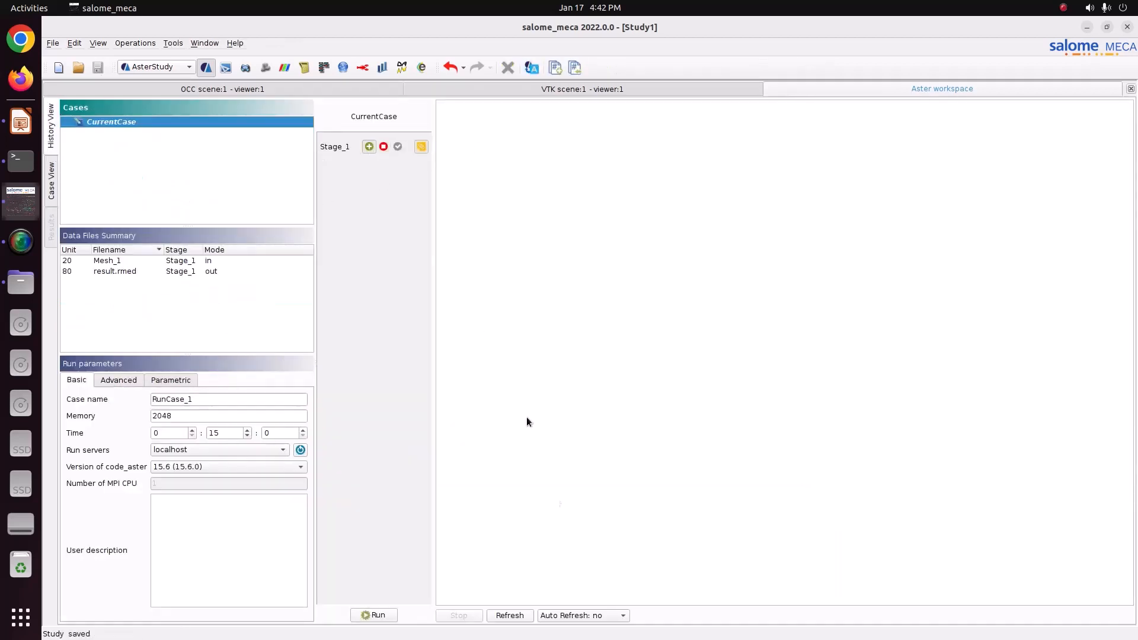
pyautogui.click(616, 617)
pyautogui.click(623, 557)
pyautogui.click(376, 615)
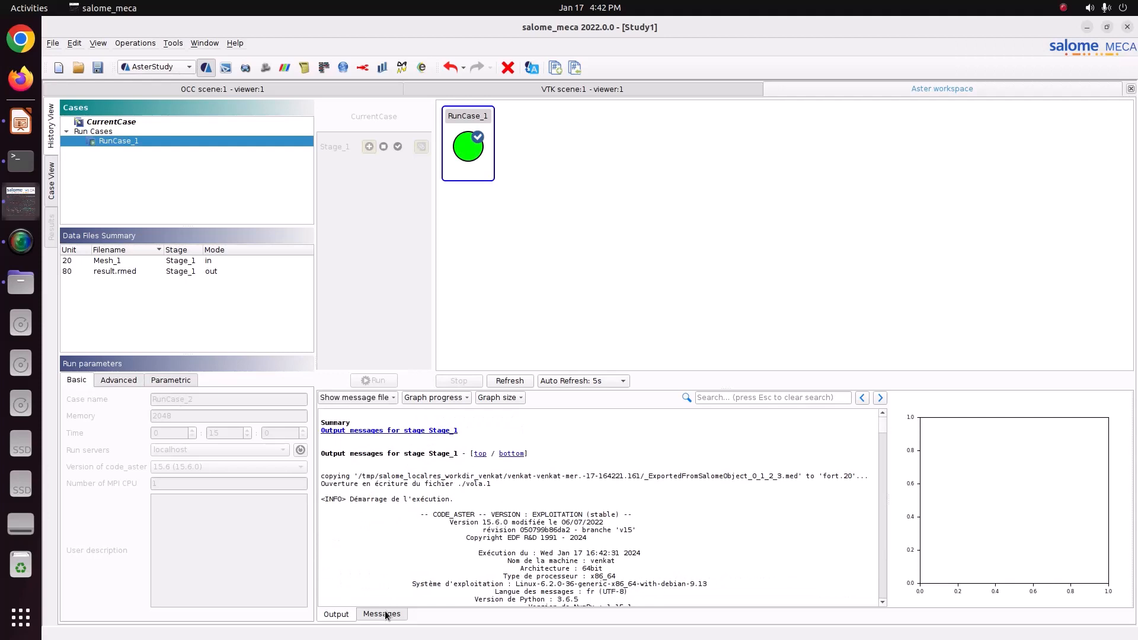
# Step: Switch to the ParaViS module
pyautogui.click(152, 70)
pyautogui.click(164, 122)
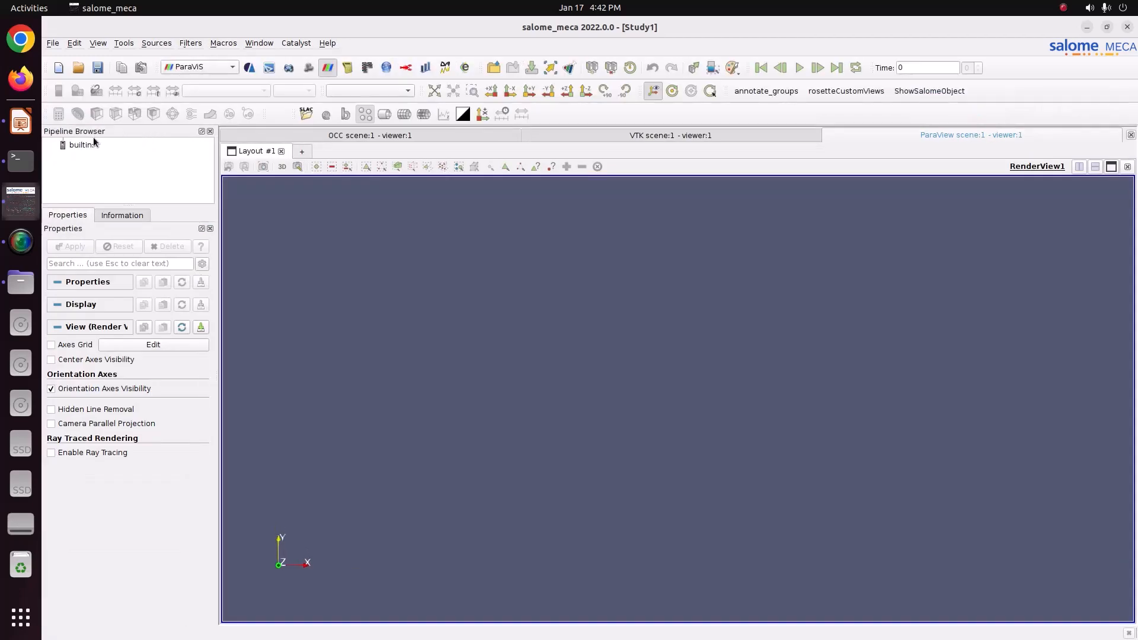
# Step: Open result.rmed from the CODE_ASTER/76_I_section folder in the pipeline and apply it
pyautogui.click(92, 145)
pyautogui.rightClick(92, 145)
pyautogui.click(110, 148)
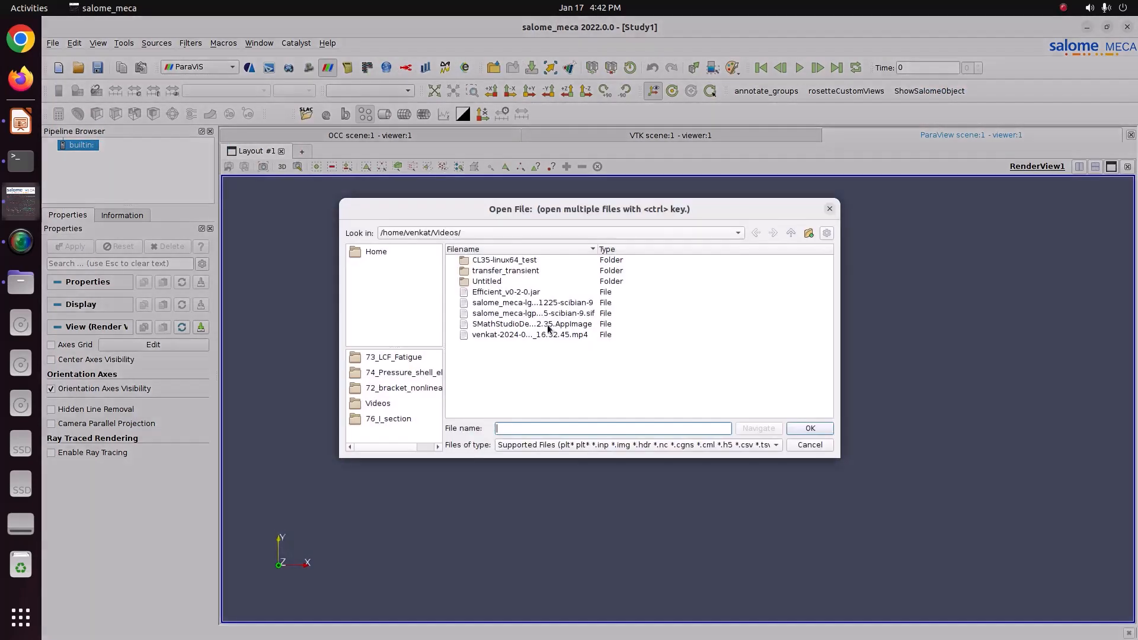
pyautogui.doubleClick(524, 366)
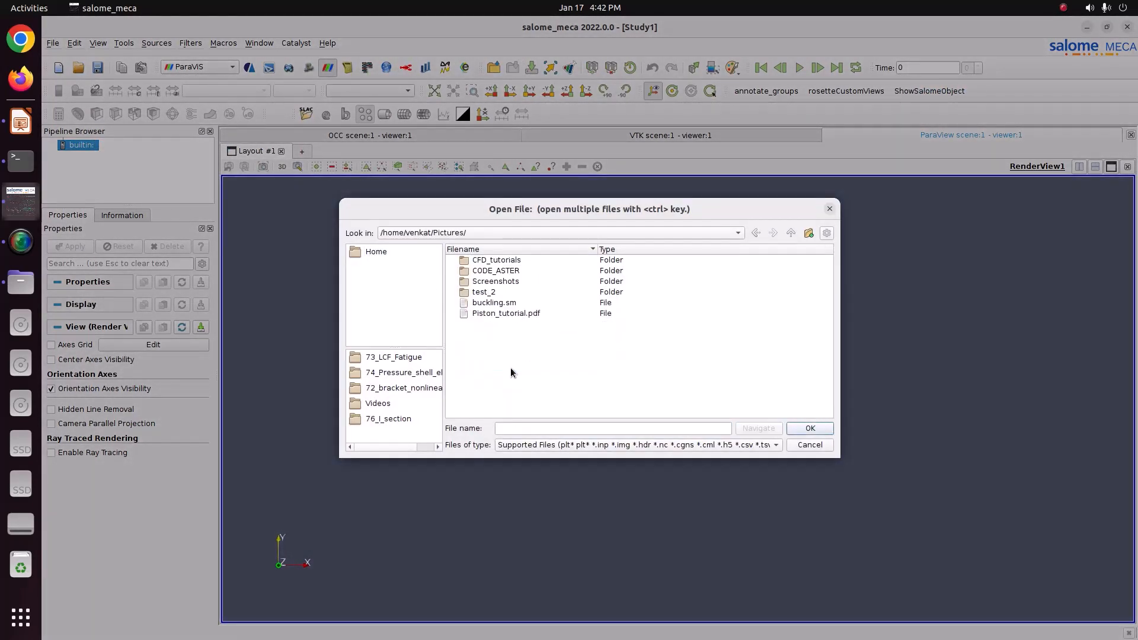
pyautogui.doubleClick(505, 270)
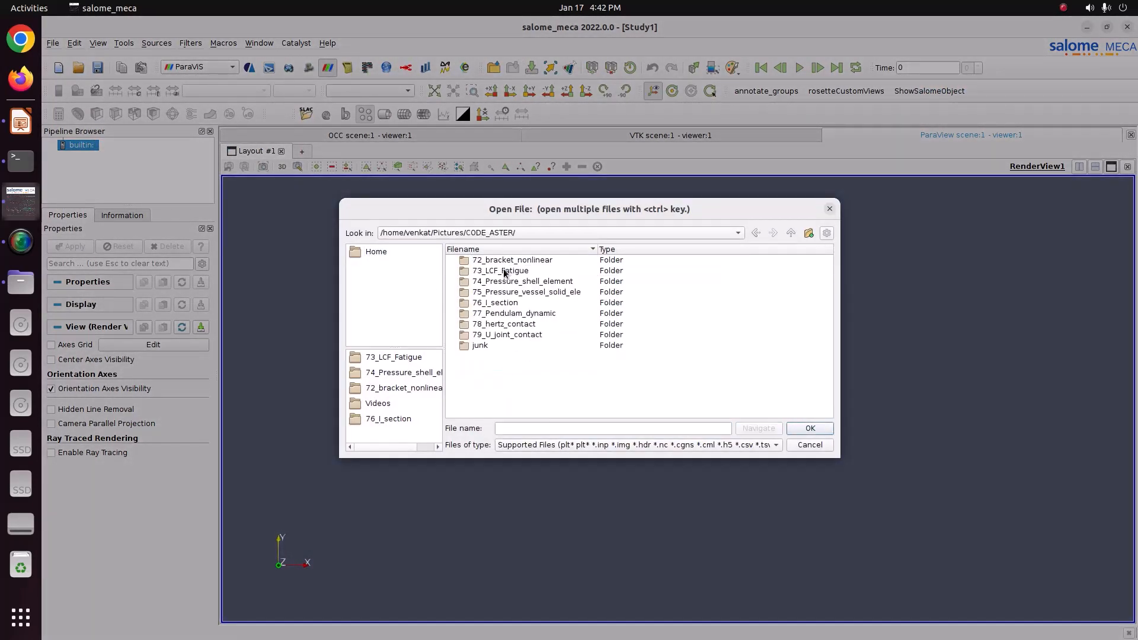
pyautogui.doubleClick(506, 303)
pyautogui.doubleClick(523, 292)
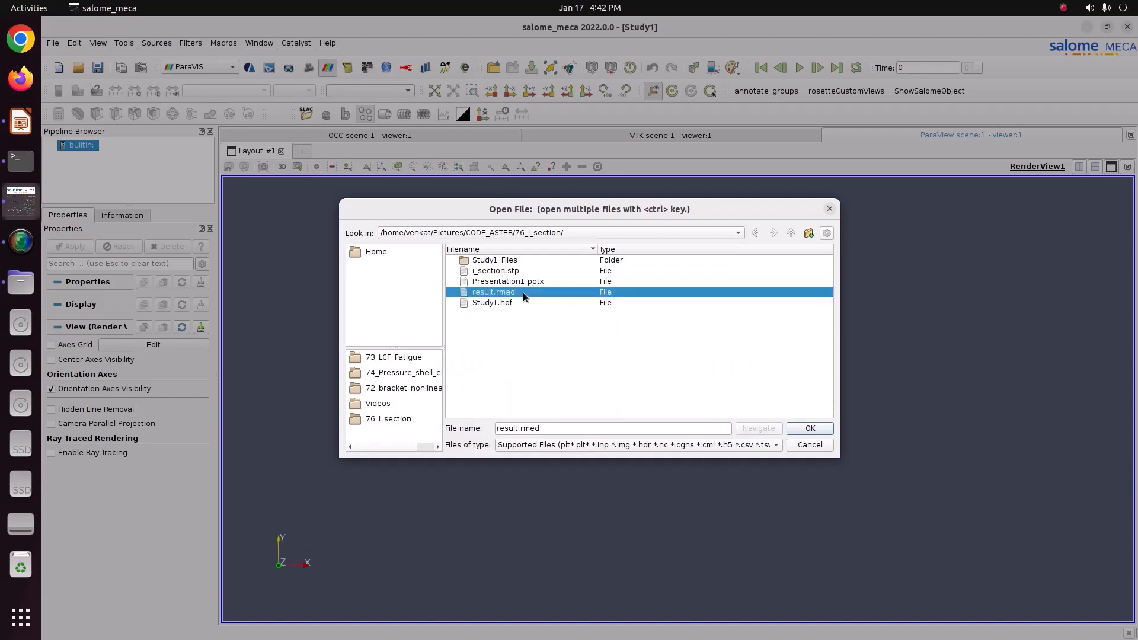
pyautogui.click(72, 246)
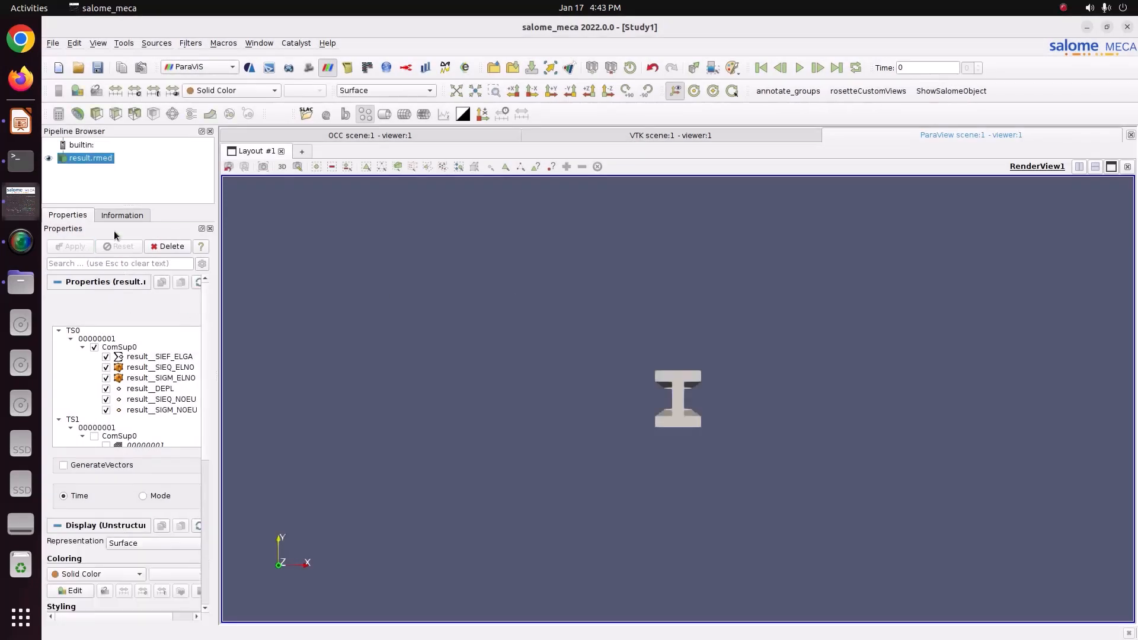
# Step: Color the beam by the result__DEPL displacement field
pyautogui.click(232, 90)
pyautogui.click(237, 102)
pyautogui.moveTo(379, 226); pyautogui.dragTo(453, 304)
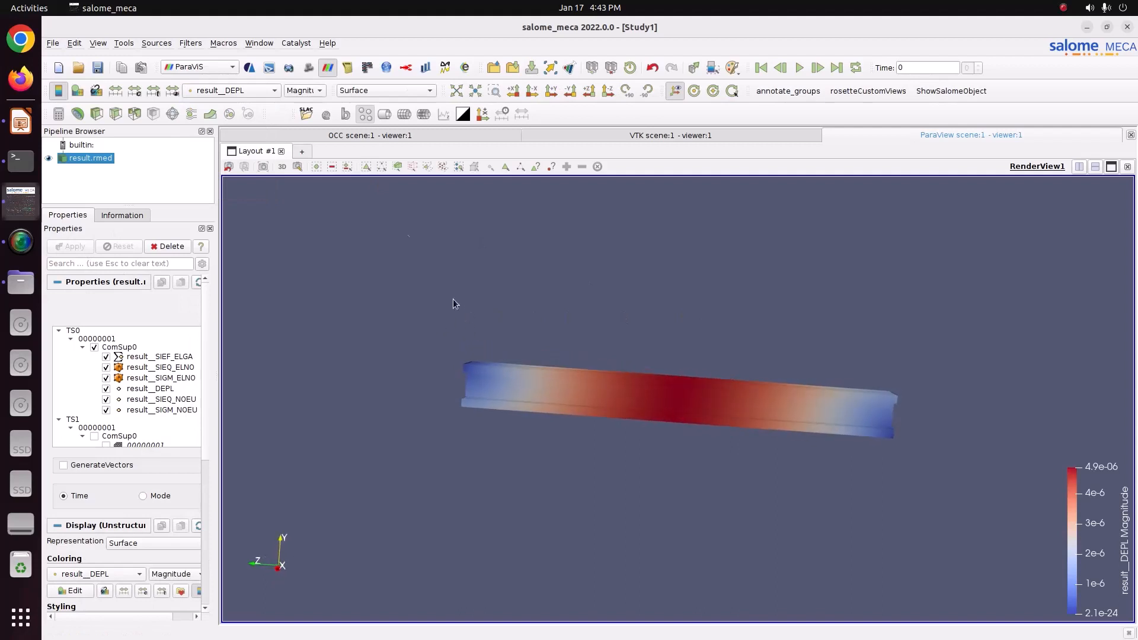
# Step: Show the DY component of the displacement coloring
pyautogui.click(315, 91)
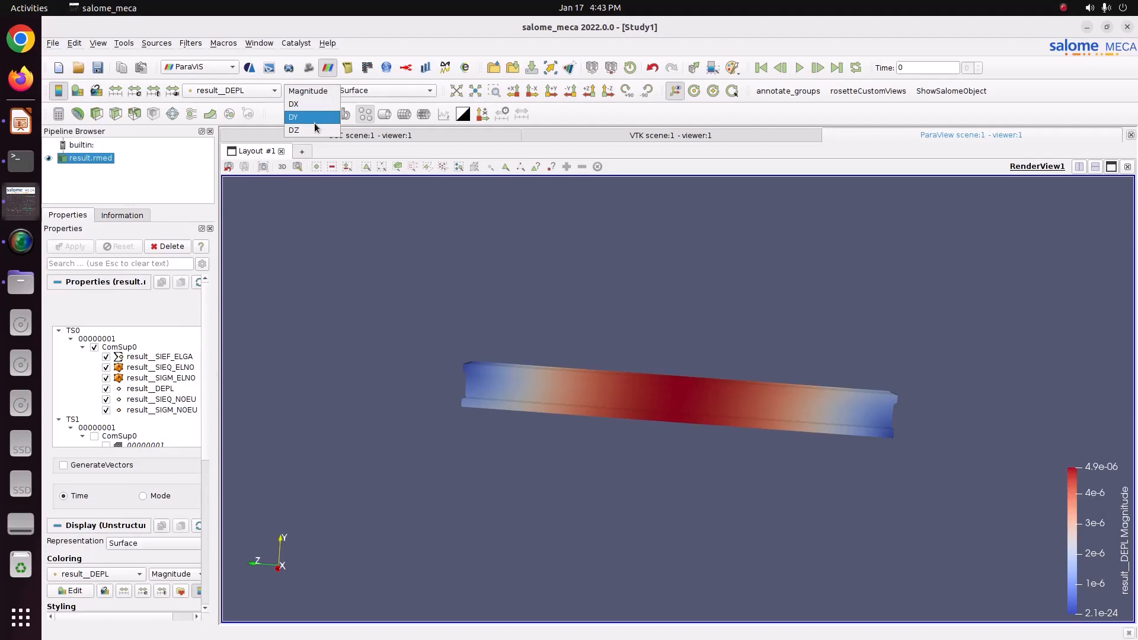
pyautogui.click(309, 117)
pyautogui.moveTo(528, 323); pyautogui.dragTo(511, 373)
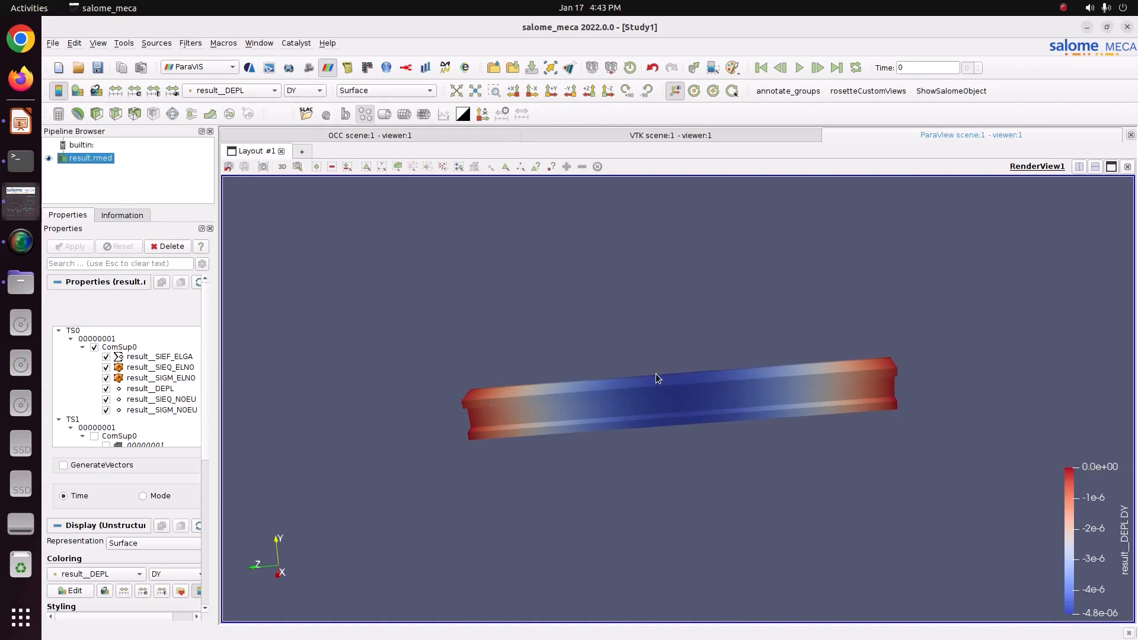
# Step: Add a Warp By Vector filter on result__DEPL with a scale factor of 92782.5 and apply it
pyautogui.click(210, 114)
pyautogui.click(87, 251)
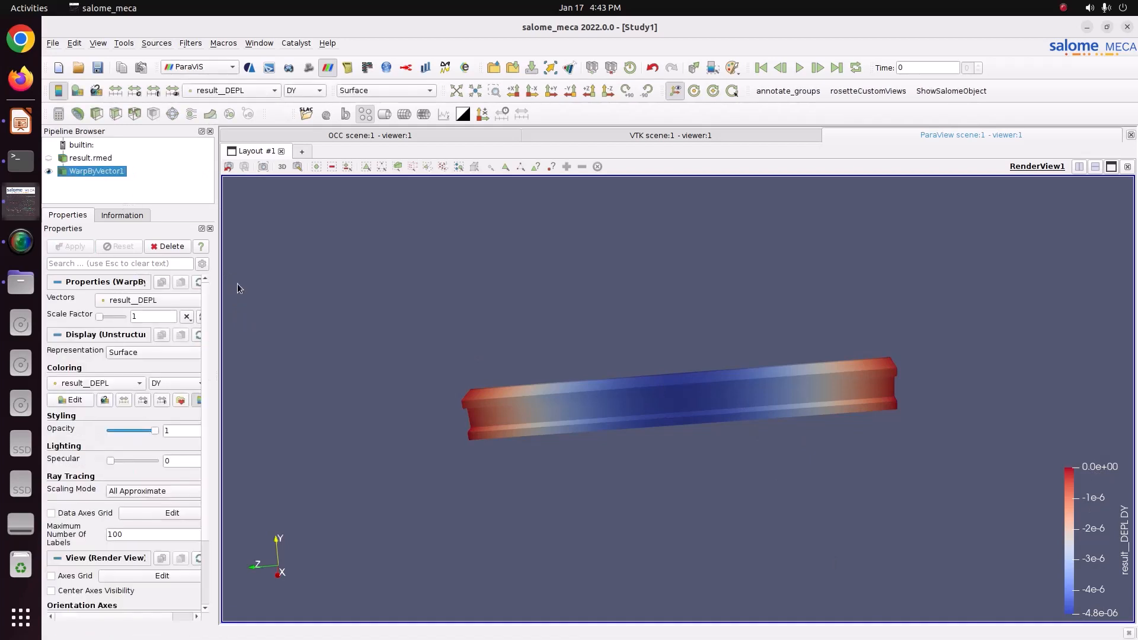
pyautogui.click(104, 316)
pyautogui.moveTo(103, 316); pyautogui.dragTo(105, 316)
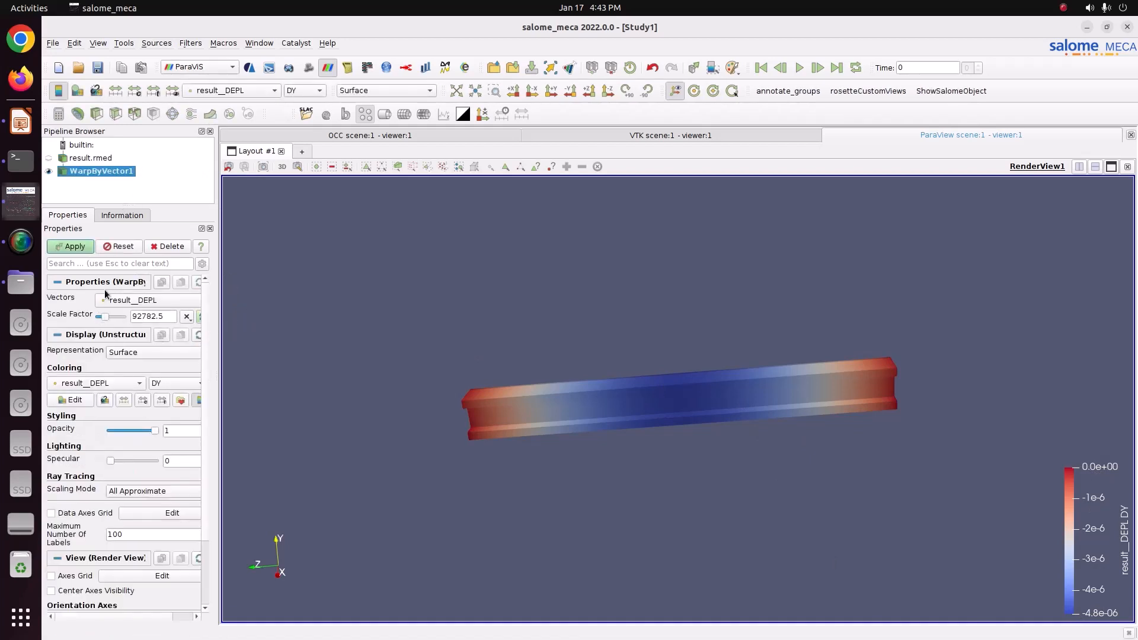
pyautogui.click(70, 246)
pyautogui.moveTo(404, 301); pyautogui.dragTo(445, 307)
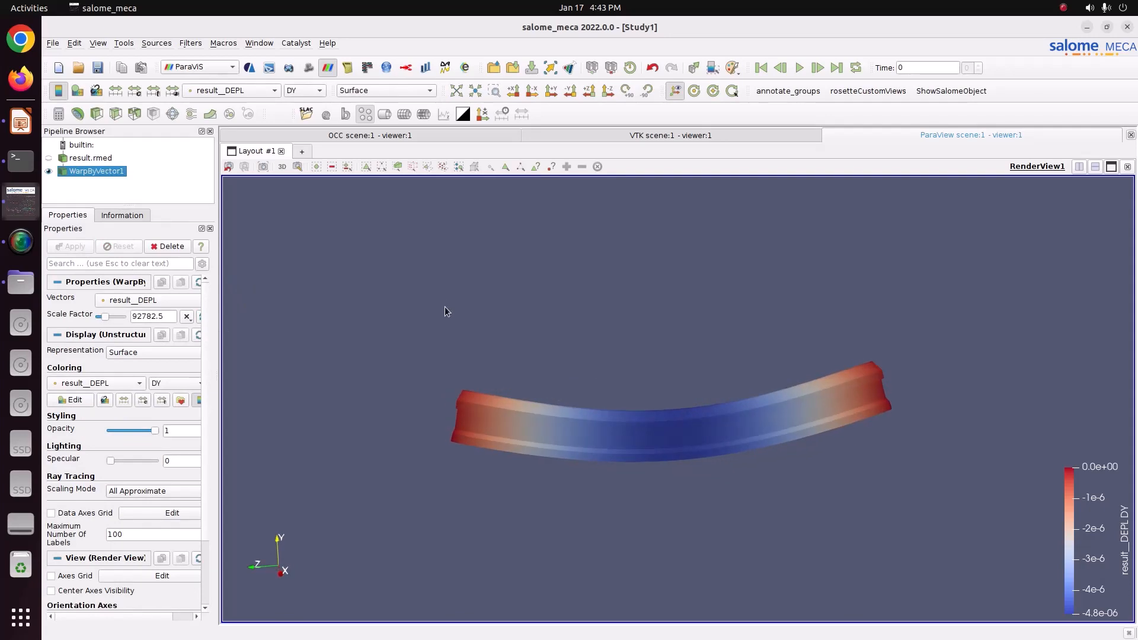
# Step: Apply the Blue to Red Rainbow color preset from the Rainbow presets to the displacement map
pyautogui.click(180, 401)
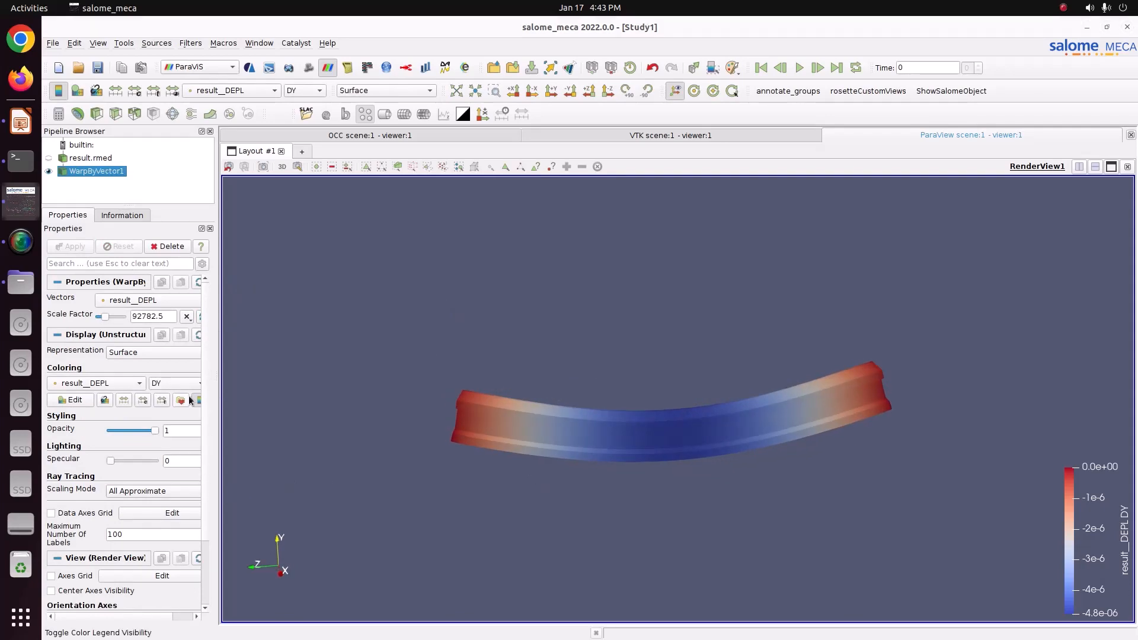
pyautogui.click(743, 165)
pyautogui.click(735, 209)
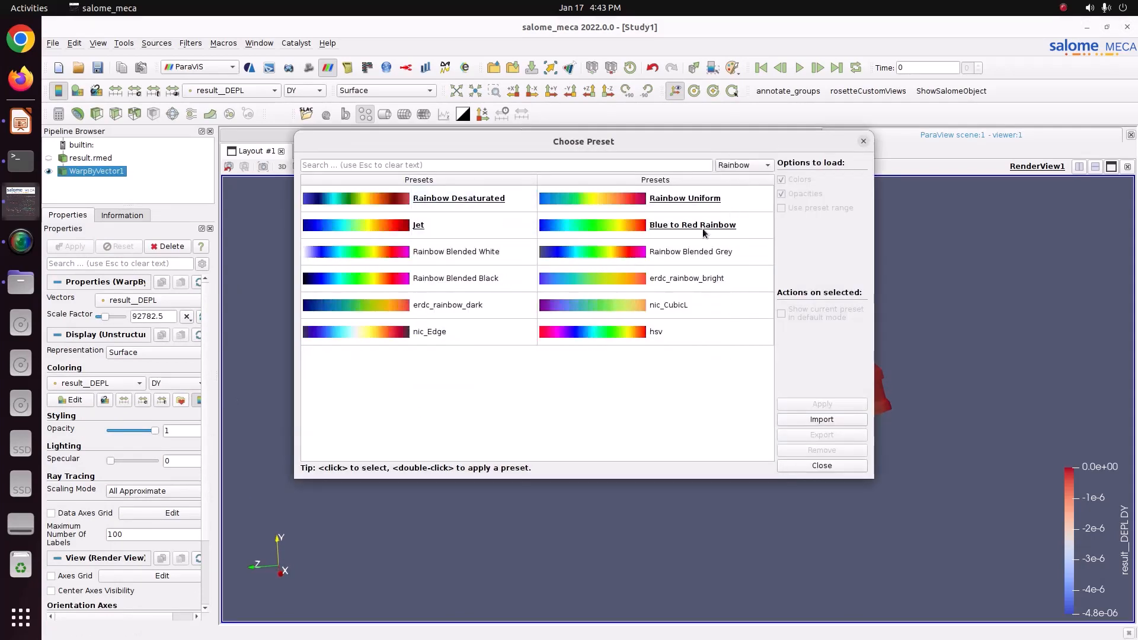
pyautogui.click(705, 231)
pyautogui.click(822, 404)
pyautogui.click(821, 465)
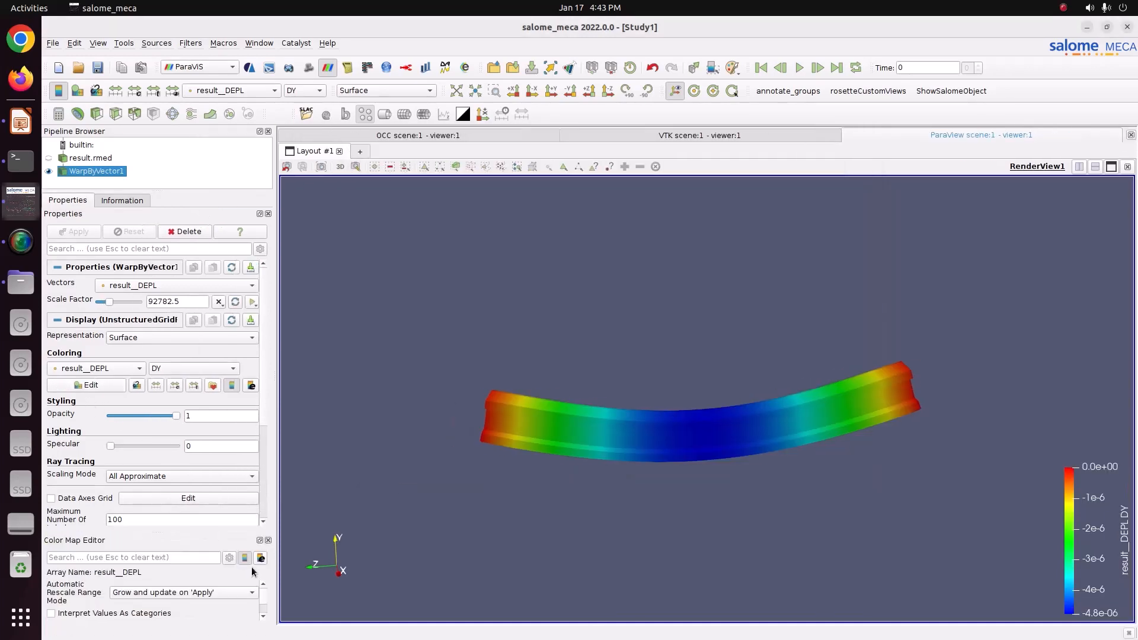
# Step: Set the color map's number of table values to 12
pyautogui.scroll(-5, 261, 596)
pyautogui.doubleClick(202, 599)
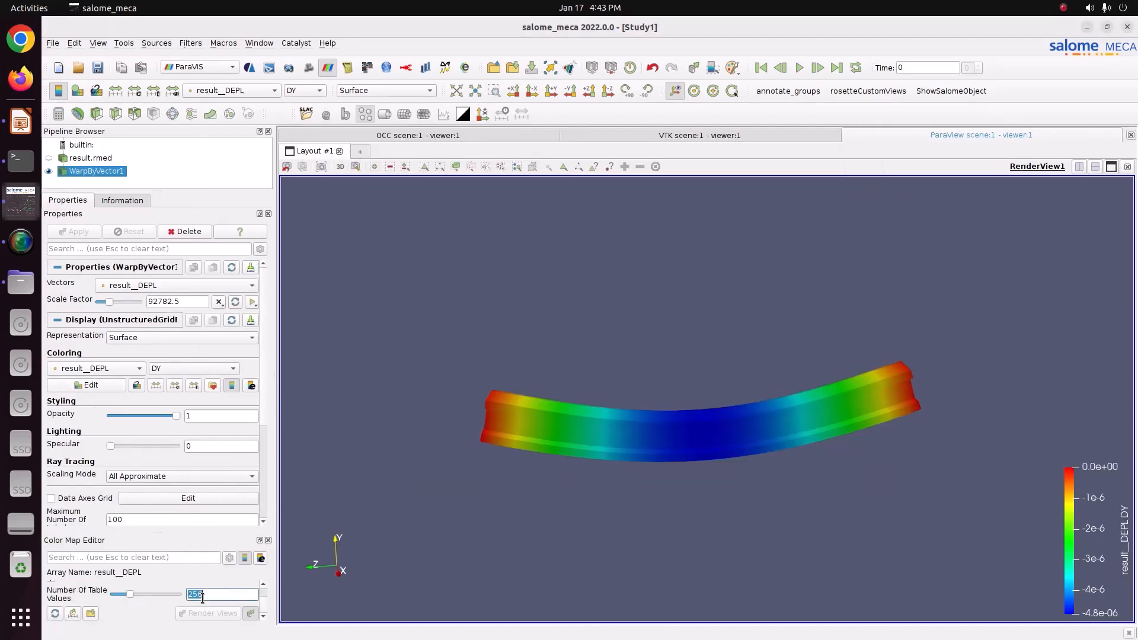
pyautogui.write('12')
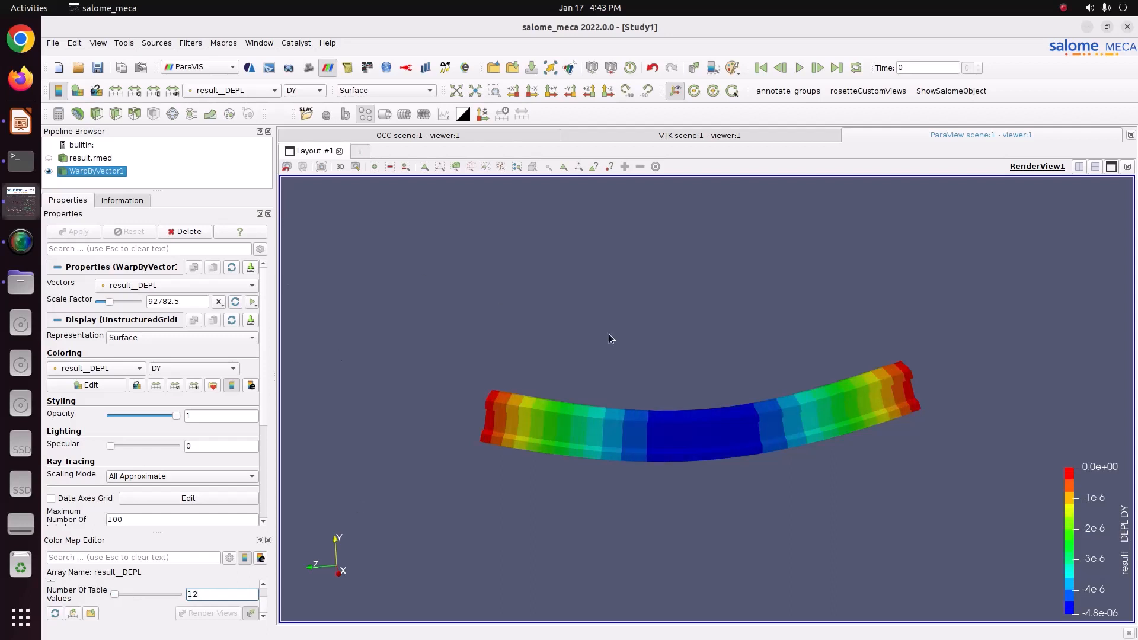
# Step: Move the displacement color legend to the upper right of the view
pyautogui.moveTo(638, 343); pyautogui.dragTo(621, 346, button='middle')
pyautogui.moveTo(1109, 530); pyautogui.dragTo(1059, 320)
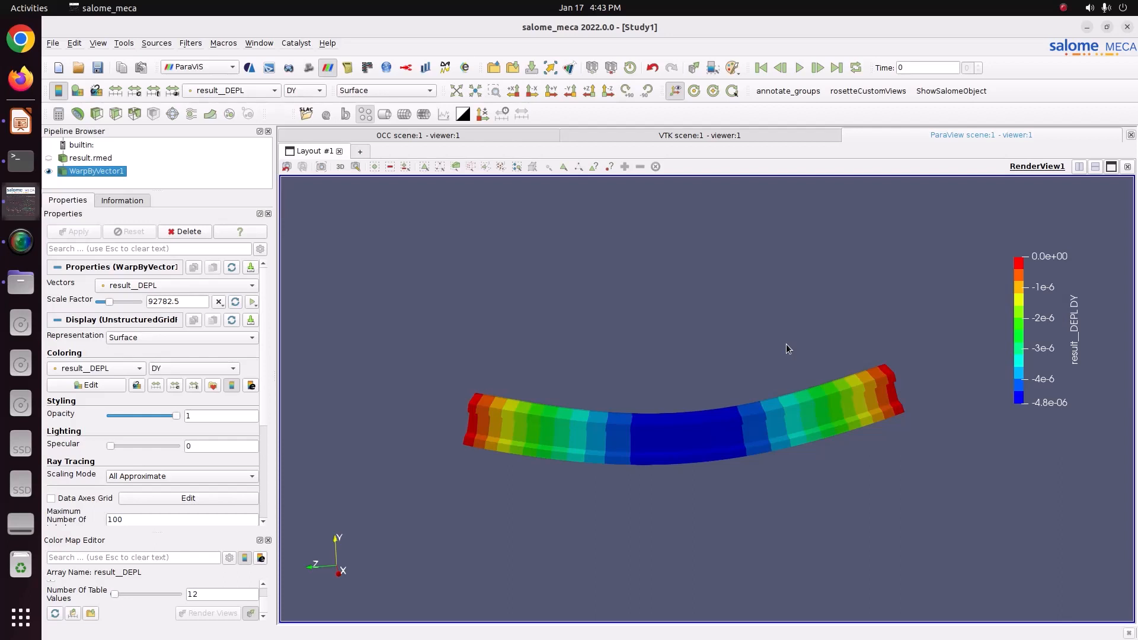
# Step: Color the warped beam by result__SIEQ_NOEU showing its VMIS component
pyautogui.click(244, 90)
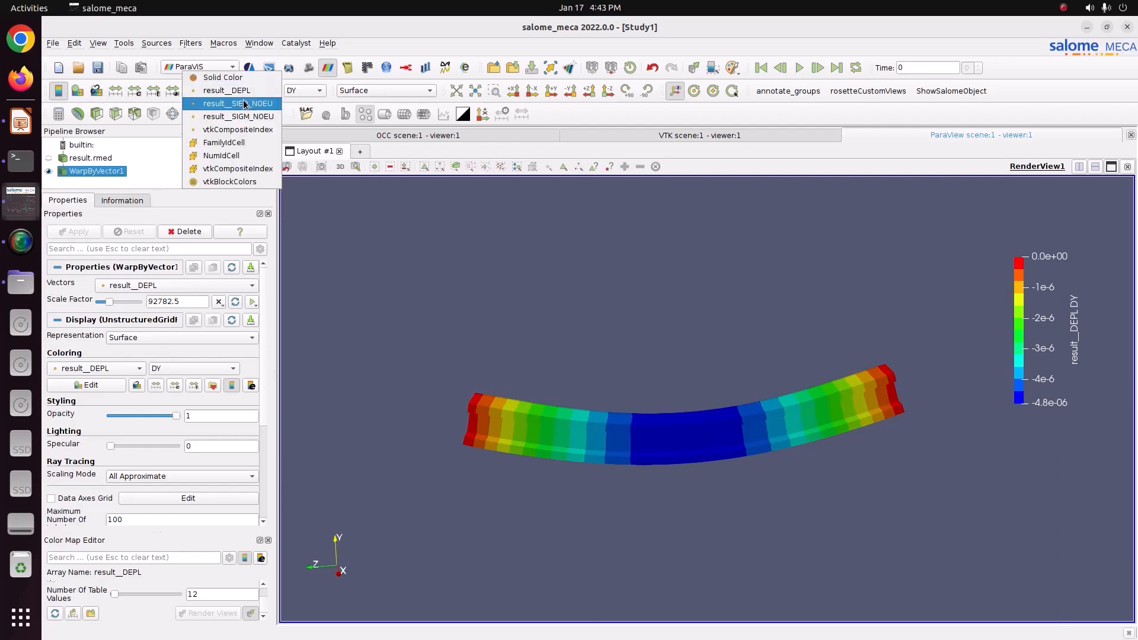
pyautogui.click(245, 105)
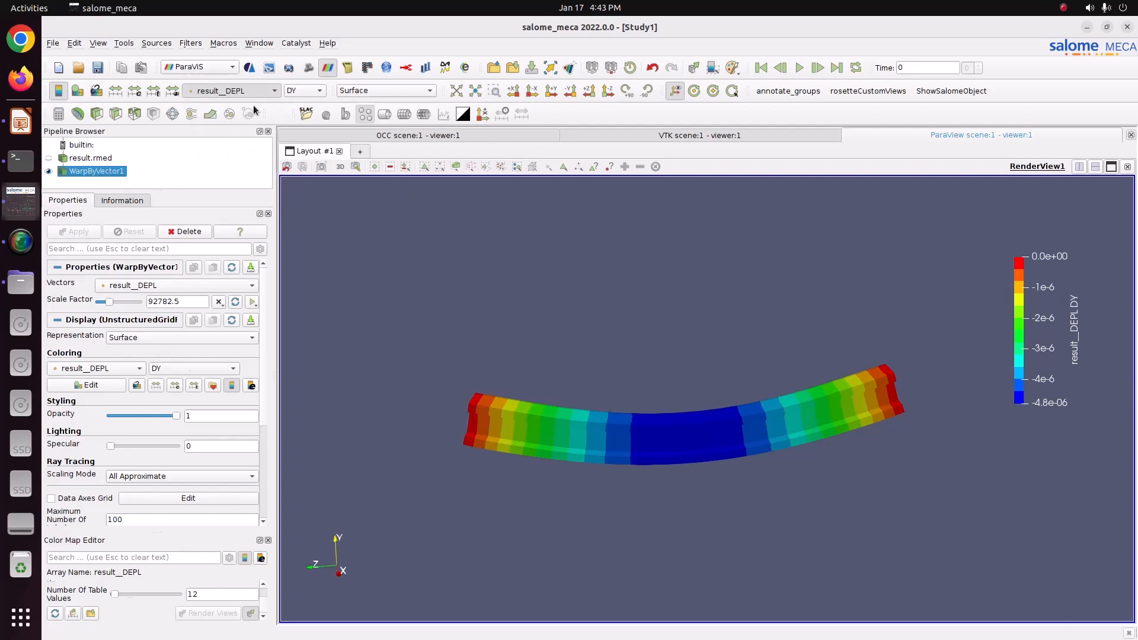
pyautogui.click(296, 92)
pyautogui.click(297, 104)
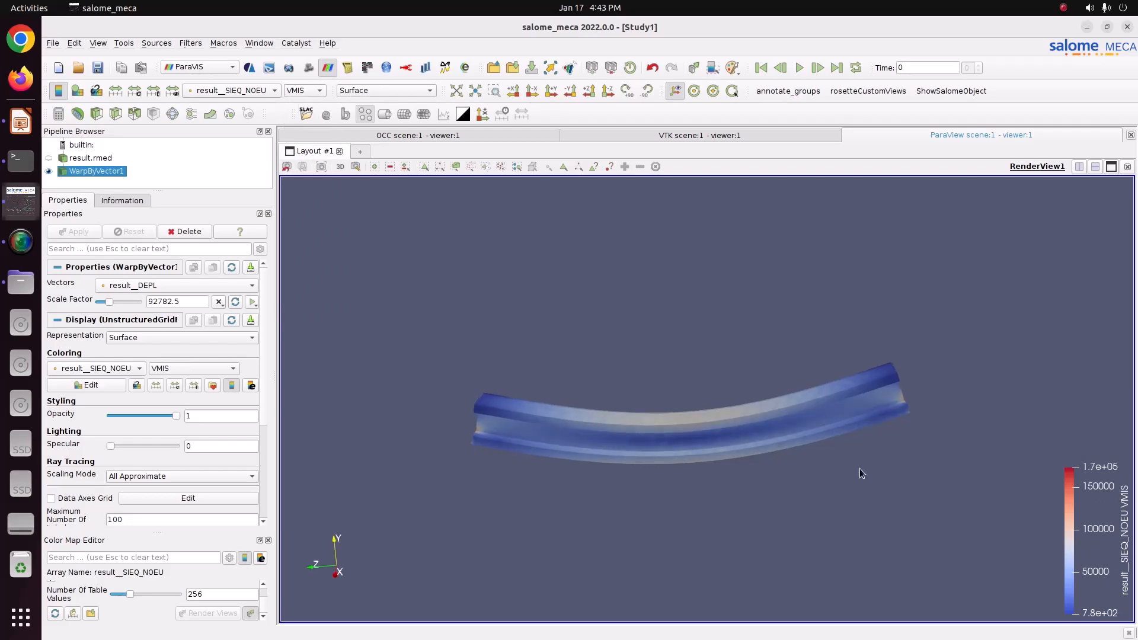
# Step: Apply the Blue to Red Rainbow preset to the von Mises stress map with 12 table values
pyautogui.click(213, 387)
pyautogui.click(743, 188)
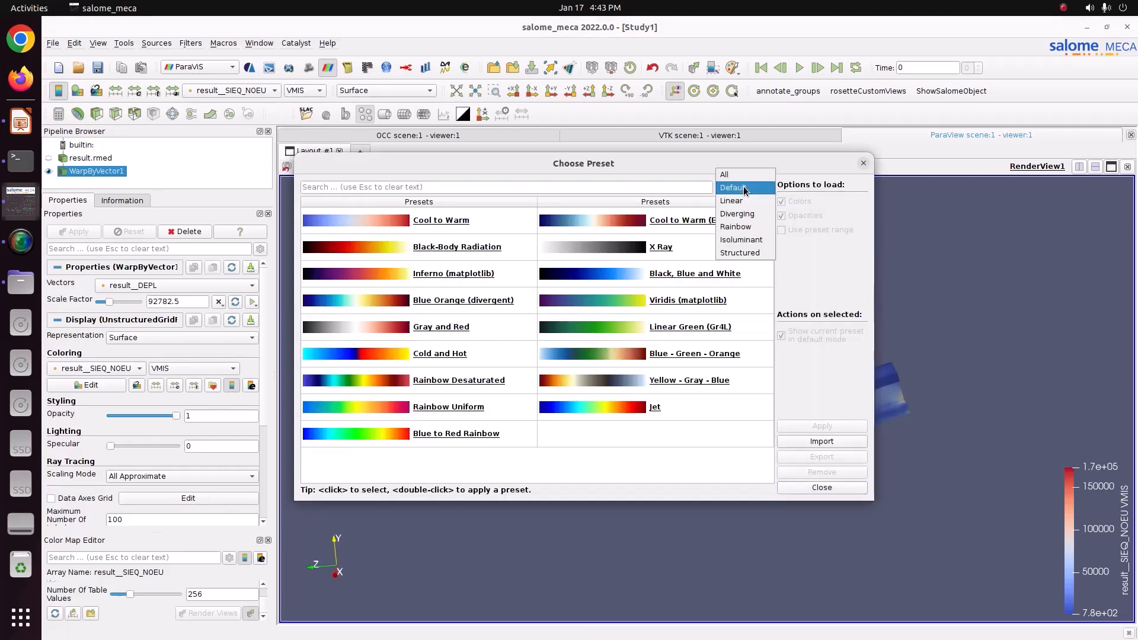
pyautogui.click(741, 227)
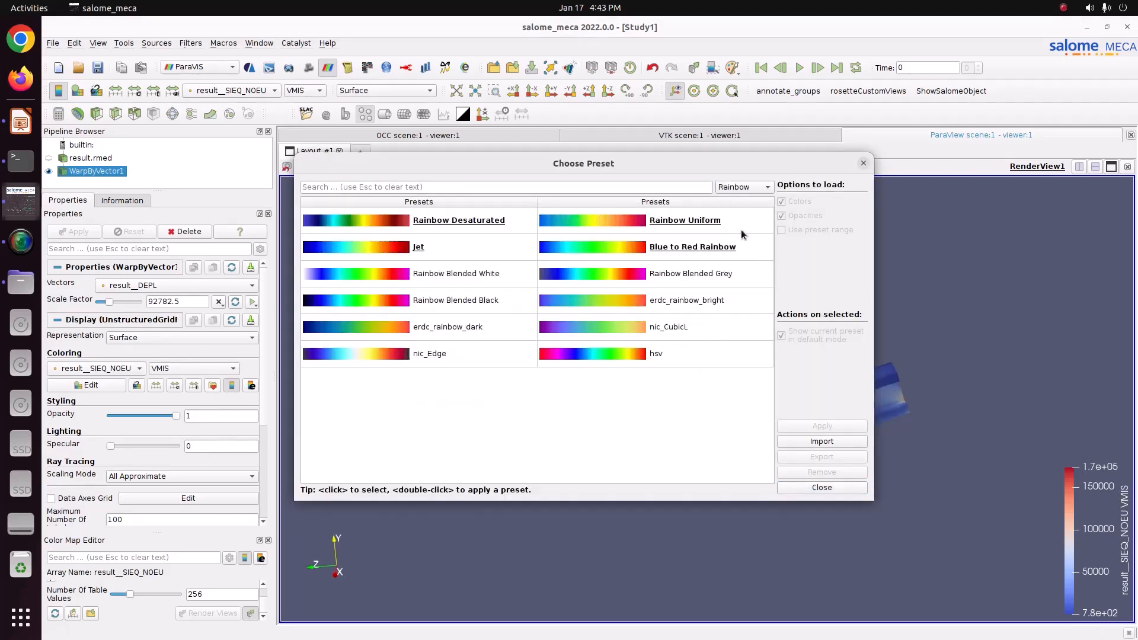
pyautogui.click(748, 252)
pyautogui.click(822, 425)
pyautogui.click(830, 487)
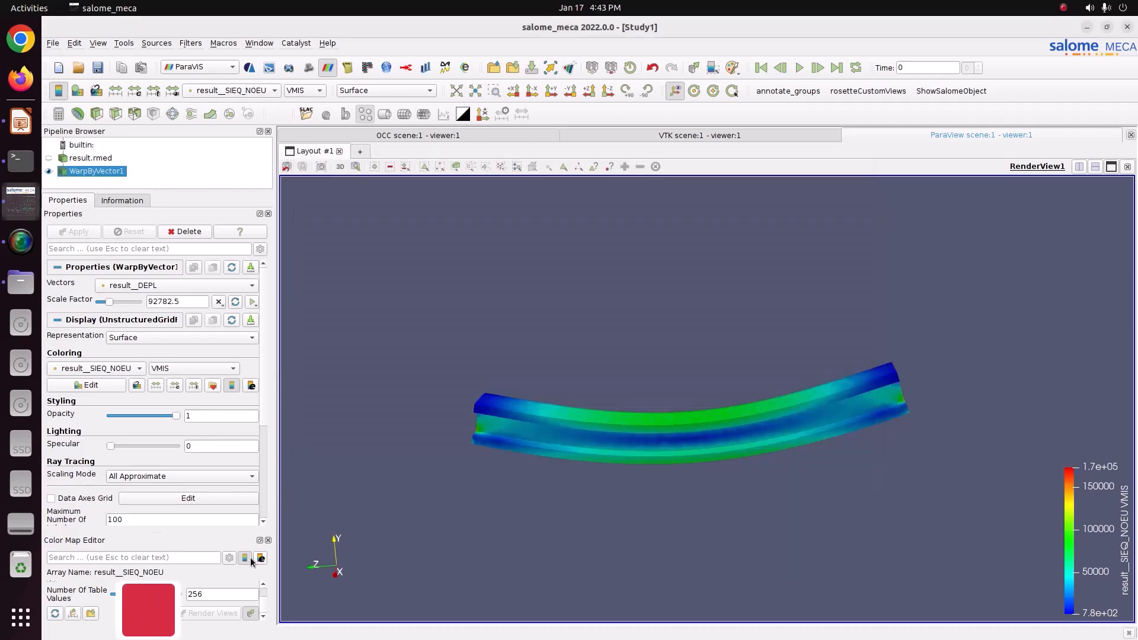
pyautogui.press('Return')
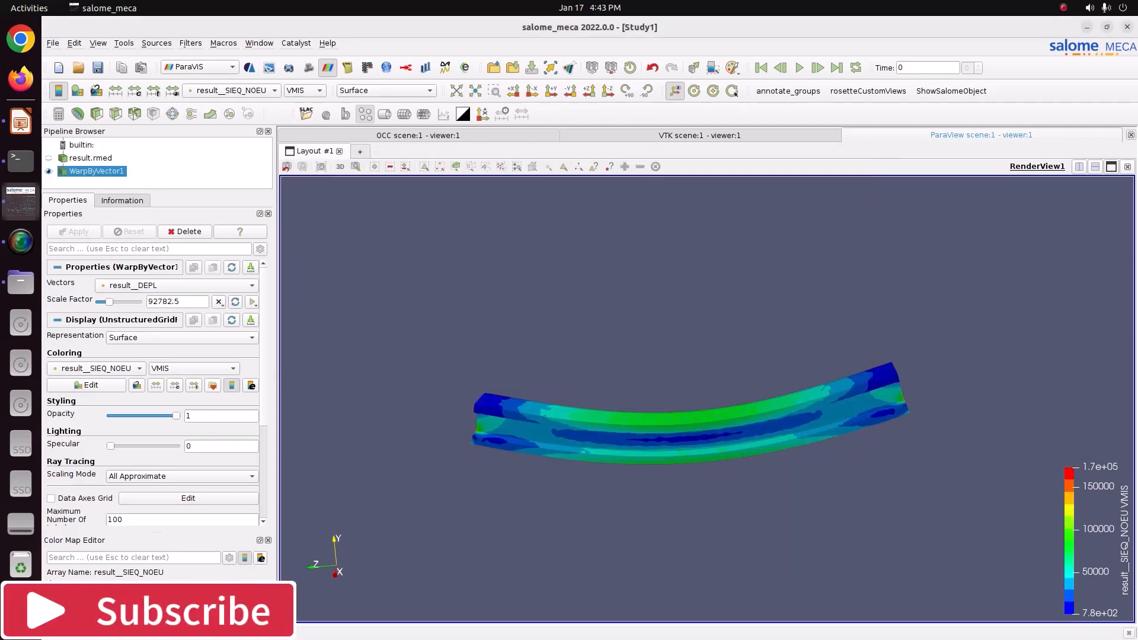
# Step: Reposition the von Mises legend to the upper right and inspect the stress distribution along the beam
pyautogui.scroll(2, 682, 462)
pyautogui.moveTo(1097, 500); pyautogui.dragTo(1090, 278)
pyautogui.moveTo(754, 471)
pyautogui.mouseDown()
pyautogui.moveTo(625, 458)
pyautogui.moveTo(695, 462)
pyautogui.moveTo(660, 482)
pyautogui.moveTo(682, 461)
pyautogui.moveTo(760, 460)
pyautogui.mouseUp()
pyautogui.moveTo(663, 476); pyautogui.dragTo(536, 465)
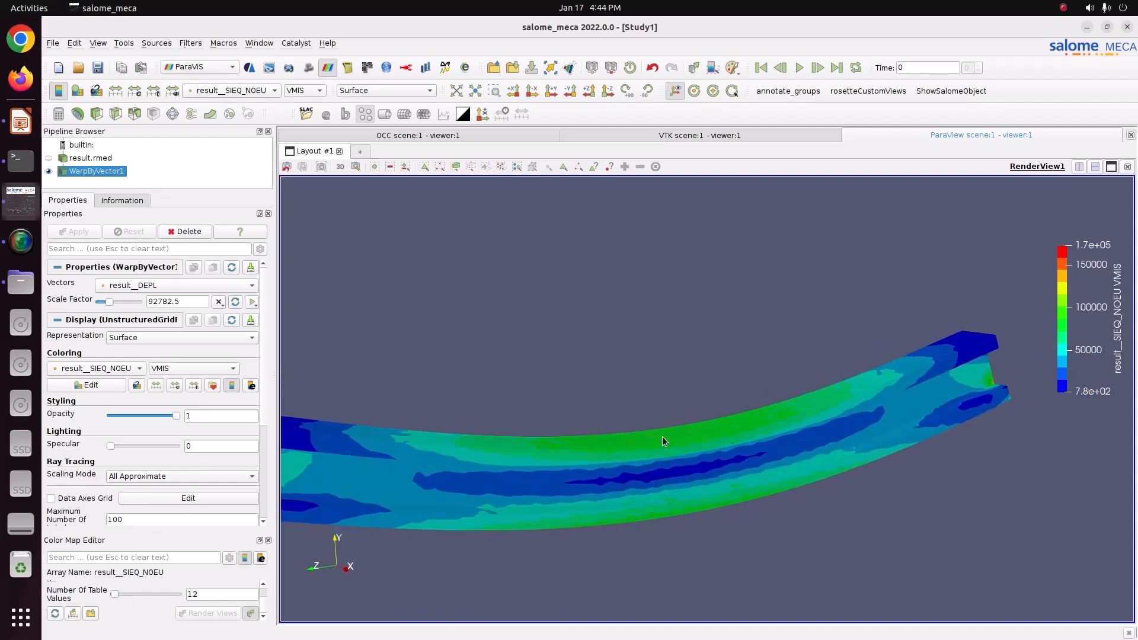
pyautogui.moveTo(655, 514); pyautogui.dragTo(626, 441)
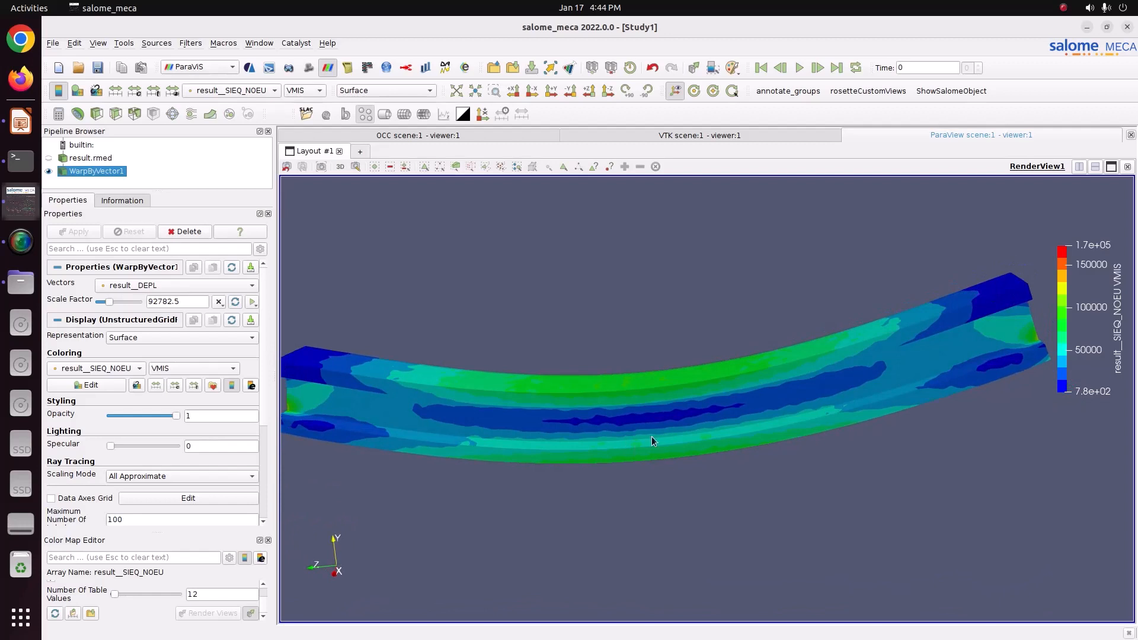
# Step: Show the VMIS_SG component of result__SIEQ_NOEU on the beam
pyautogui.click(307, 91)
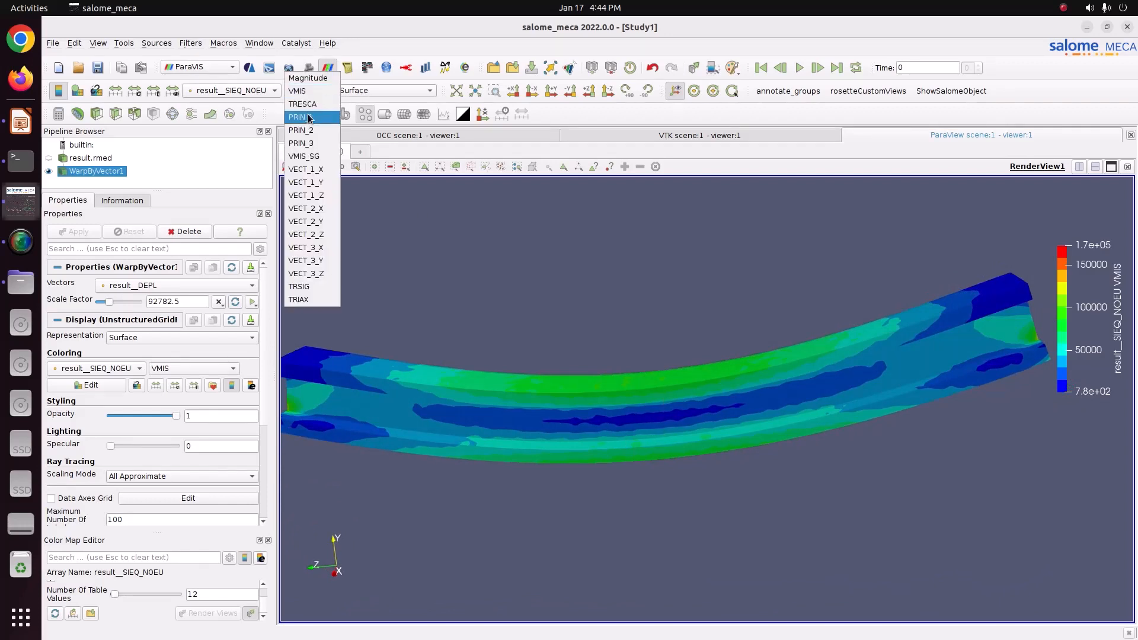
pyautogui.click(296, 156)
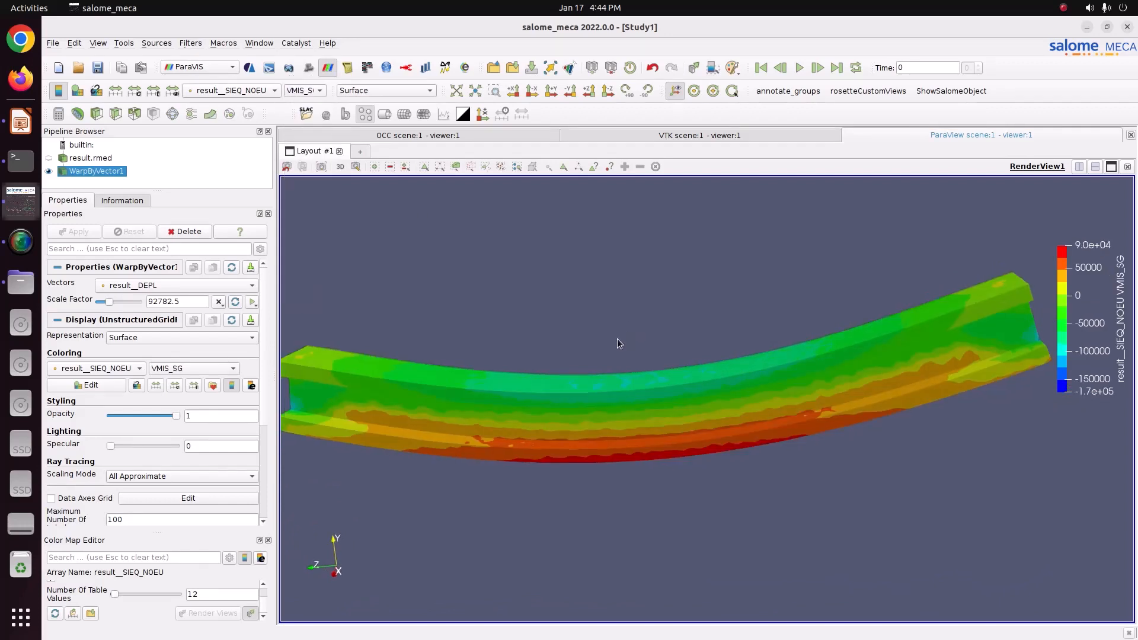
pyautogui.moveTo(617, 343); pyautogui.dragTo(658, 338)
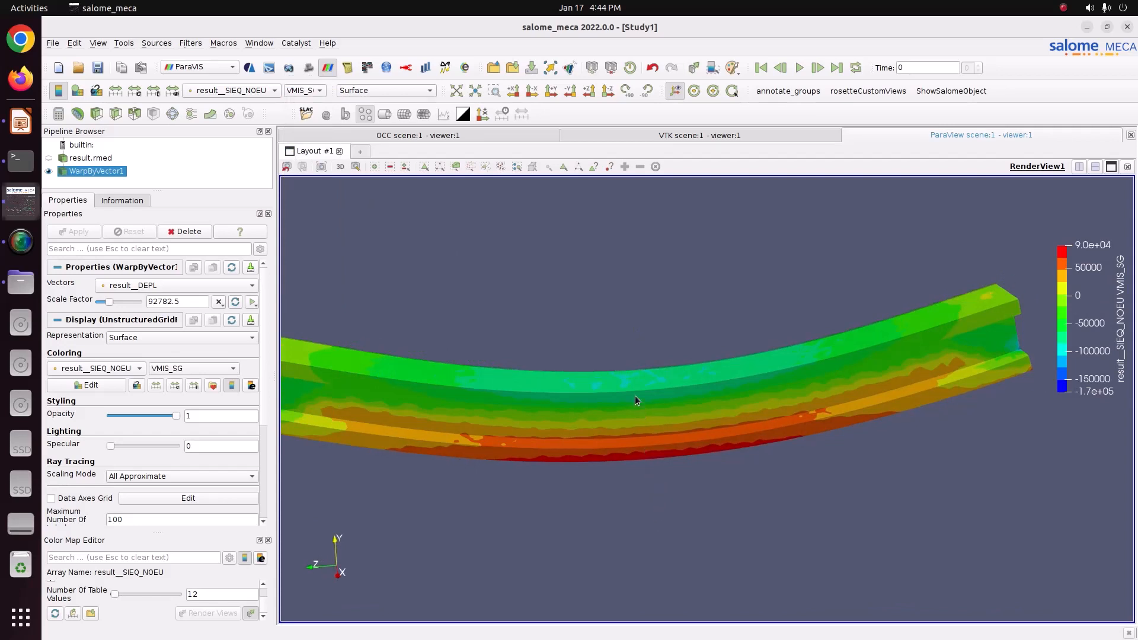
pyautogui.moveTo(715, 387)
pyautogui.mouseDown()
pyautogui.moveTo(731, 373)
pyautogui.moveTo(717, 383)
pyautogui.mouseUp()
pyautogui.moveTo(639, 380); pyautogui.dragTo(703, 424)
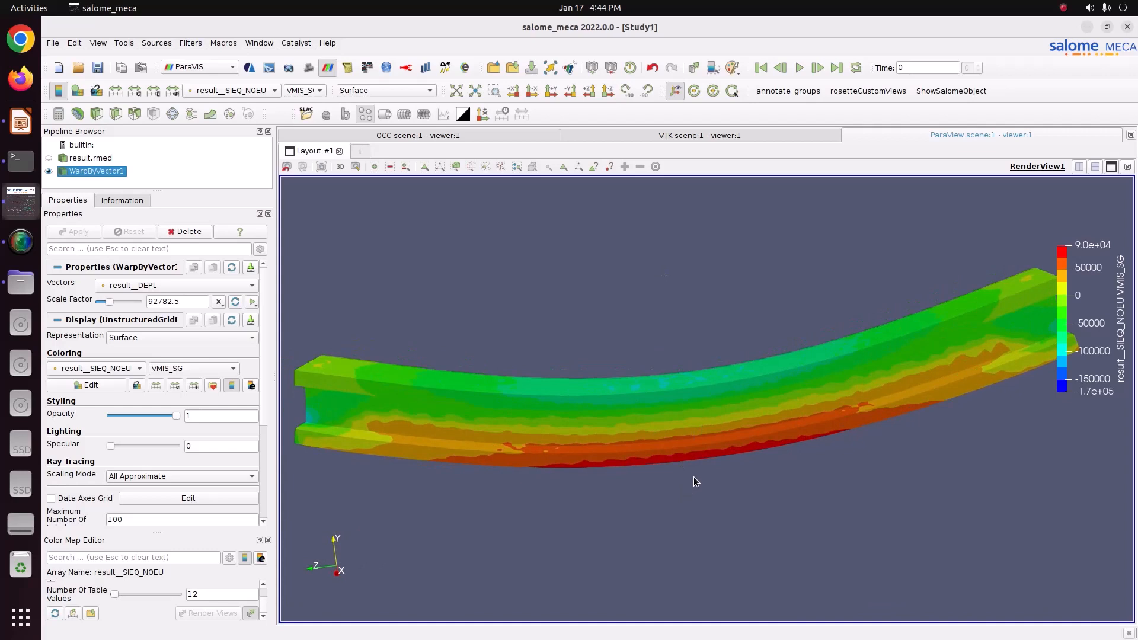
# Step: Color the beam by the result__SIGM_NOEU stress field
pyautogui.click(290, 92)
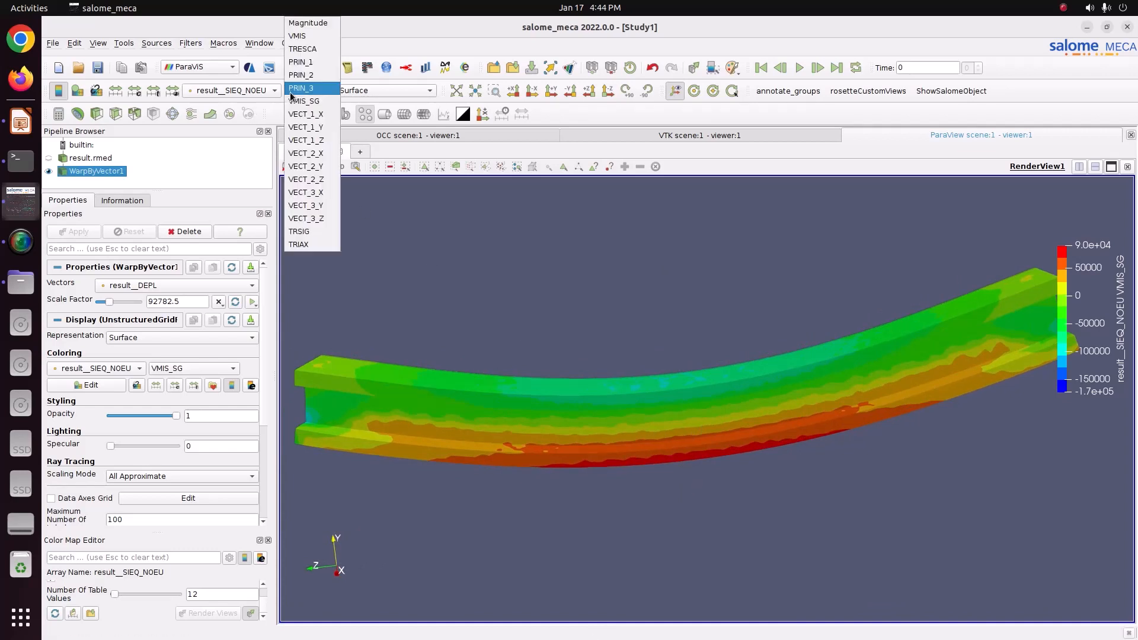
pyautogui.click(233, 92)
pyautogui.click(236, 103)
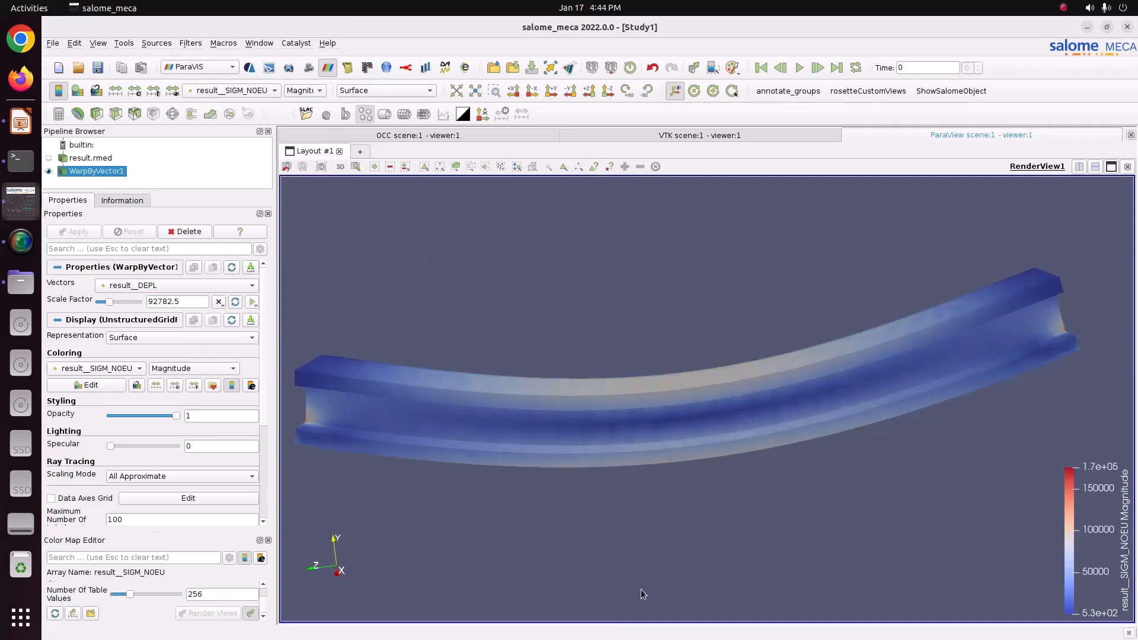
# Step: Show the SIXX component of the result__SIGM_NOEU stress
pyautogui.click(308, 91)
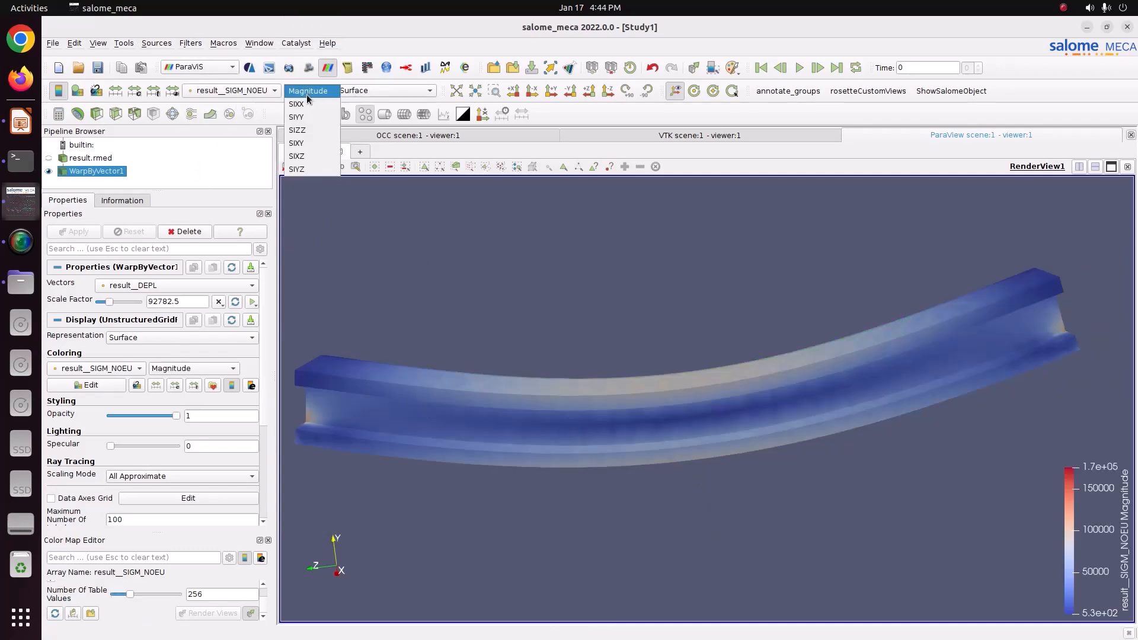
pyautogui.click(300, 106)
pyautogui.moveTo(722, 348); pyautogui.dragTo(688, 362)
# Step: Show the SIYY component of the result__SIGM_NOEU stress
pyautogui.click(307, 91)
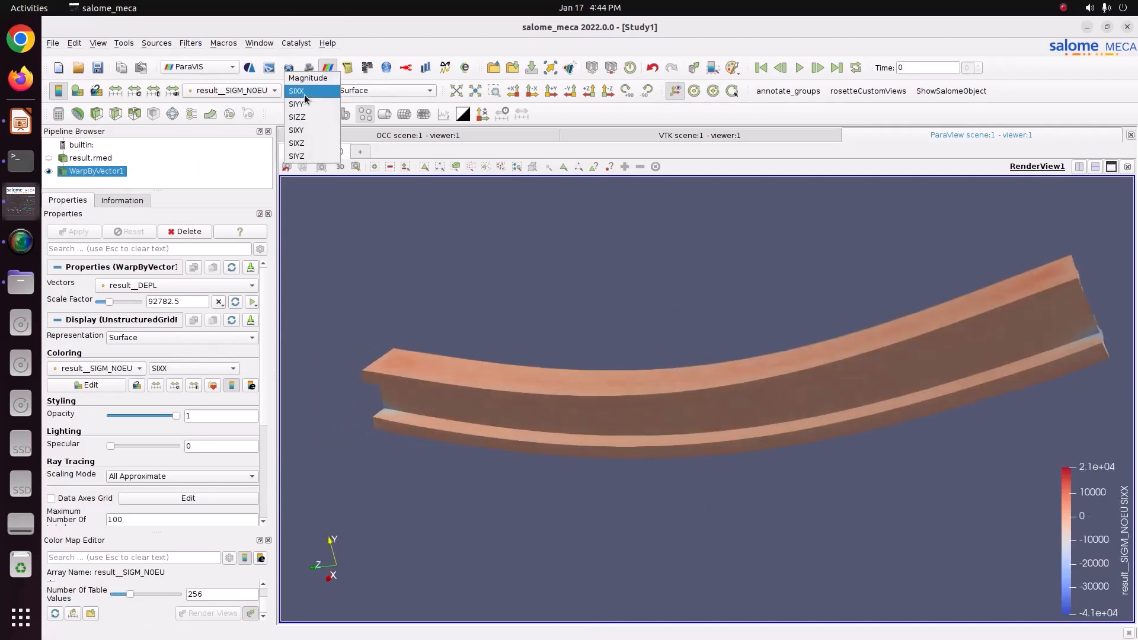
pyautogui.click(304, 111)
# Step: Show the SIZZ component of the result__SIGM_NOEU stress on the beam and move the colour legend higher
pyautogui.click(306, 91)
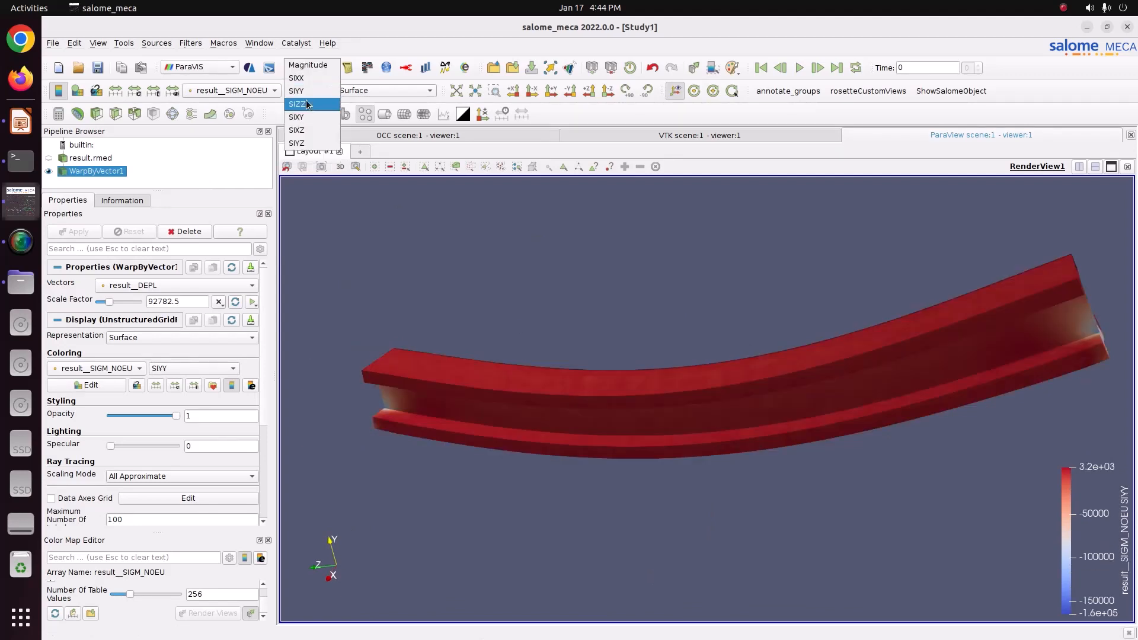
pyautogui.click(305, 117)
pyautogui.moveTo(616, 279); pyautogui.dragTo(652, 471)
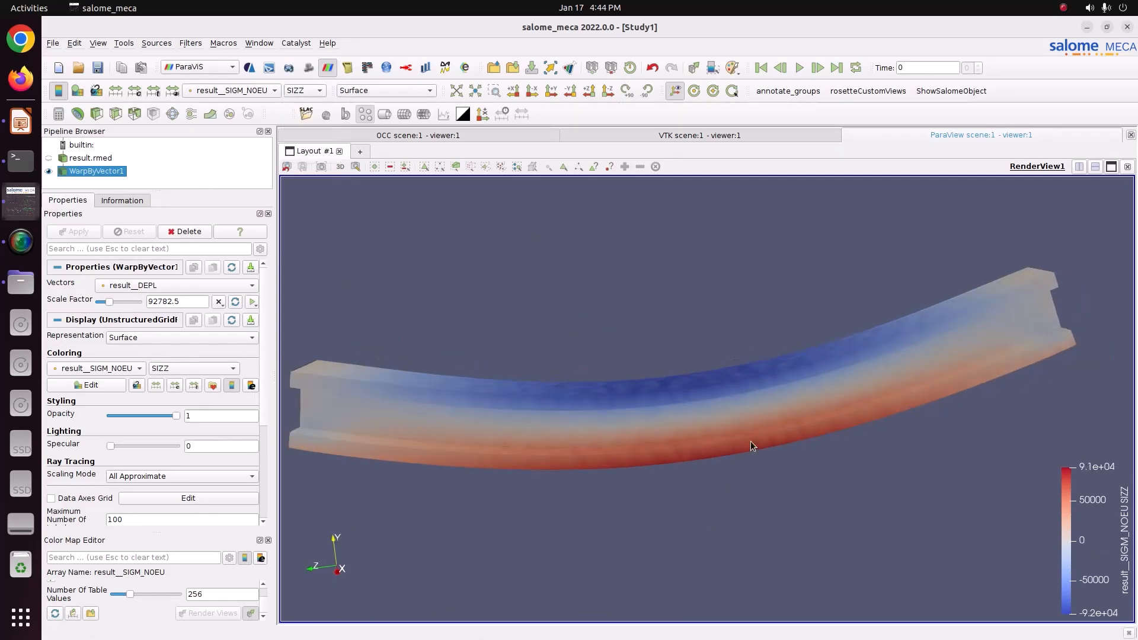
pyautogui.moveTo(751, 446); pyautogui.dragTo(703, 441)
pyautogui.moveTo(596, 437); pyautogui.dragTo(729, 405)
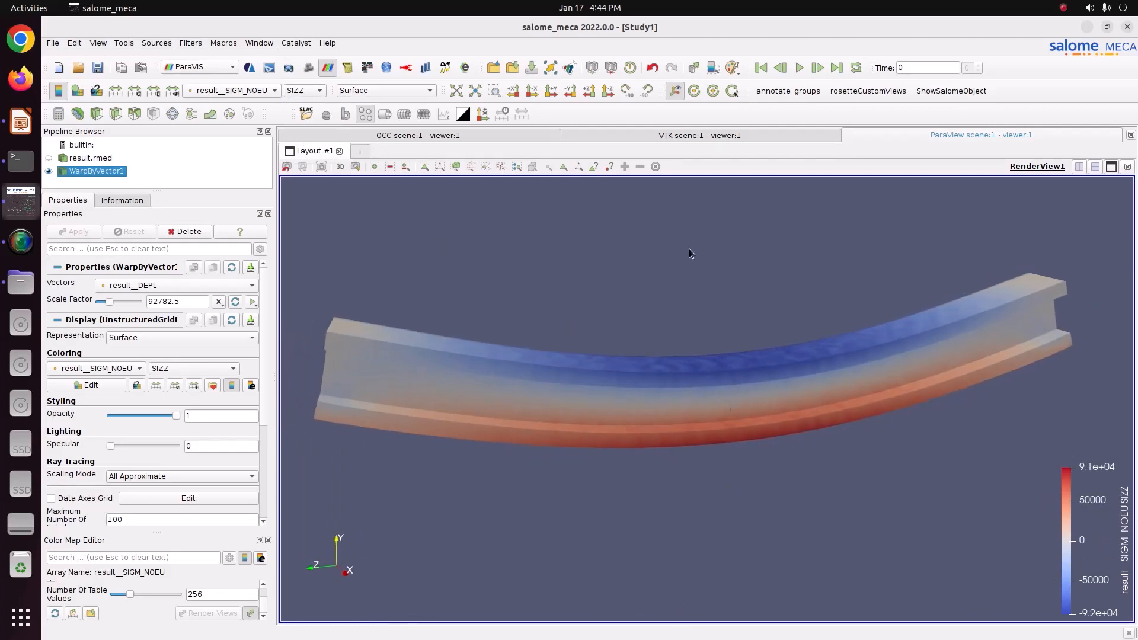
pyautogui.moveTo(1065, 519); pyautogui.dragTo(1071, 419)
pyautogui.moveTo(937, 340); pyautogui.dragTo(912, 344, button='middle')
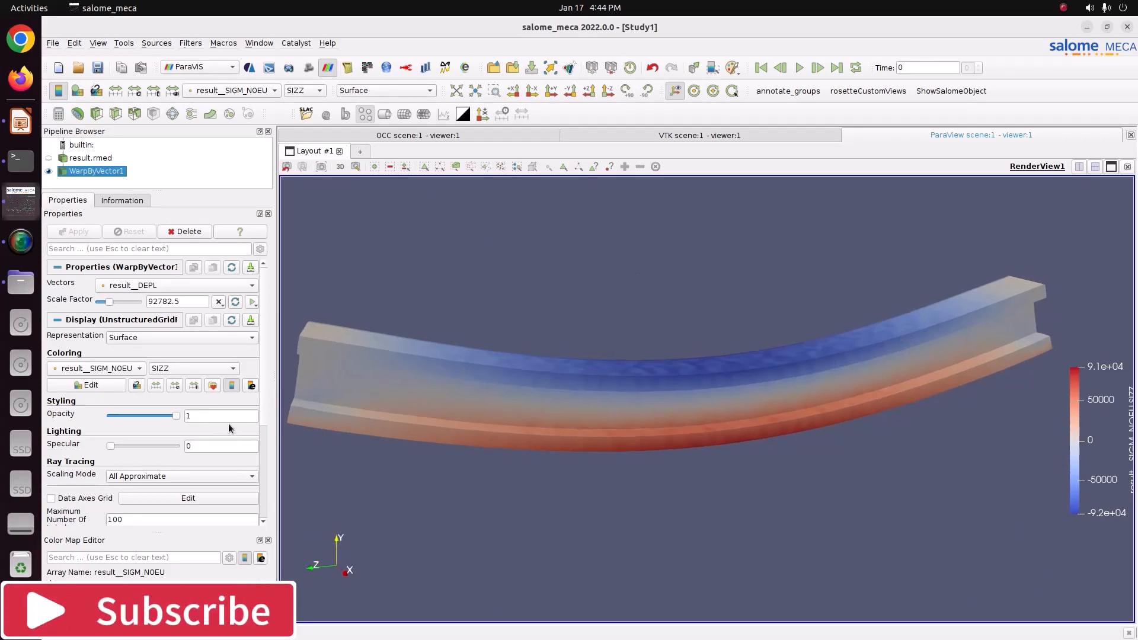
# Step: Switch the stress coloring back to the SIYY component and then to the SIXX component
pyautogui.click(307, 90)
pyautogui.click(306, 72)
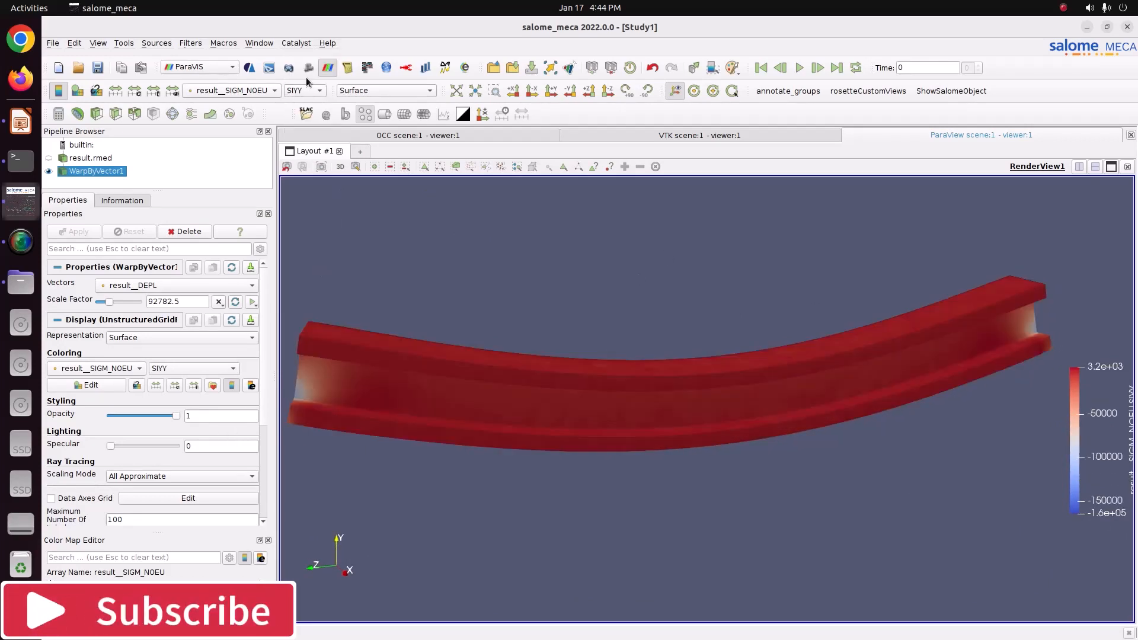
pyautogui.click(307, 90)
pyautogui.click(307, 77)
# Step: Color the beam by the result__SIEQ_NOEU equivalent stress field
pyautogui.click(252, 89)
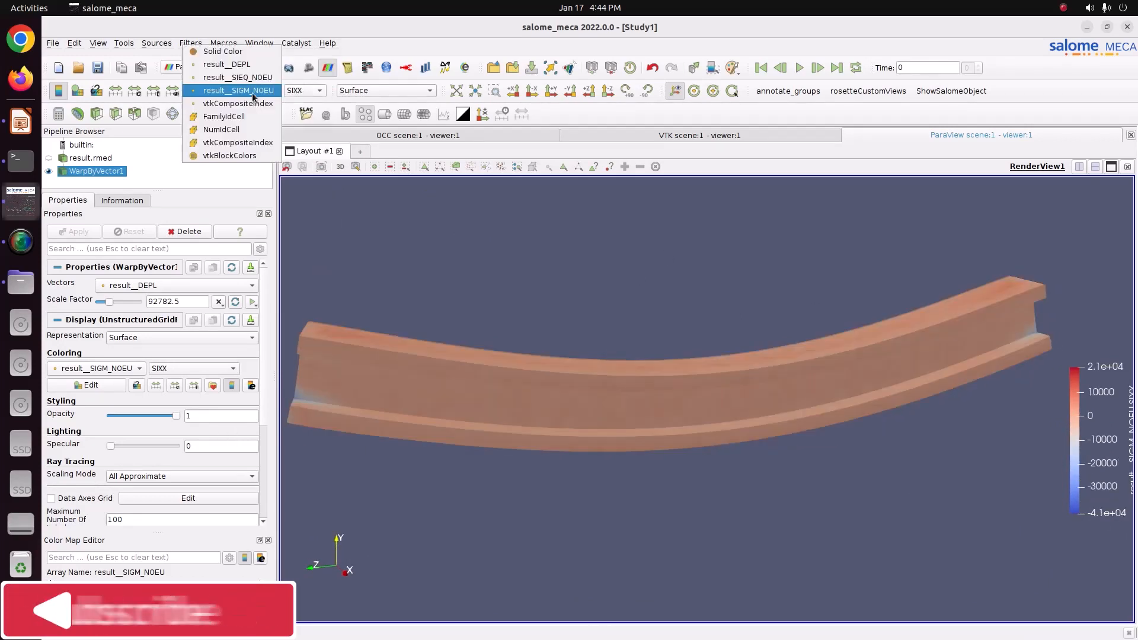
pyautogui.click(251, 78)
pyautogui.moveTo(468, 329); pyautogui.dragTo(528, 347)
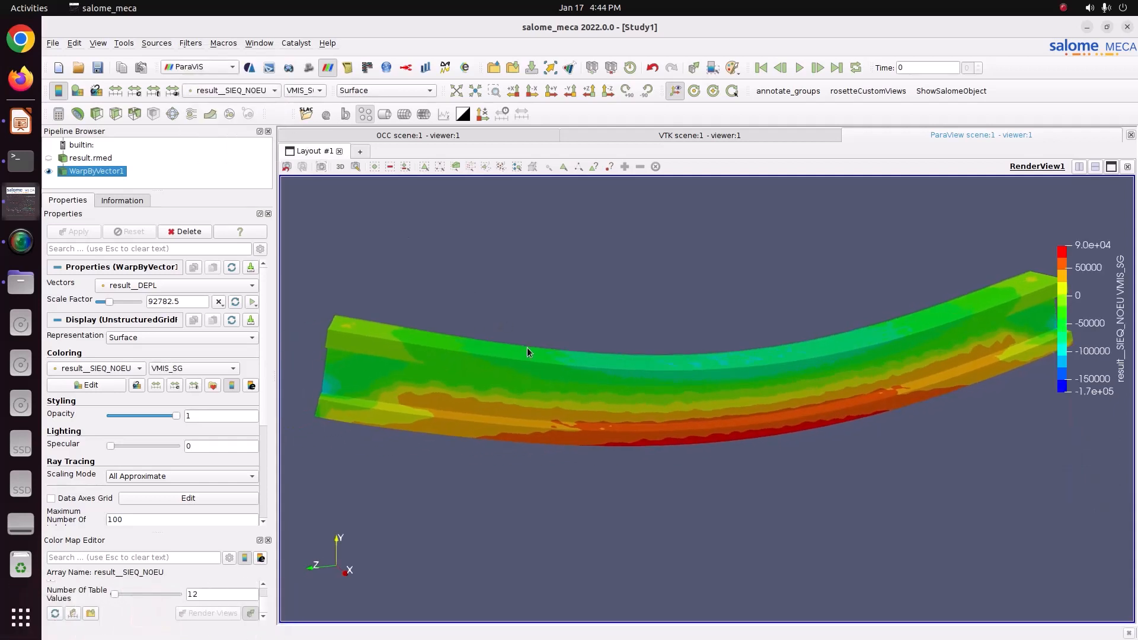